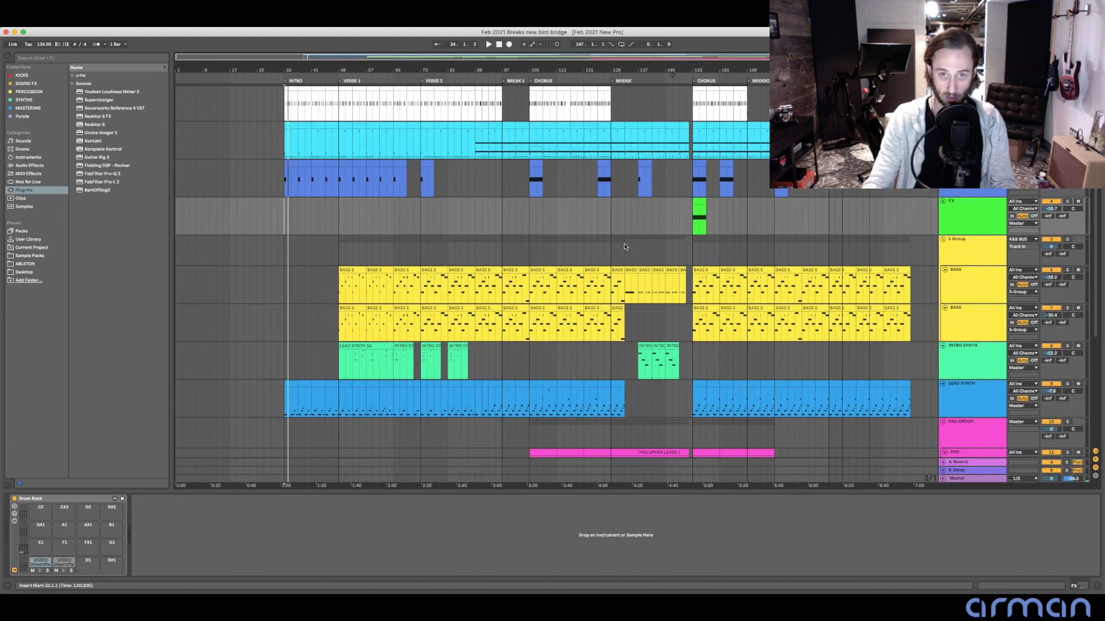
# - Play the arrangement from the start of the INTRO at bar 33, with the DRUMS track selected
pyautogui.scroll(1, 775, 246)
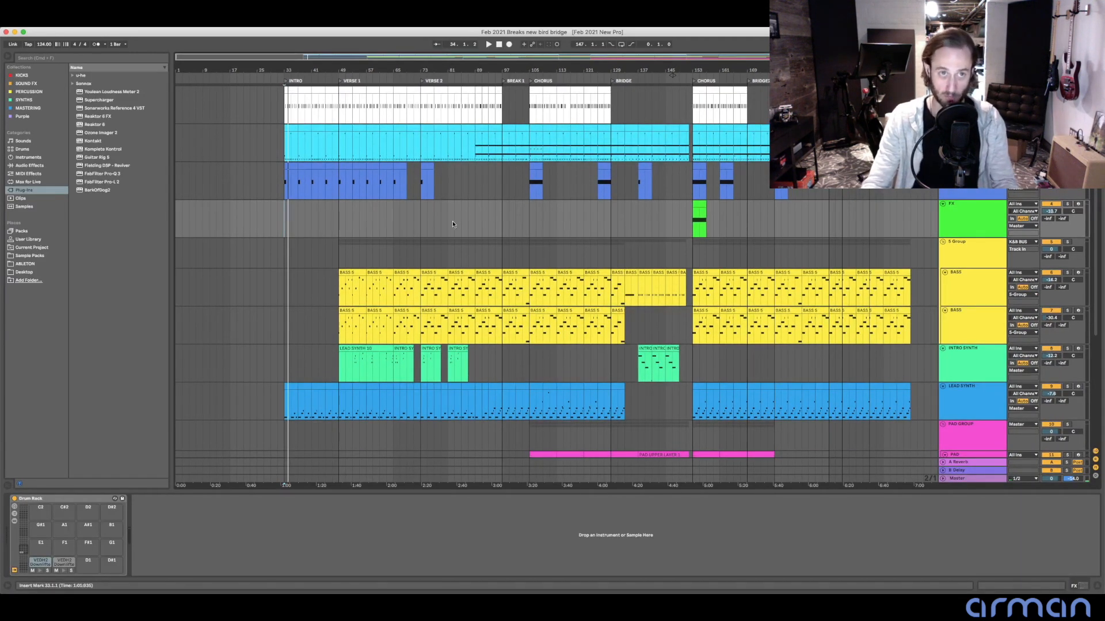
pyautogui.click(257, 138)
pyautogui.click(285, 111)
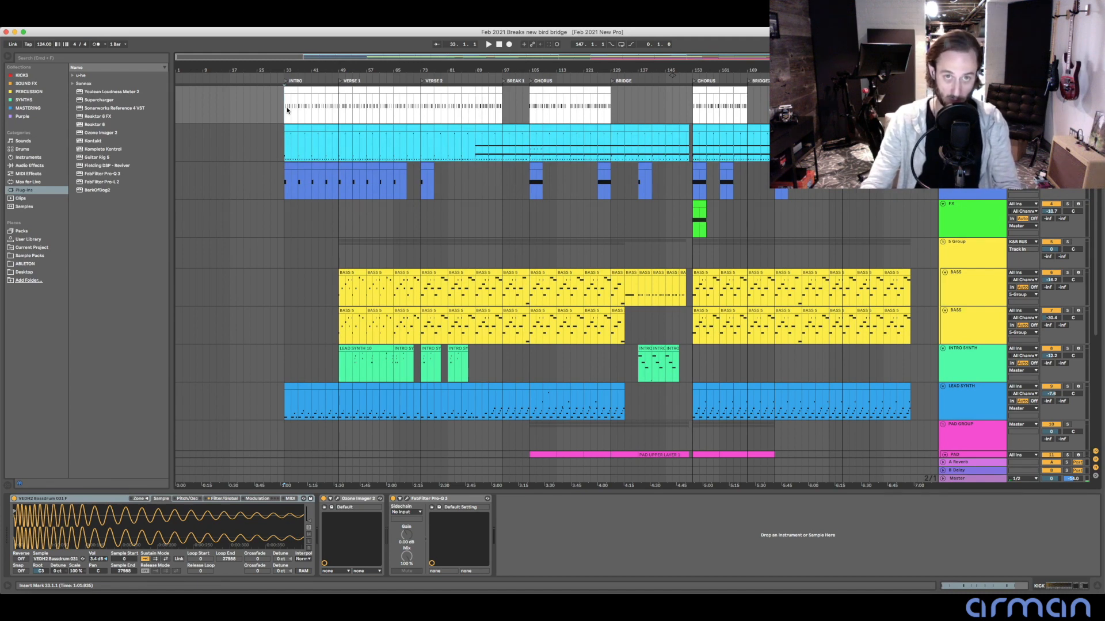
pyautogui.click(284, 145)
pyautogui.press('space')
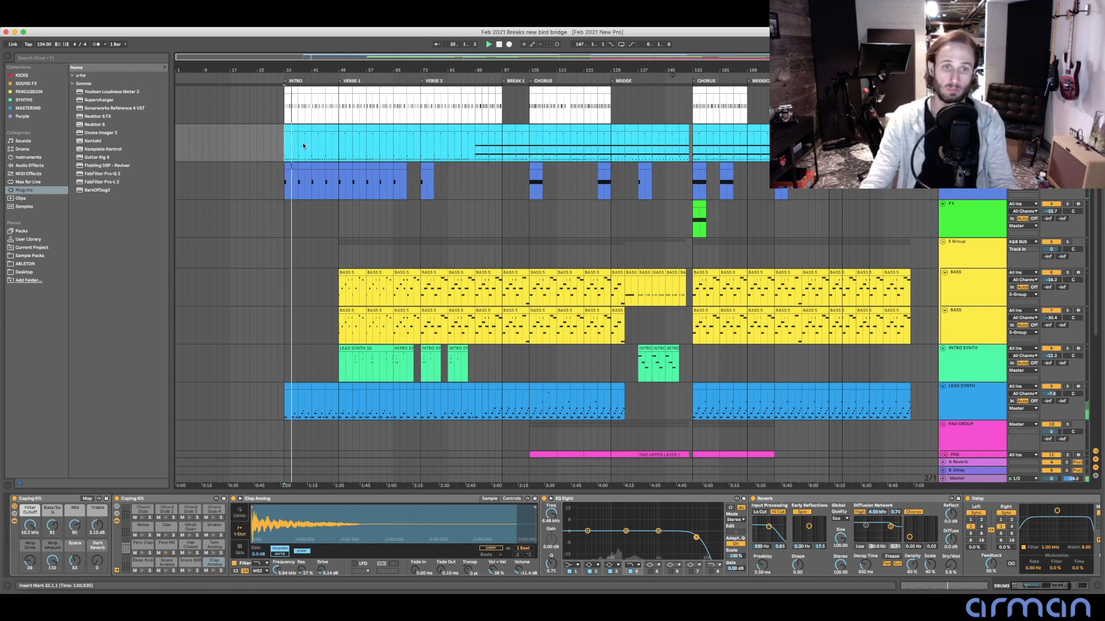
# - Play the arrangement from the start of VERSE 2 at bar 73
pyautogui.click(422, 139)
pyautogui.press('space')
pyautogui.press('space')
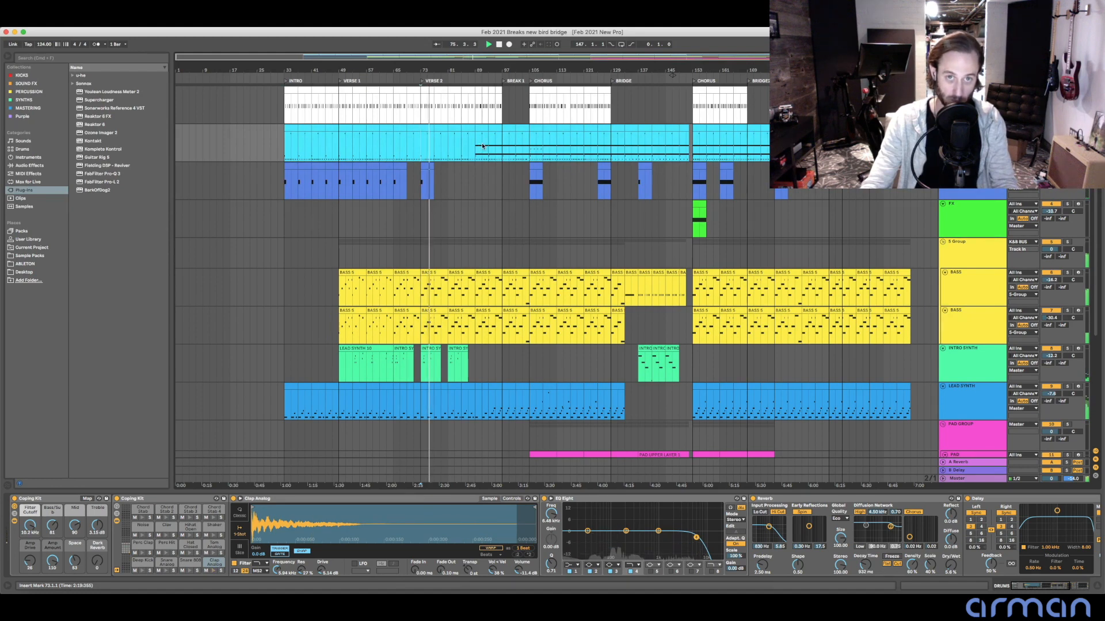
# - Play the arrangement from the start of the first CHORUS at bar 105, and stop playback
pyautogui.click(529, 118)
pyautogui.press('space')
pyautogui.click(535, 181)
pyautogui.press('space')
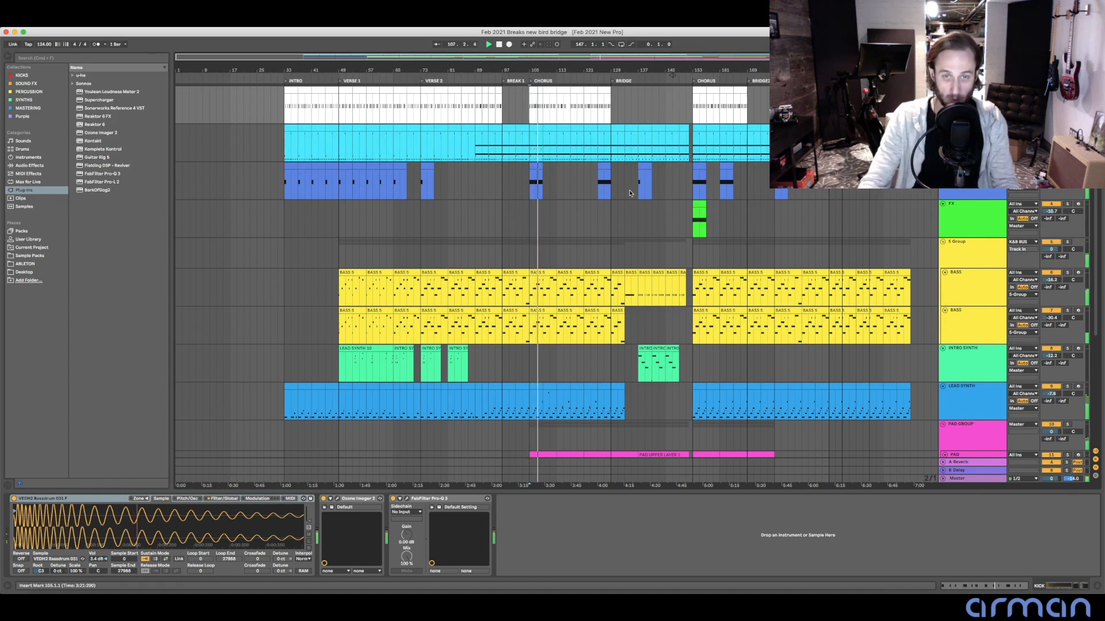
pyautogui.press('space')
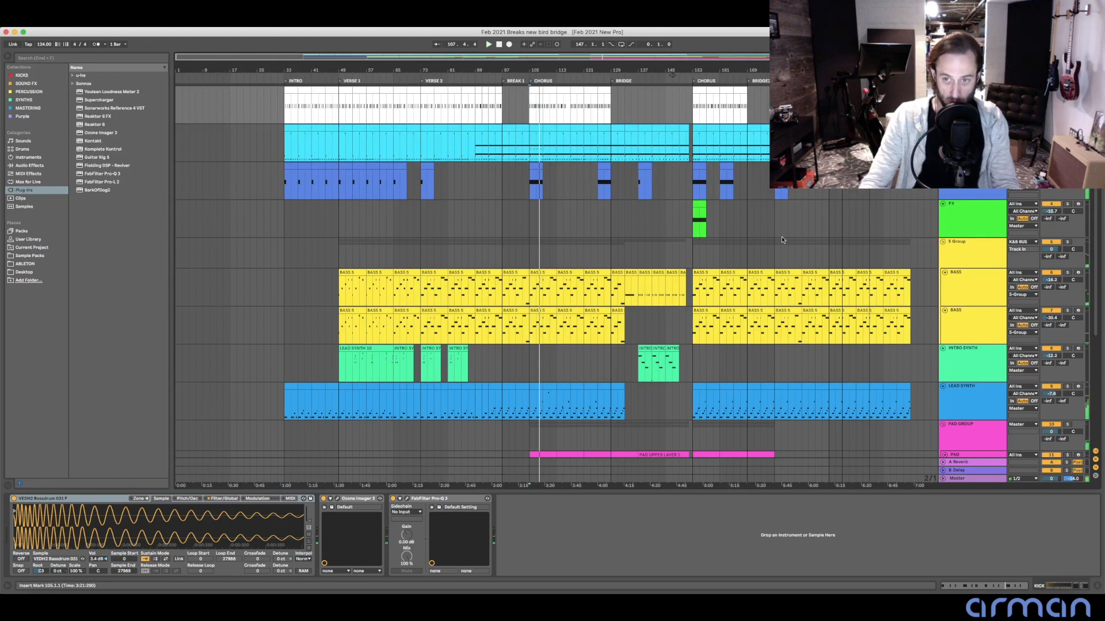
# - Solo the LEAD SYNTH track and place the playback position at bar 105, where the first CHORUS starts
pyautogui.scroll(-3, 784, 240)
pyautogui.scroll(-5, 784, 240)
pyautogui.click(500, 254)
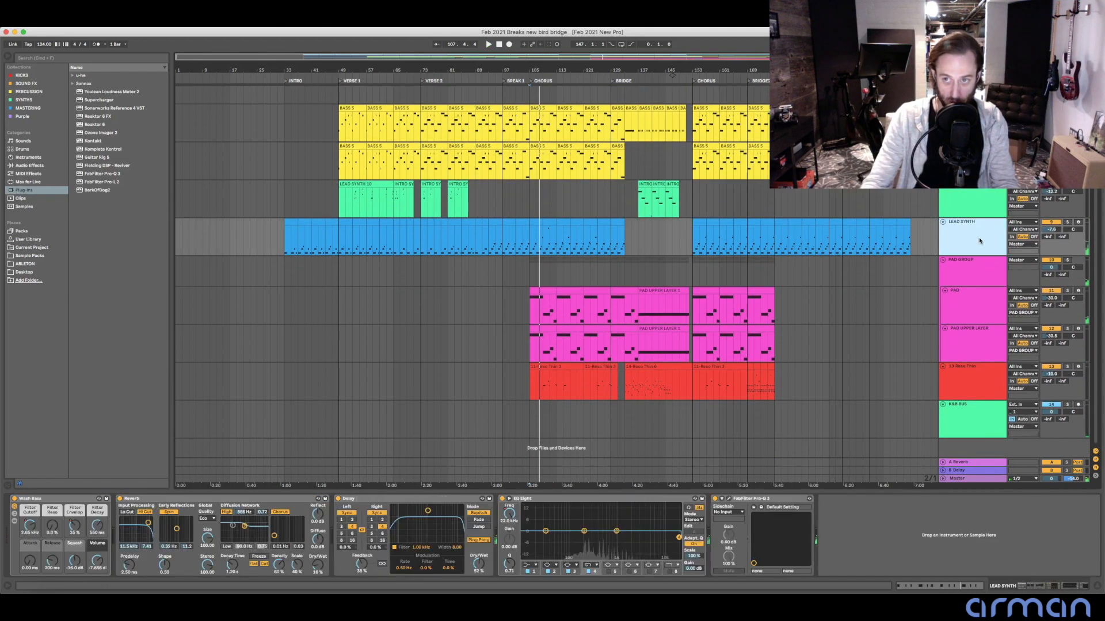
pyautogui.click(528, 232)
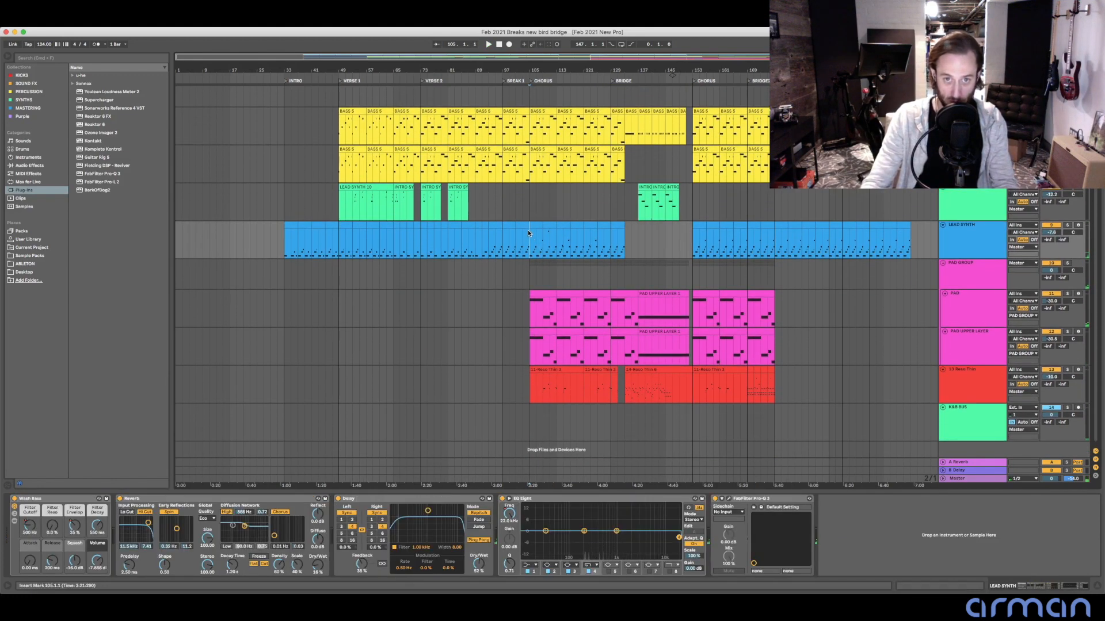
pyautogui.click(940, 234)
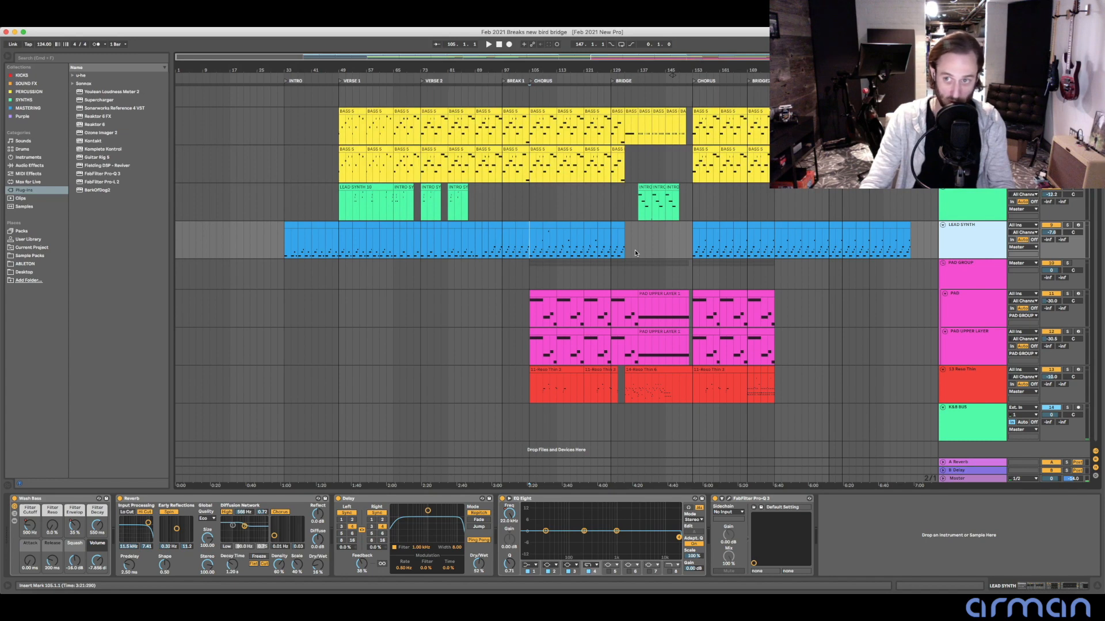
# - Play the soloed lead synth through the CHORUS and view the notes of its first chorus clip
pyautogui.press('space')
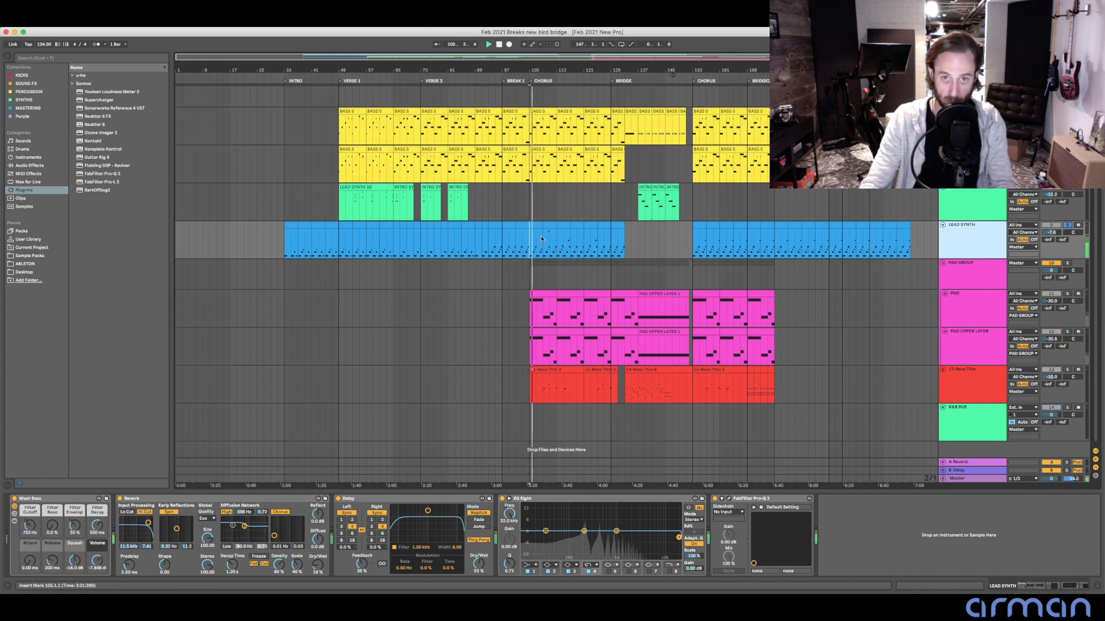
pyautogui.doubleClick(536, 240)
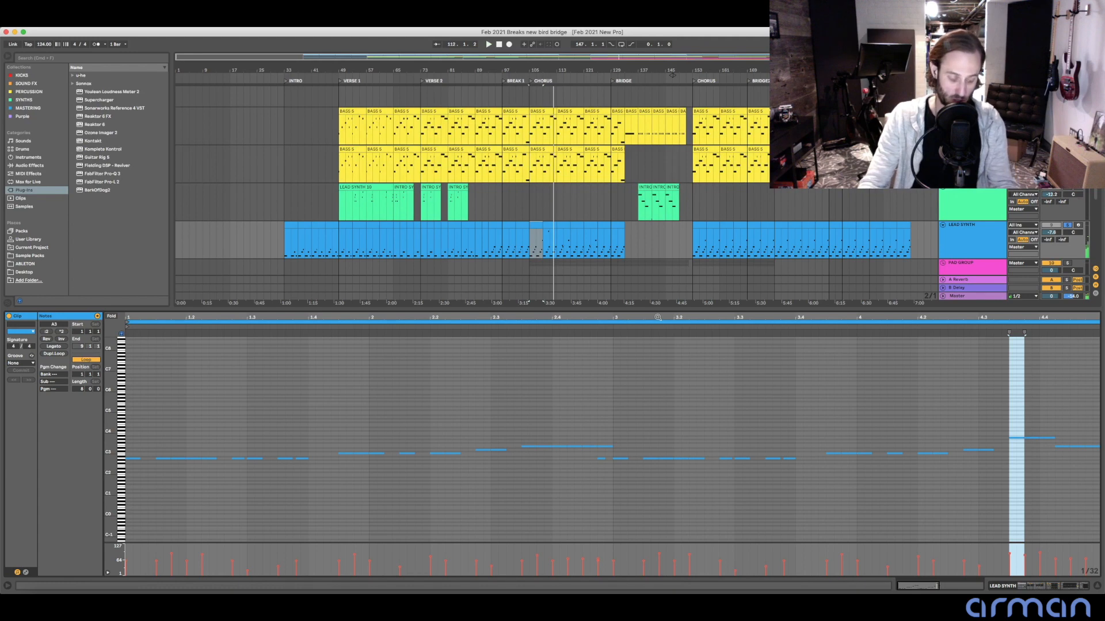
pyautogui.hotkey('shift', 'Tab')
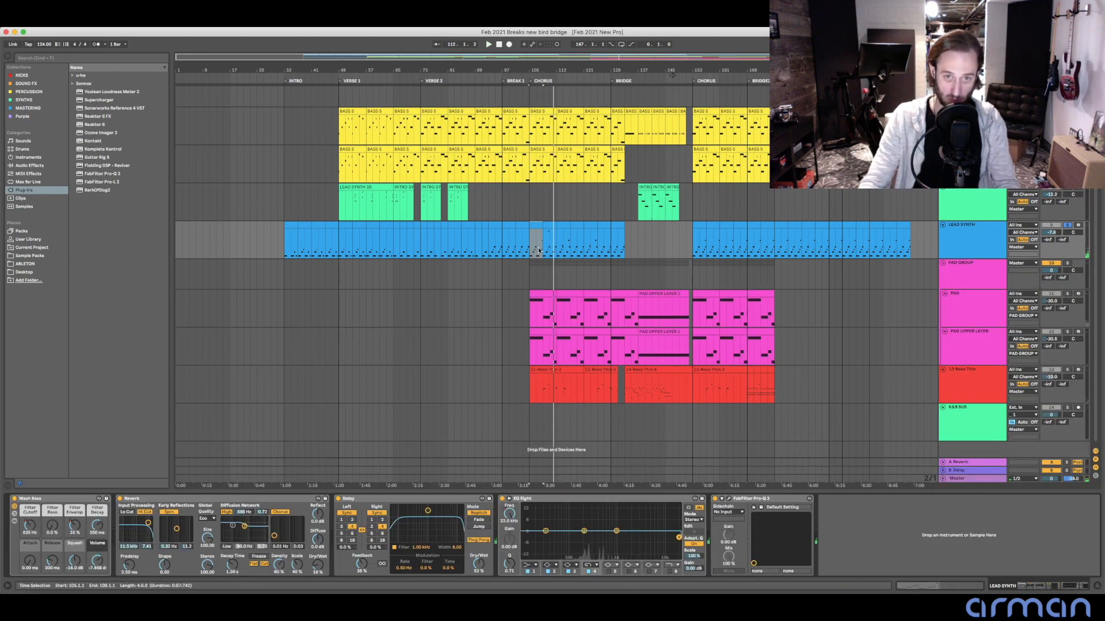
# - Show the automation lanes, review the lead synth's Filter Cutoff automation from BREAK 1 at bar 97, and hide the lanes again
pyautogui.press('a')
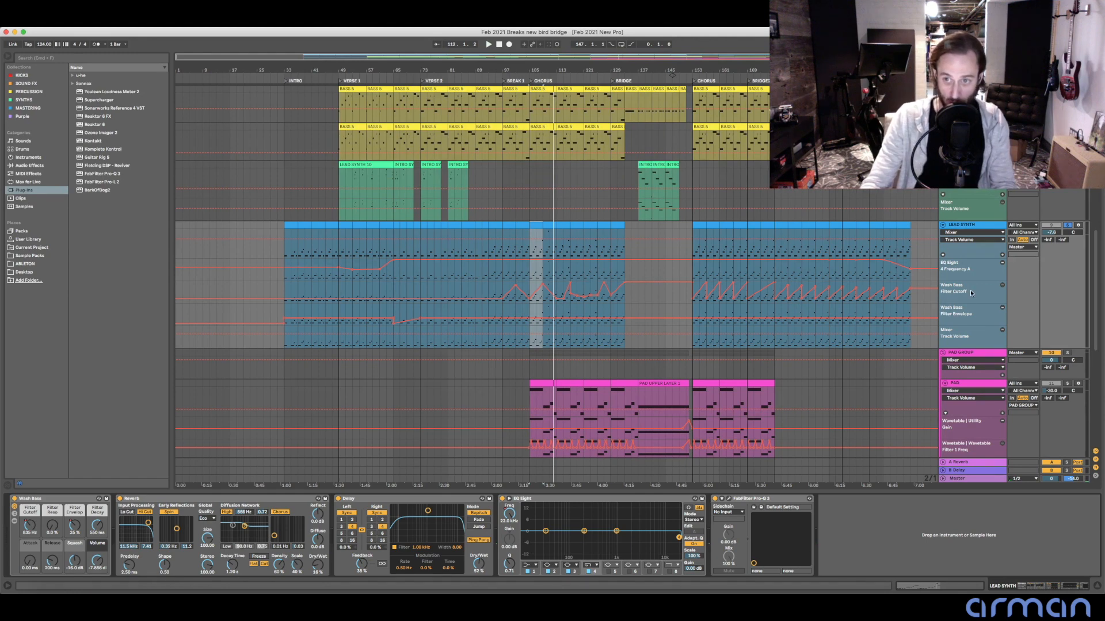
pyautogui.click(508, 293)
pyautogui.click(502, 292)
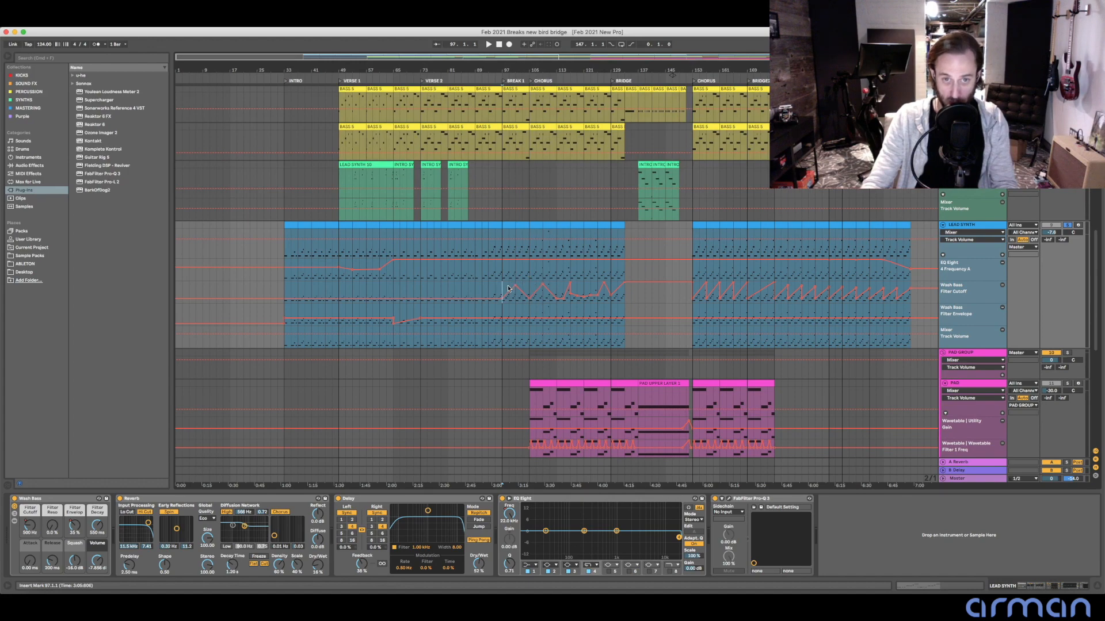
pyautogui.scroll(5, 518, 293)
pyautogui.scroll(-10, 552, 301)
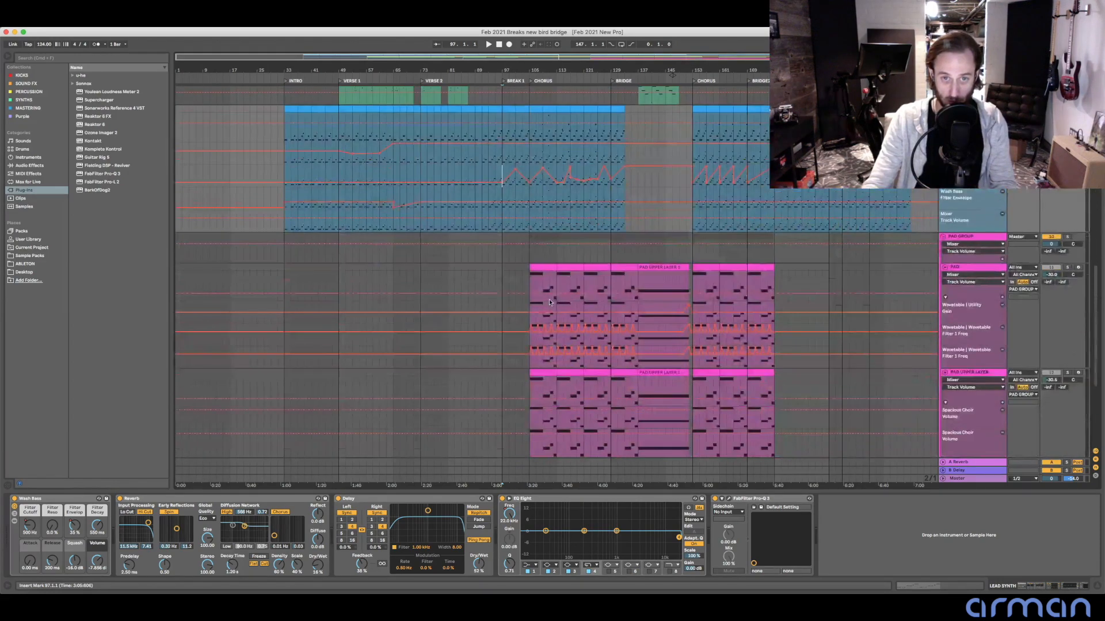
pyautogui.scroll(2, 547, 231)
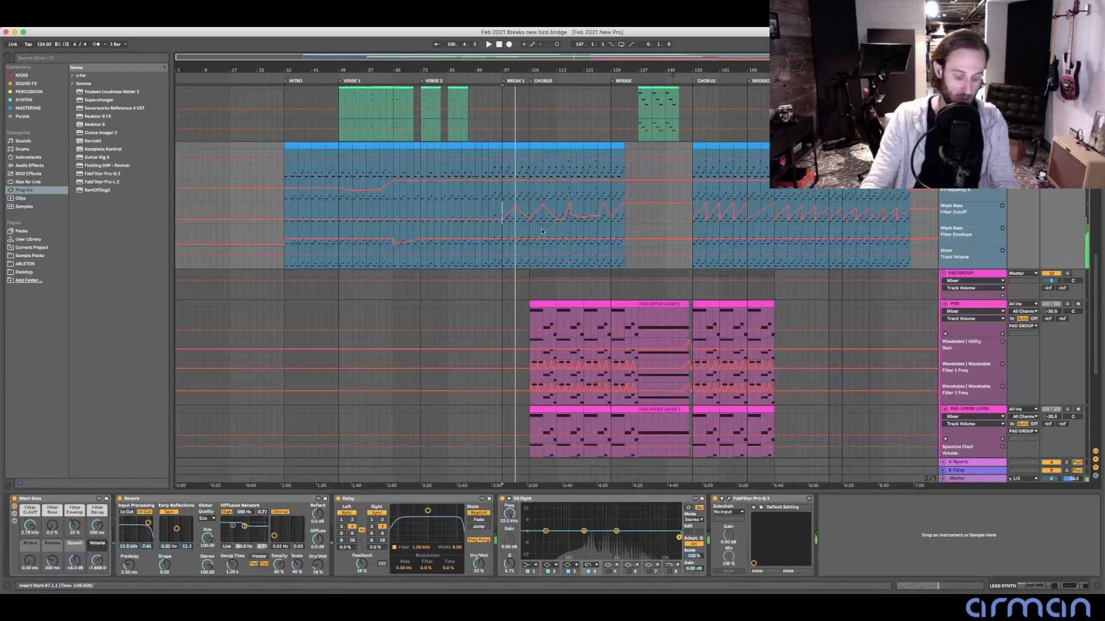
pyautogui.press('a')
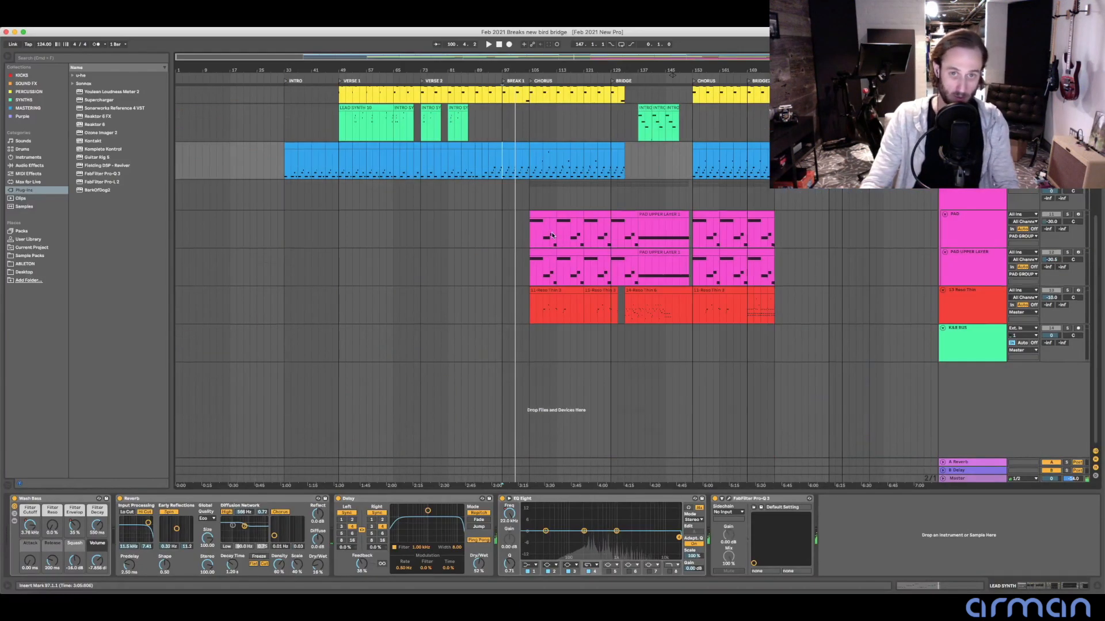
# - Examine the KICK and DRUMS tracks and their device chains around the first CHORUS
pyautogui.scroll(5, 552, 236)
pyautogui.click(569, 222)
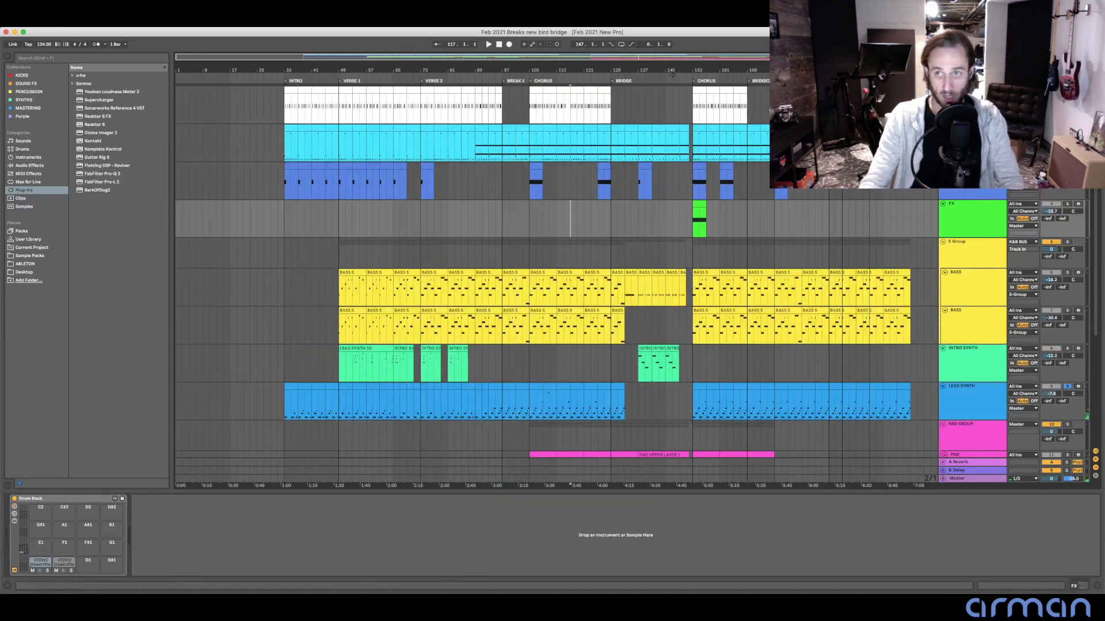
pyautogui.press('Down')
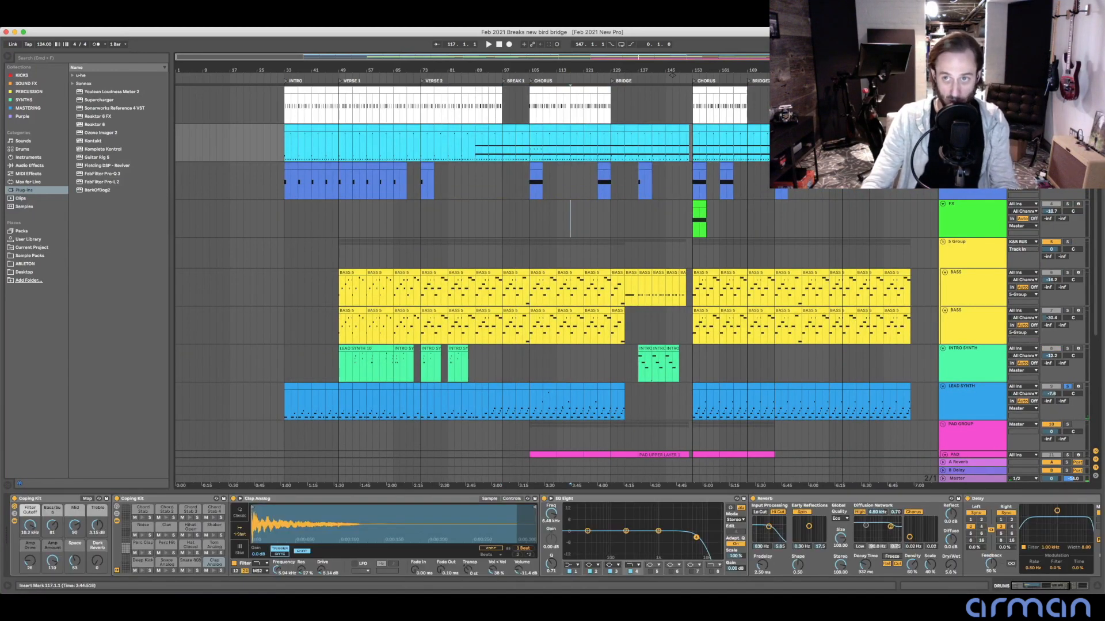
pyautogui.moveTo(672, 75); pyautogui.dragTo(659, 75)
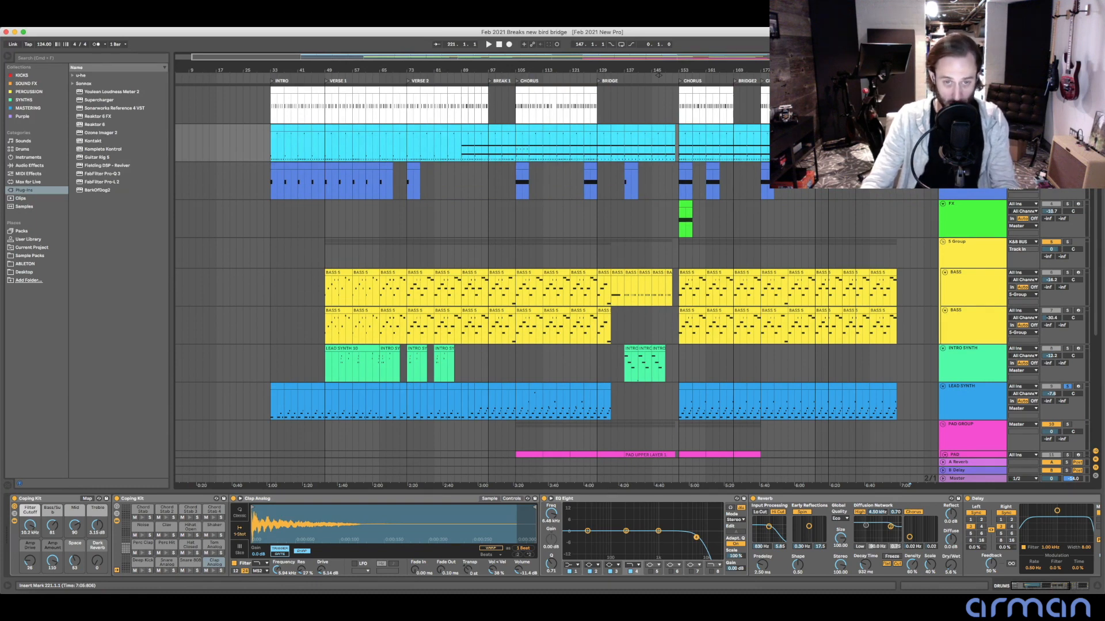
pyautogui.press('Up')
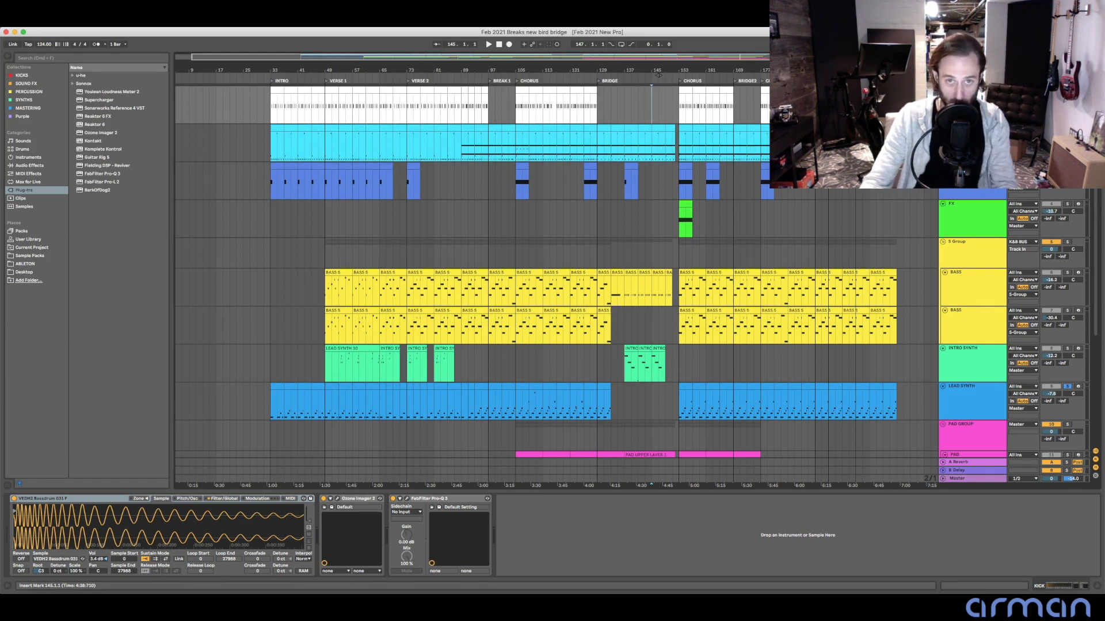
pyautogui.press('Down')
pyautogui.press('Up')
pyautogui.press('Left')
pyautogui.press('Left')
pyautogui.press('Right')
pyautogui.press('Right')
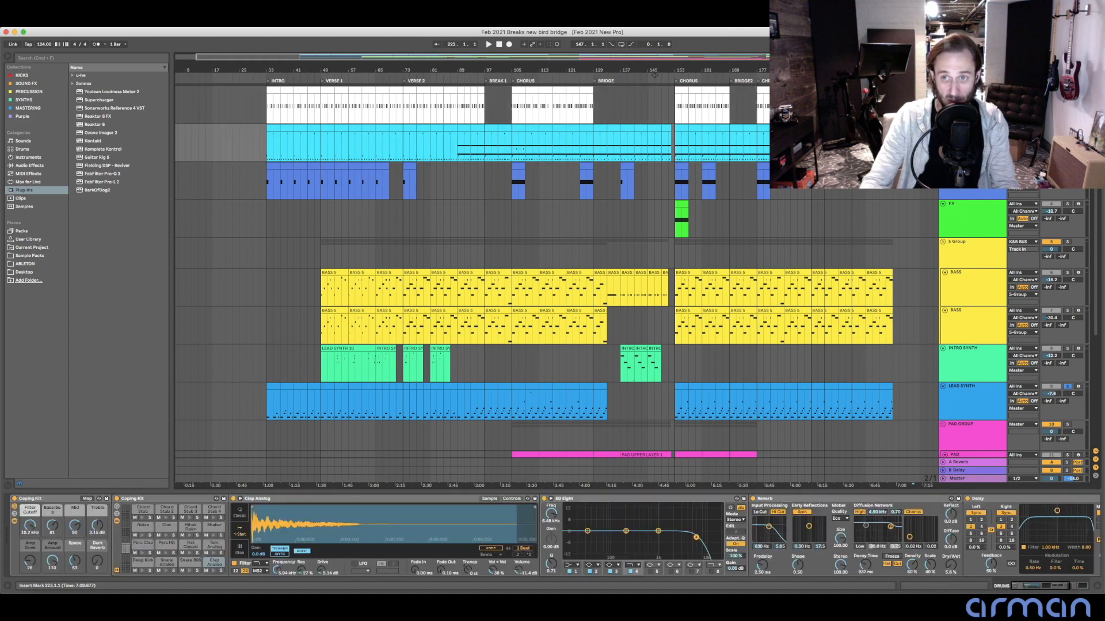
pyautogui.press('Down')
pyautogui.press('Up')
pyautogui.press('Right')
pyautogui.press('Right')
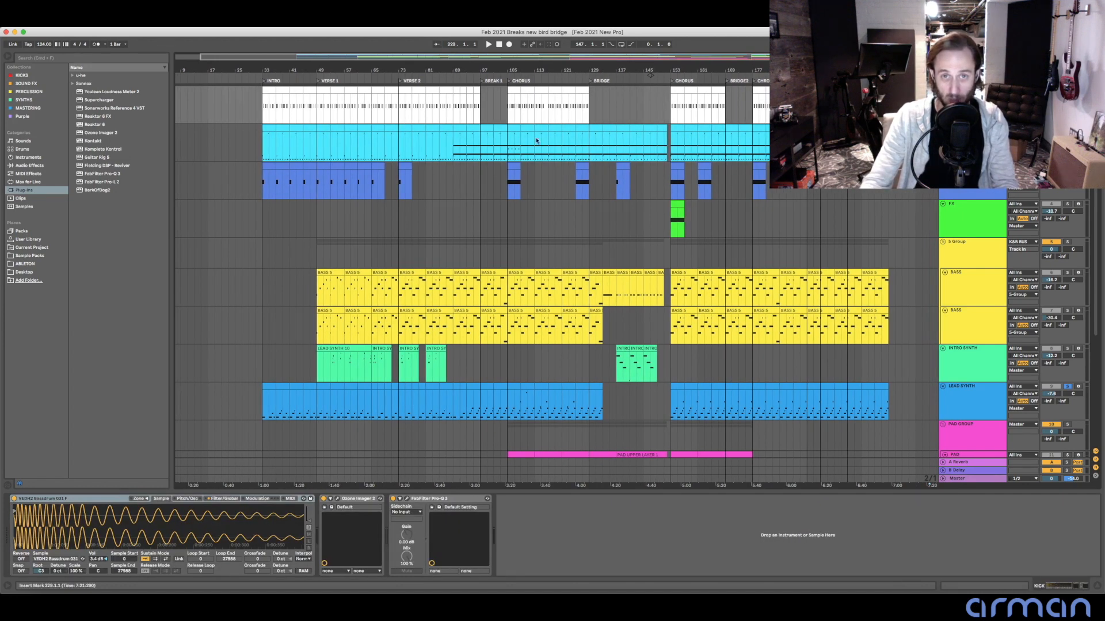
pyautogui.click(510, 118)
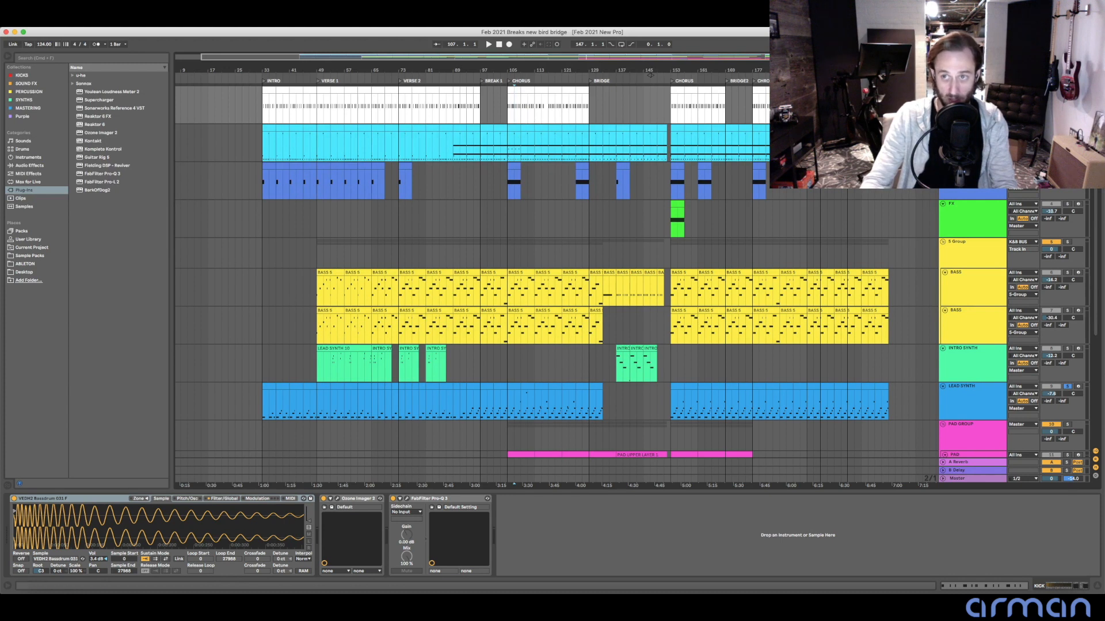
pyautogui.press('End')
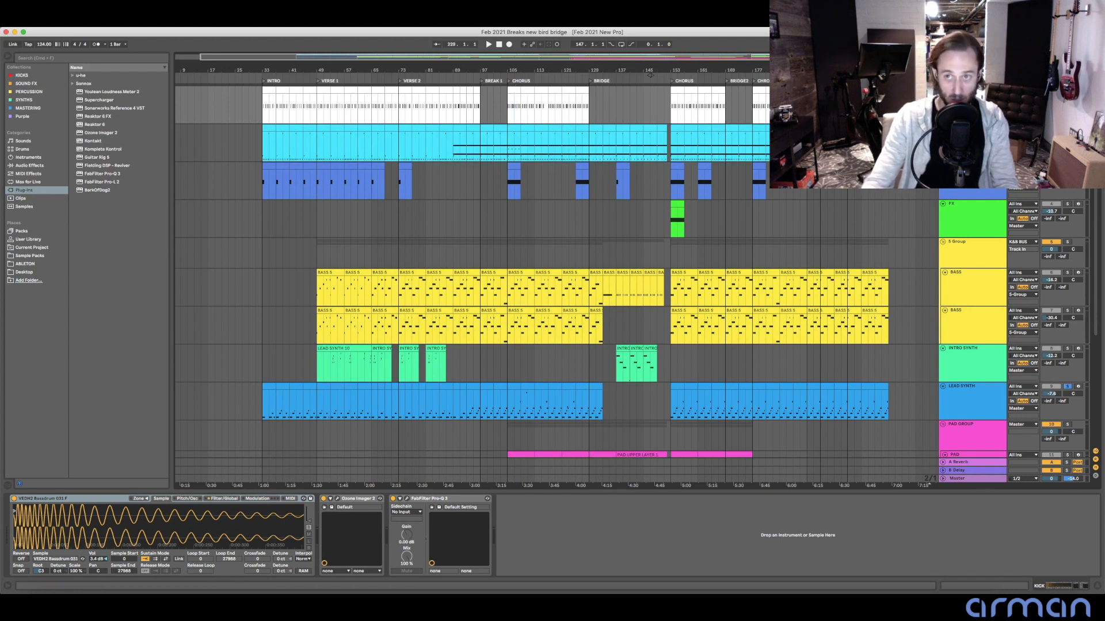
pyautogui.rightClick(984, 91)
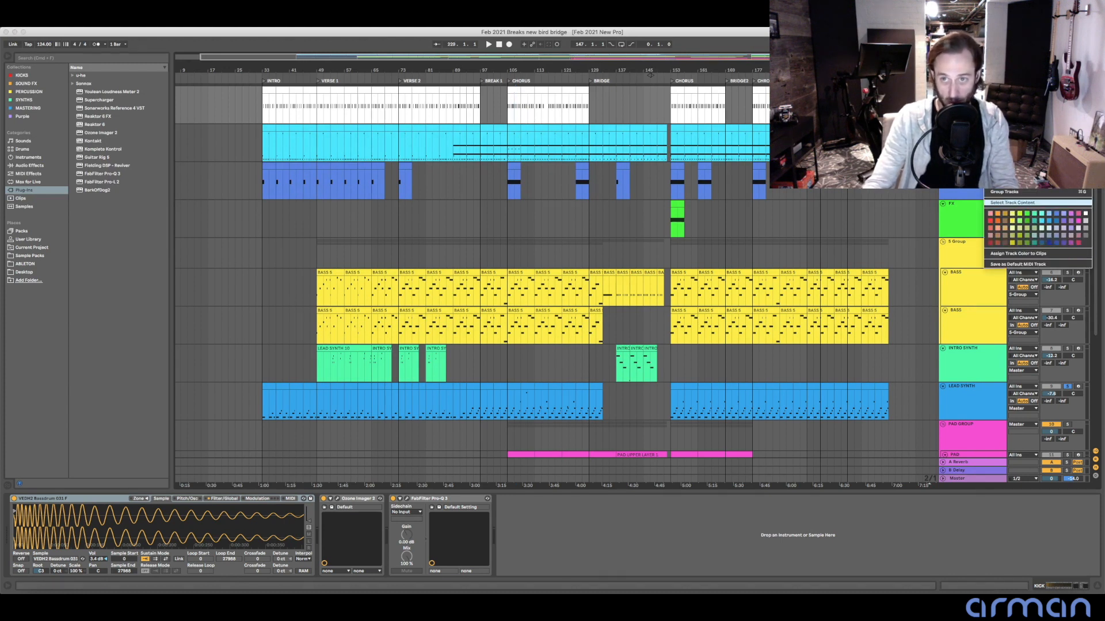
pyautogui.click(549, 113)
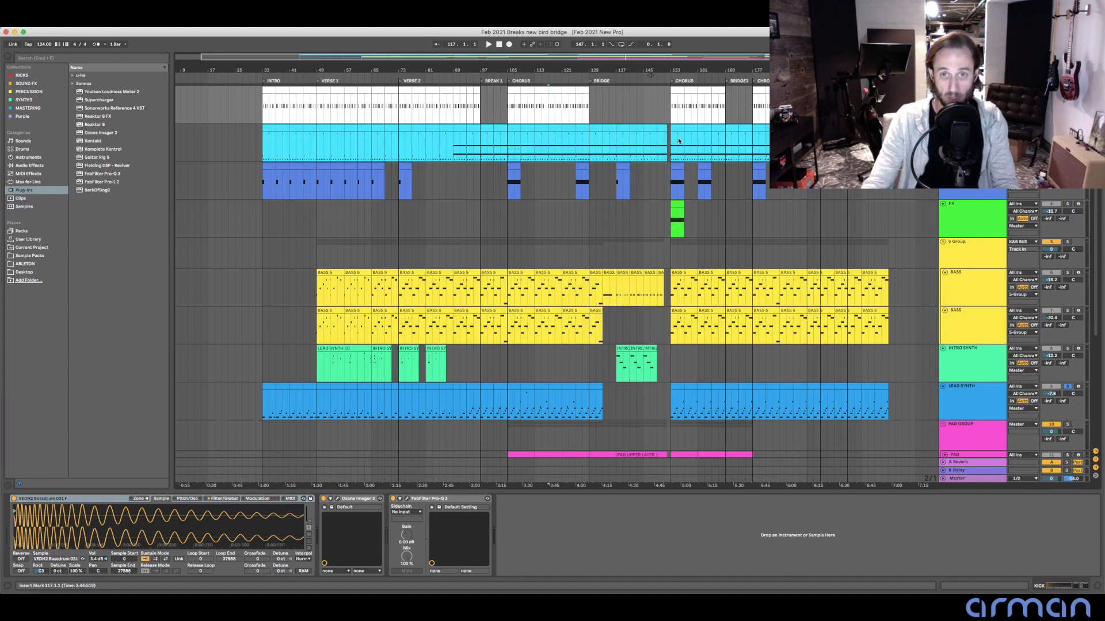
pyautogui.press('Down')
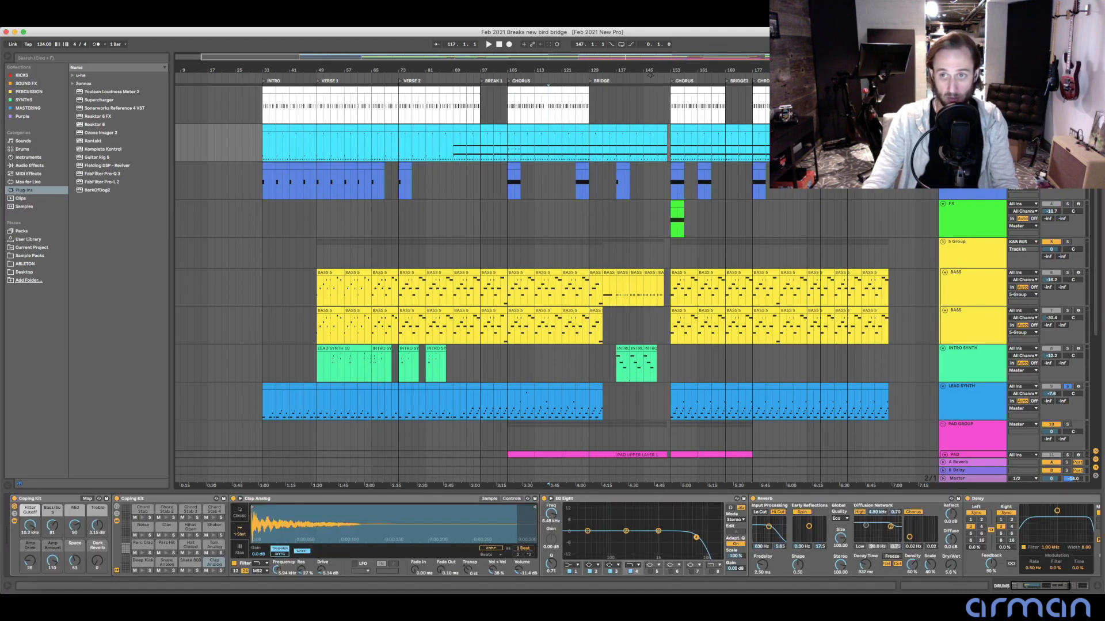
# - Examine the note pattern of the DRUMS clip at bar 105 while playing back the CHORUS
pyautogui.doubleClick(512, 130)
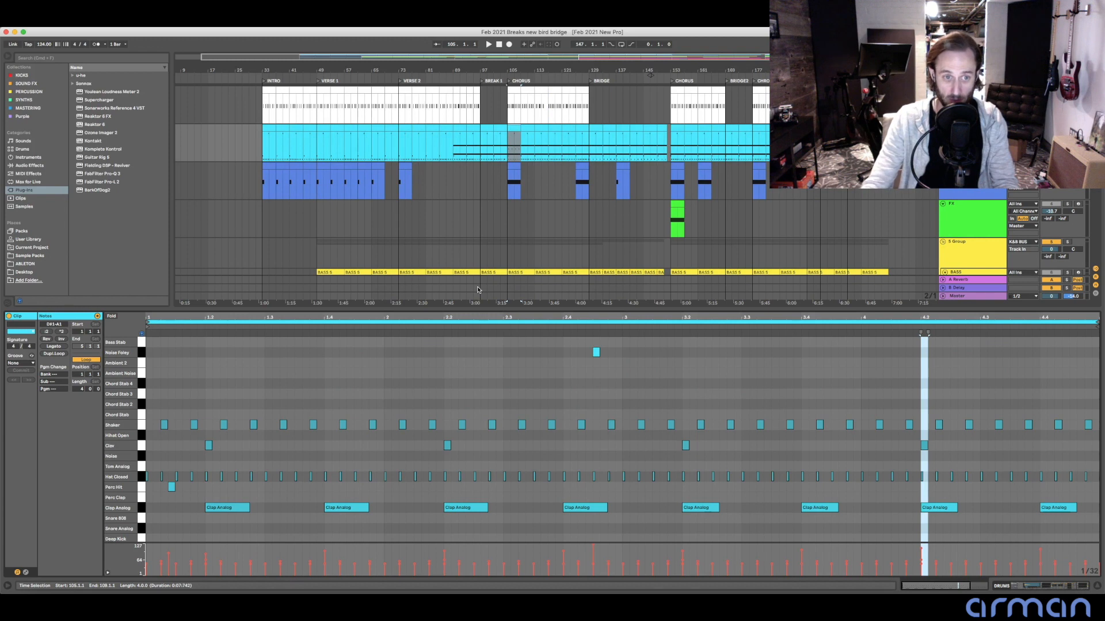
pyautogui.press('space')
pyautogui.scroll(-1, 461, 360)
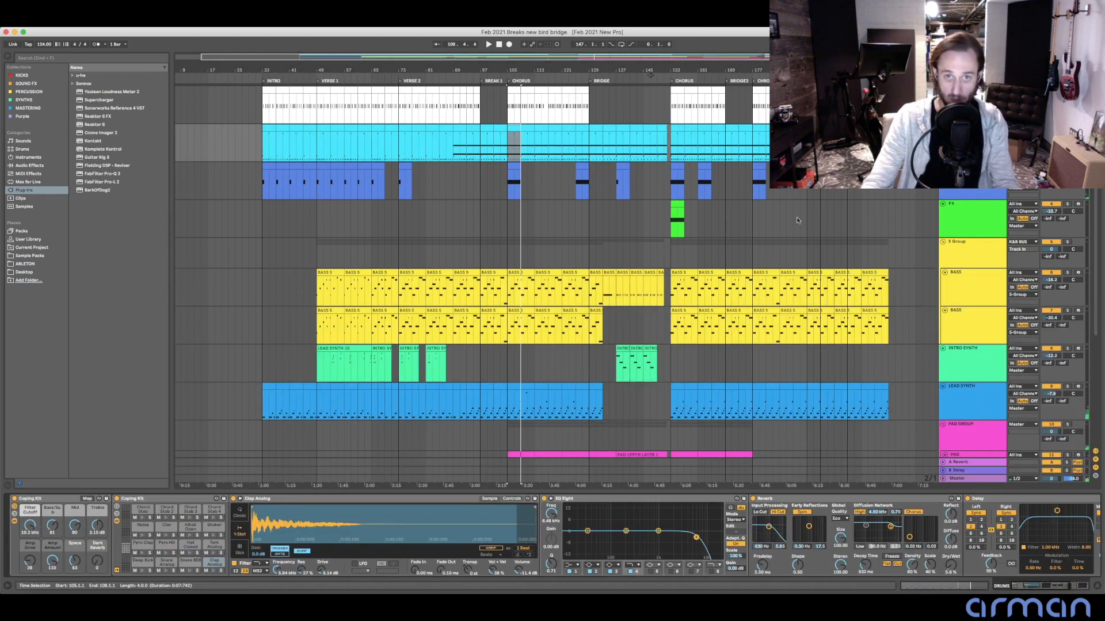
pyautogui.hscroll(-1, 567, 236)
pyautogui.hscroll(2, 567, 236)
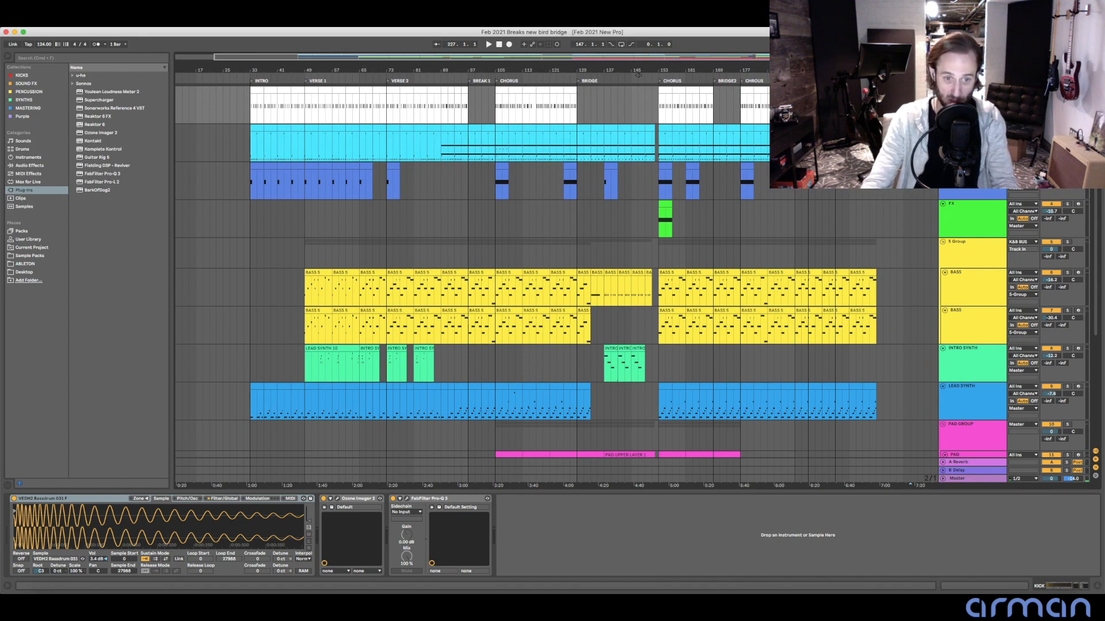
pyautogui.click(651, 149)
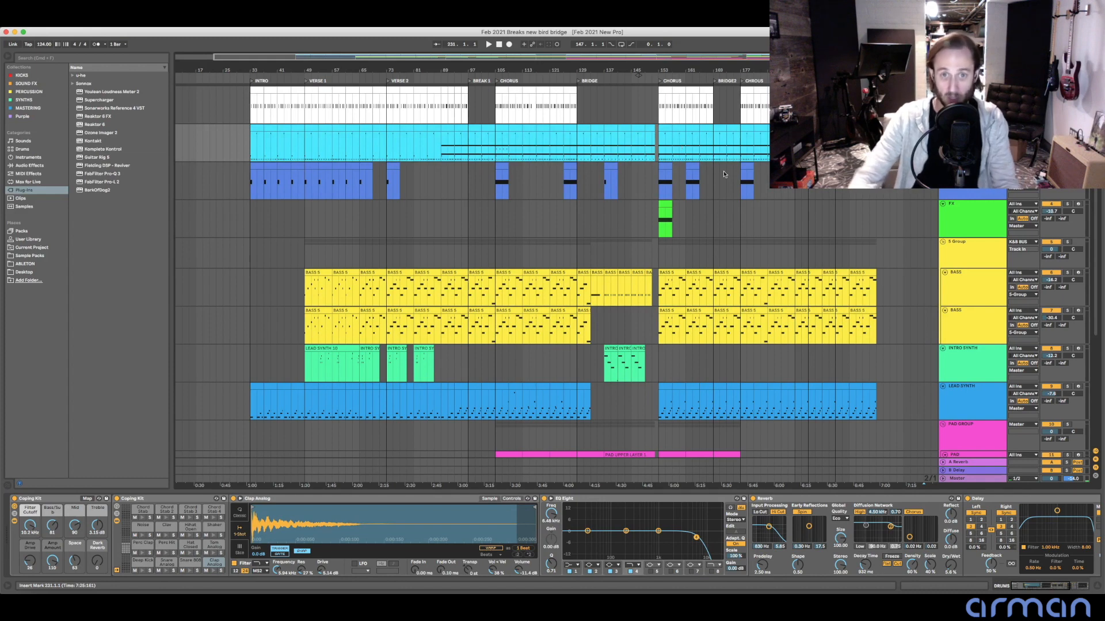
# - Select the PITCH DROP FX track at its clip near the end of the first CHORUS to display its devices
pyautogui.scroll(-3, 898, 190)
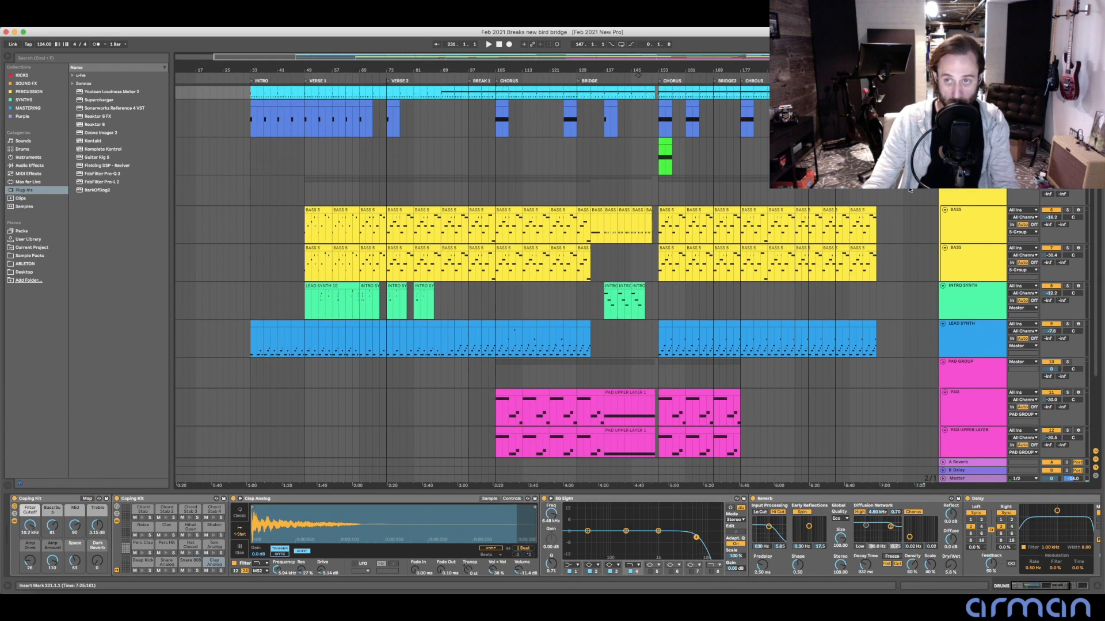
pyautogui.scroll(3, 905, 190)
pyautogui.hscroll(1, 905, 190)
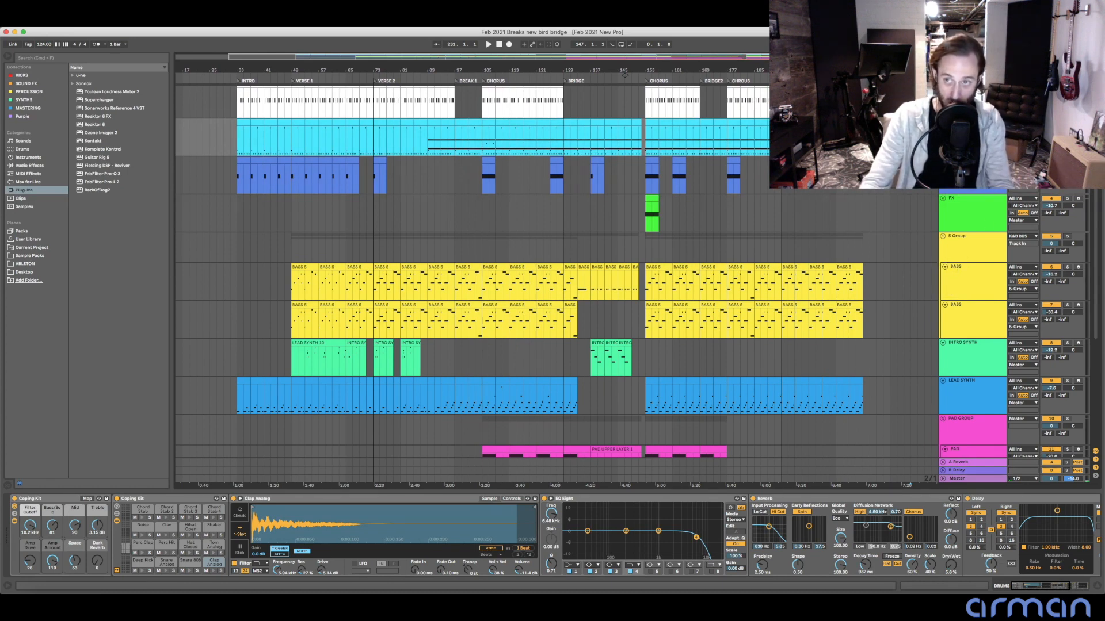
pyautogui.click(706, 193)
pyautogui.click(555, 176)
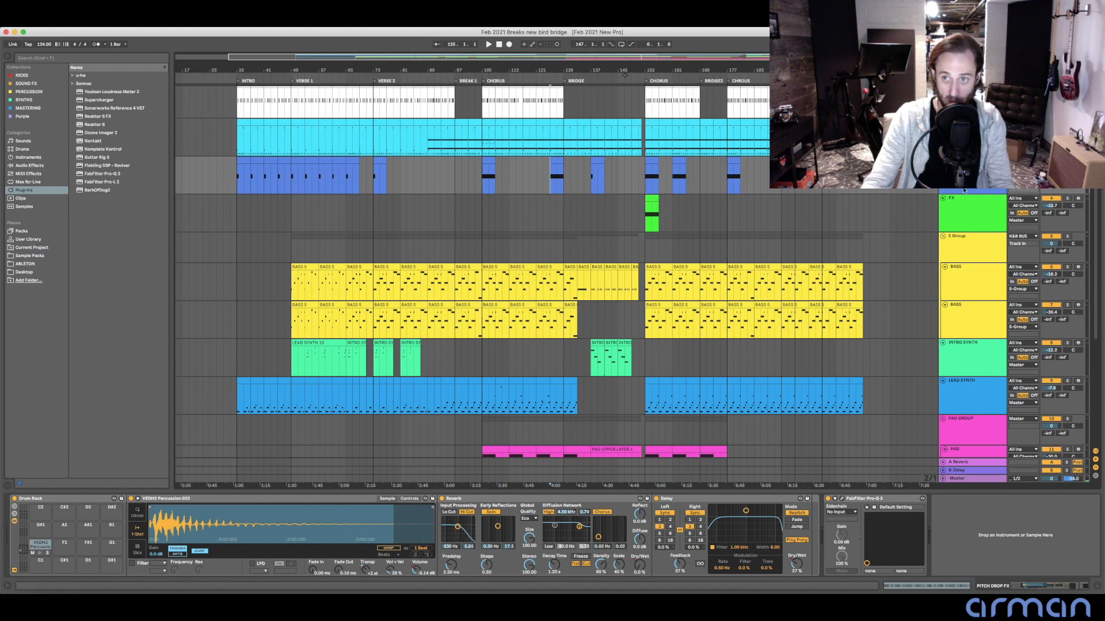
# - Play the PITCH DROP FX track in solo from the start of the first CHORUS at bar 105
pyautogui.click(958, 211)
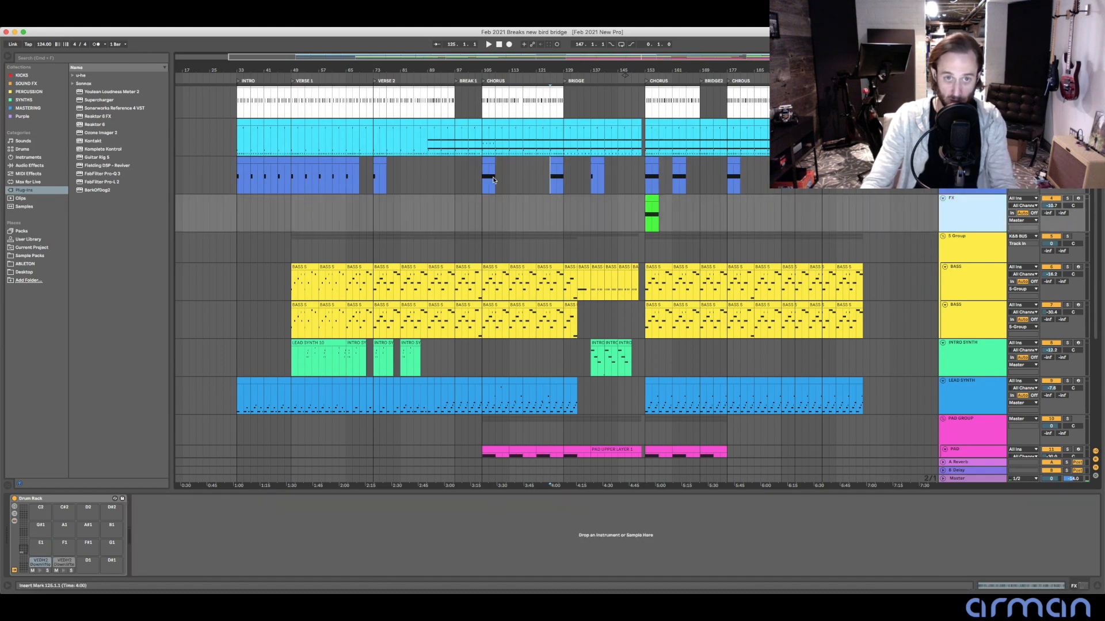
pyautogui.click(492, 182)
pyautogui.click(372, 178)
pyautogui.click(481, 174)
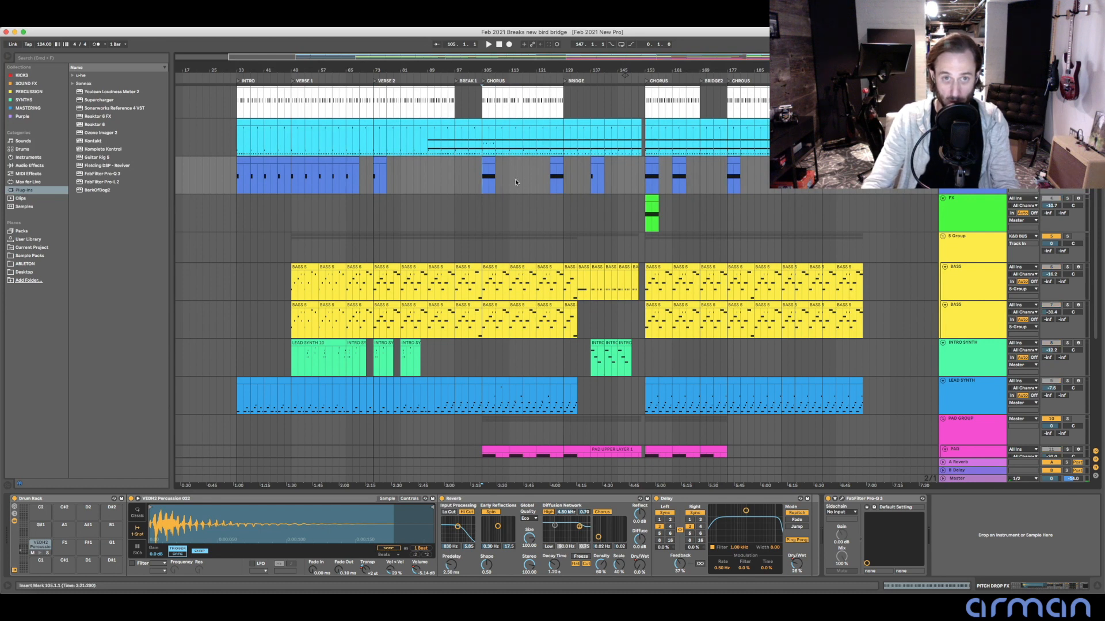
pyautogui.press('space')
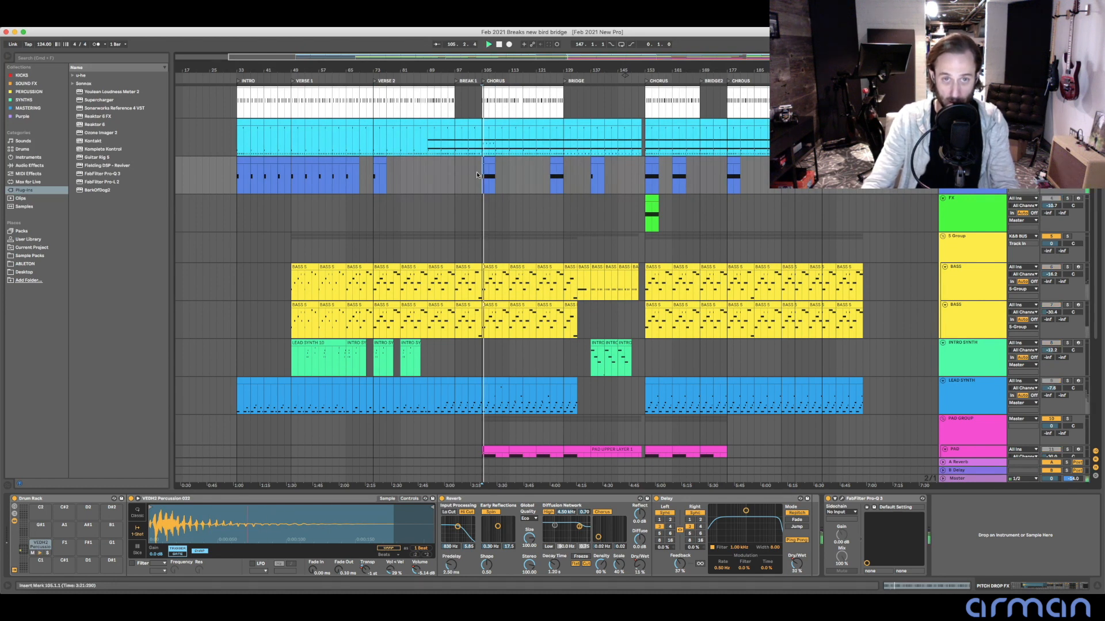
pyautogui.scroll(1, 555, 276)
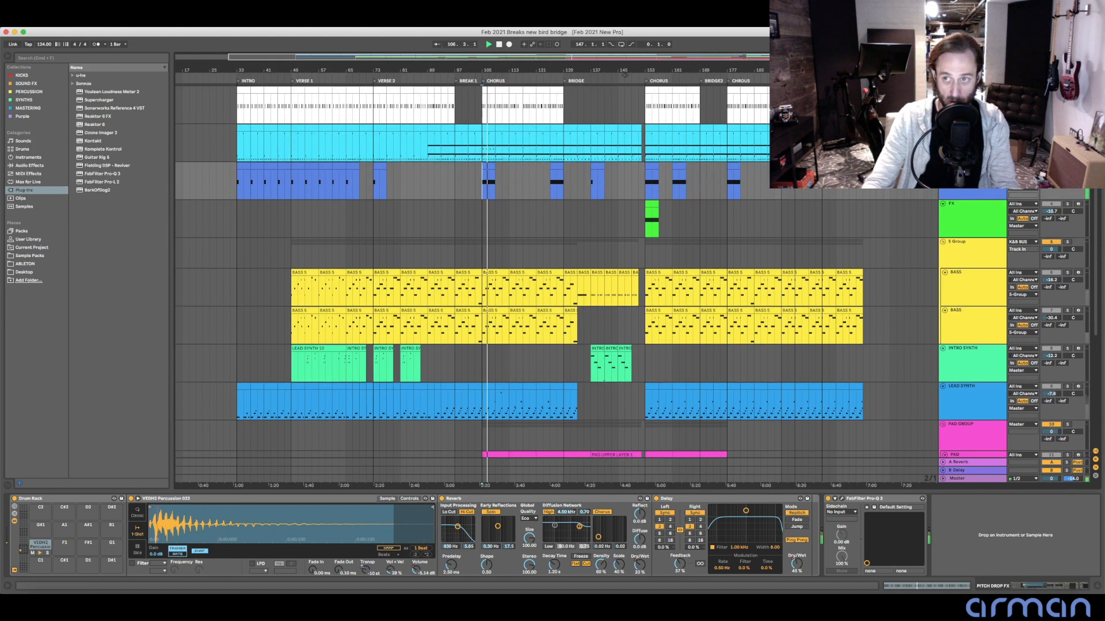
pyautogui.press('space')
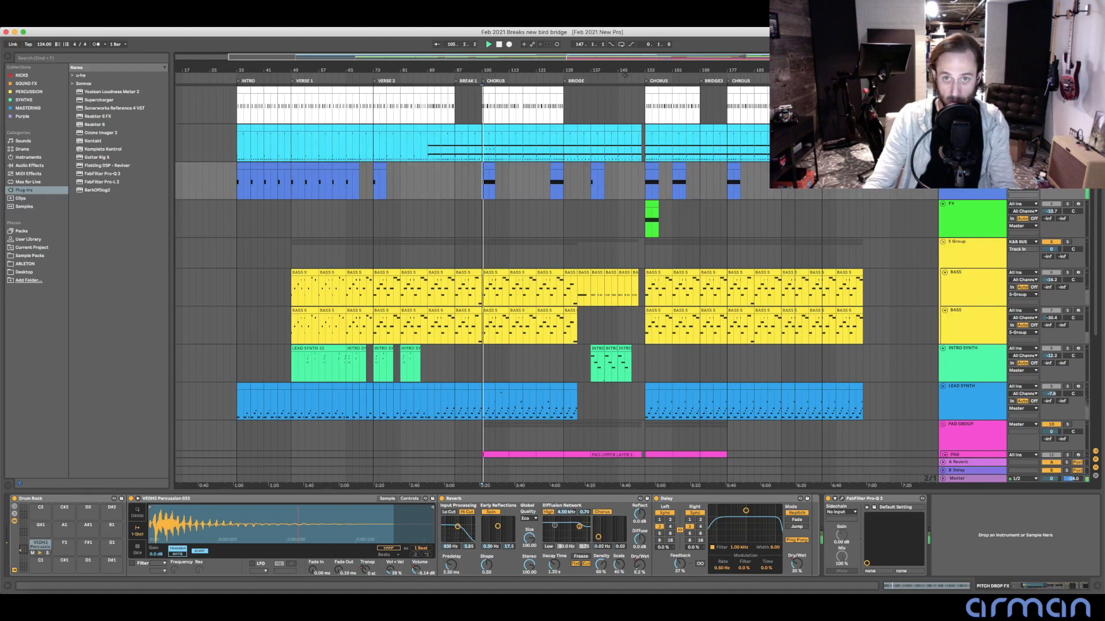
pyautogui.press('space')
pyautogui.press('s')
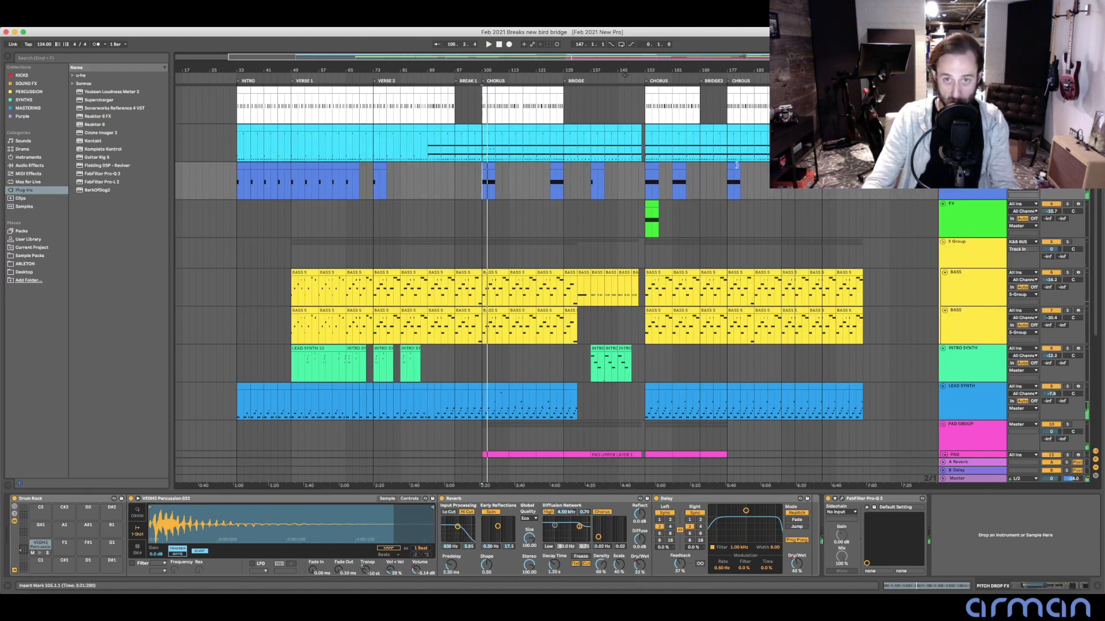
# - Play the FX track's clip in solo from bar 153 in the second CHORUS, and turn its solo off
pyautogui.click(647, 217)
pyautogui.press('s')
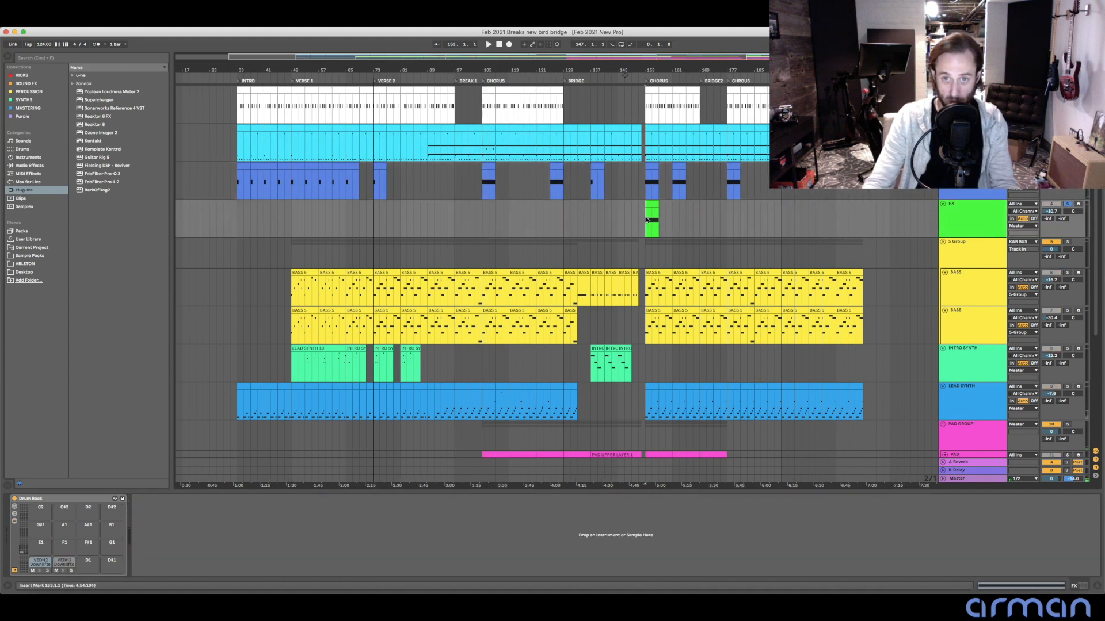
pyautogui.press('space')
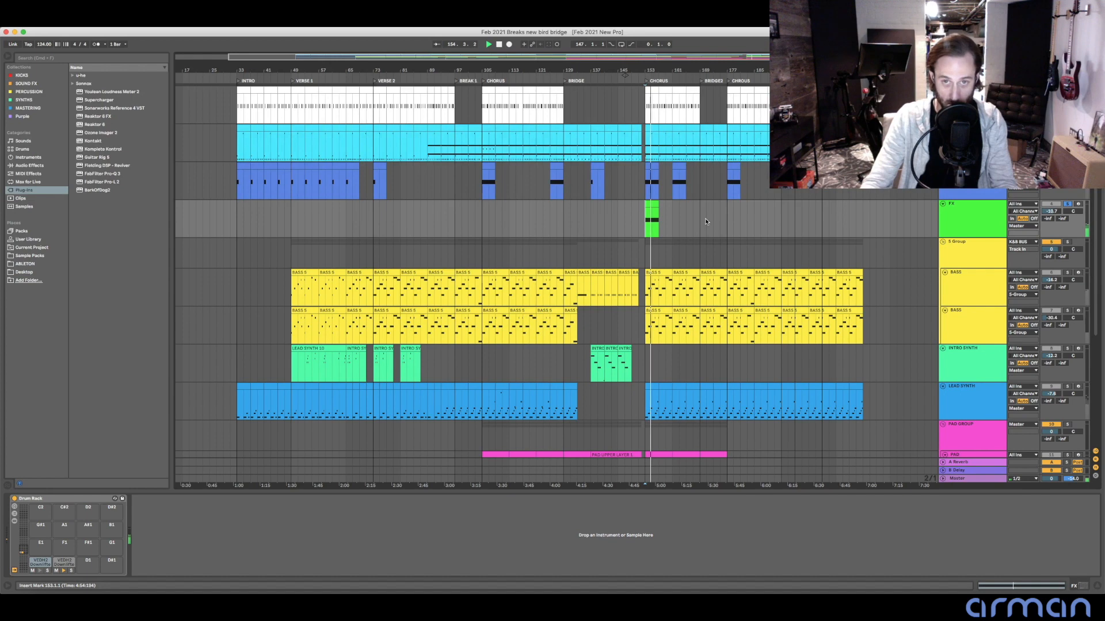
pyautogui.click(972, 194)
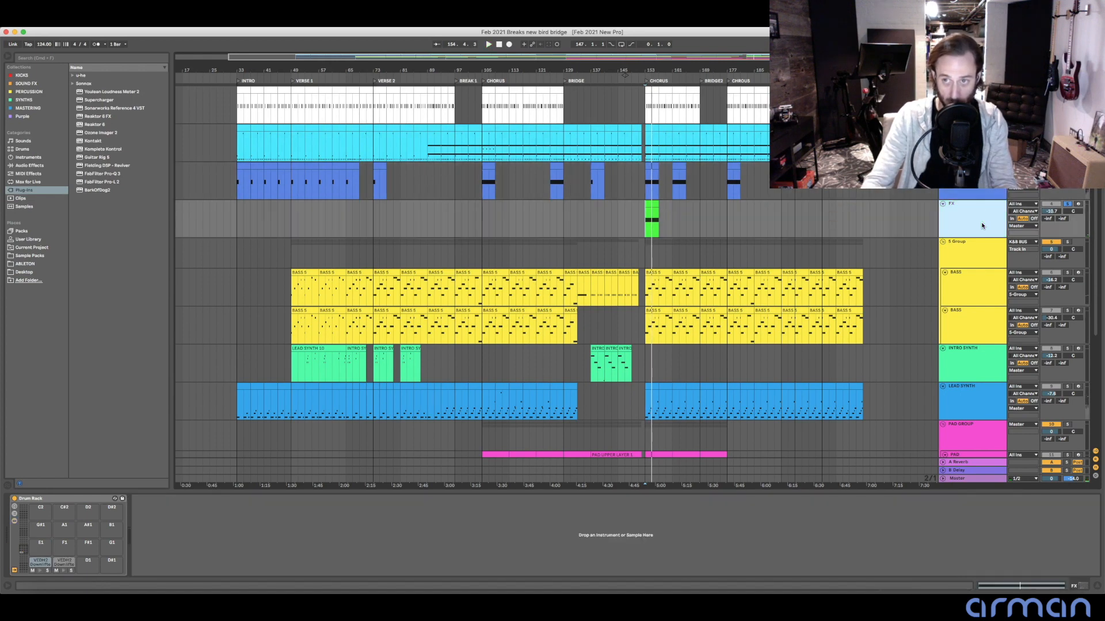
pyautogui.click(1068, 204)
pyautogui.click(1069, 204)
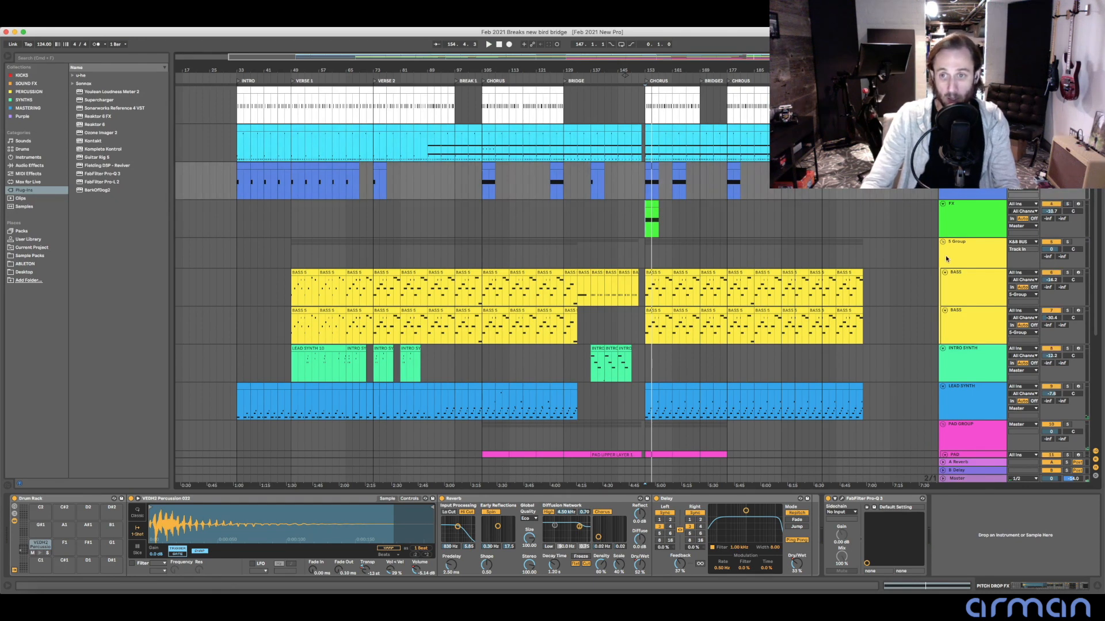
# - Examine the group holding the bass tracks and the device chains of both BASS tracks
pyautogui.click(965, 249)
pyautogui.scroll(-3, 863, 252)
pyautogui.scroll(-1, 863, 252)
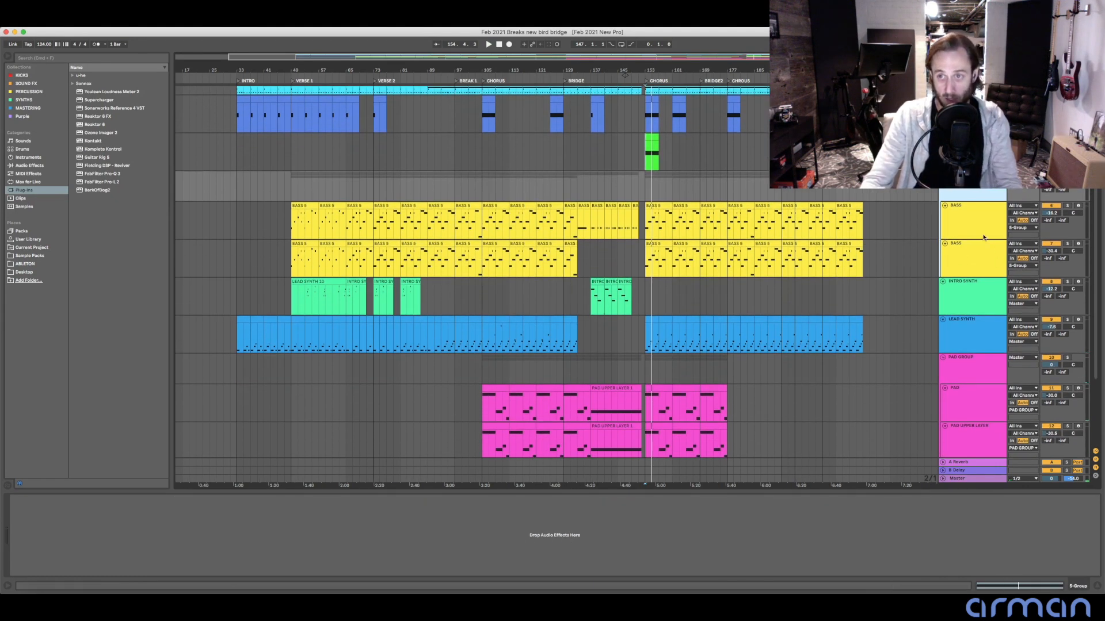
pyautogui.click(964, 265)
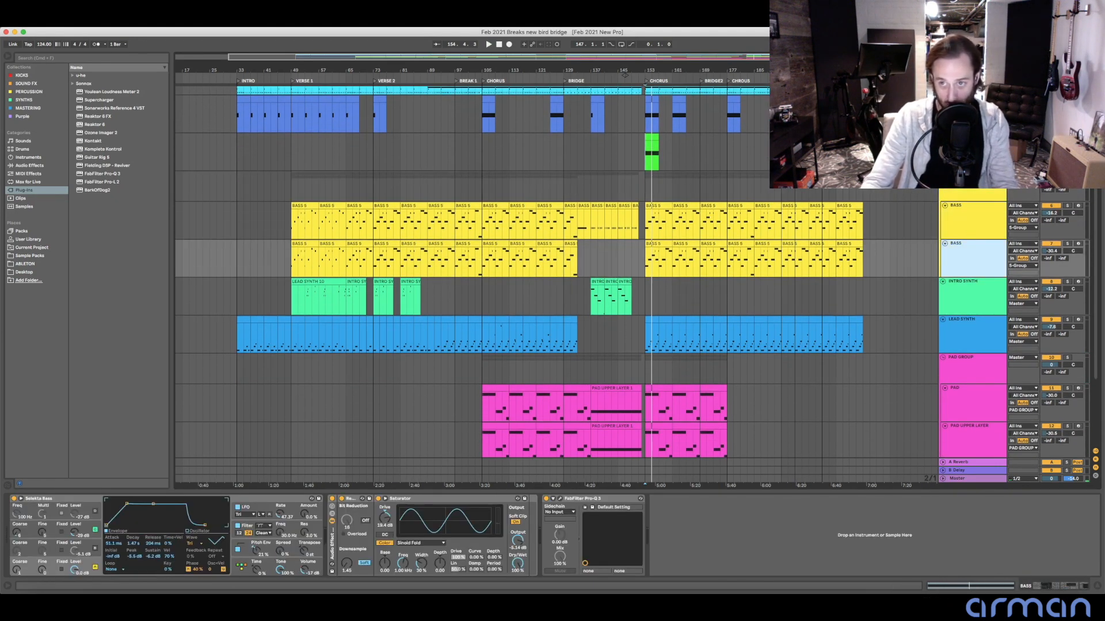
pyautogui.click(969, 182)
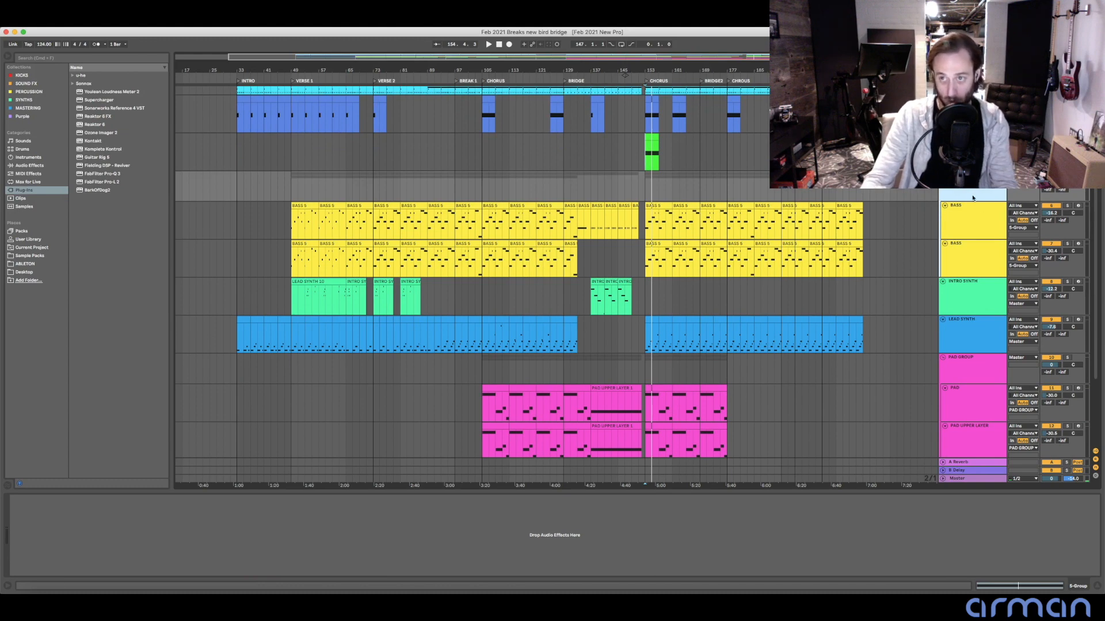
pyautogui.scroll(1, 975, 190)
pyautogui.click(972, 226)
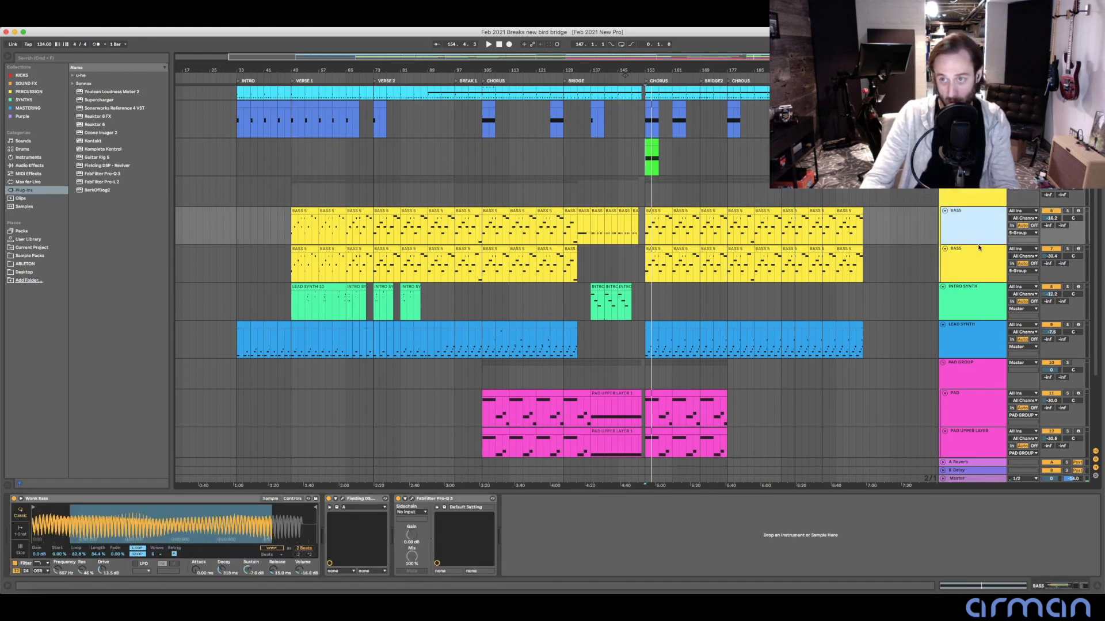
pyautogui.scroll(-1, 857, 241)
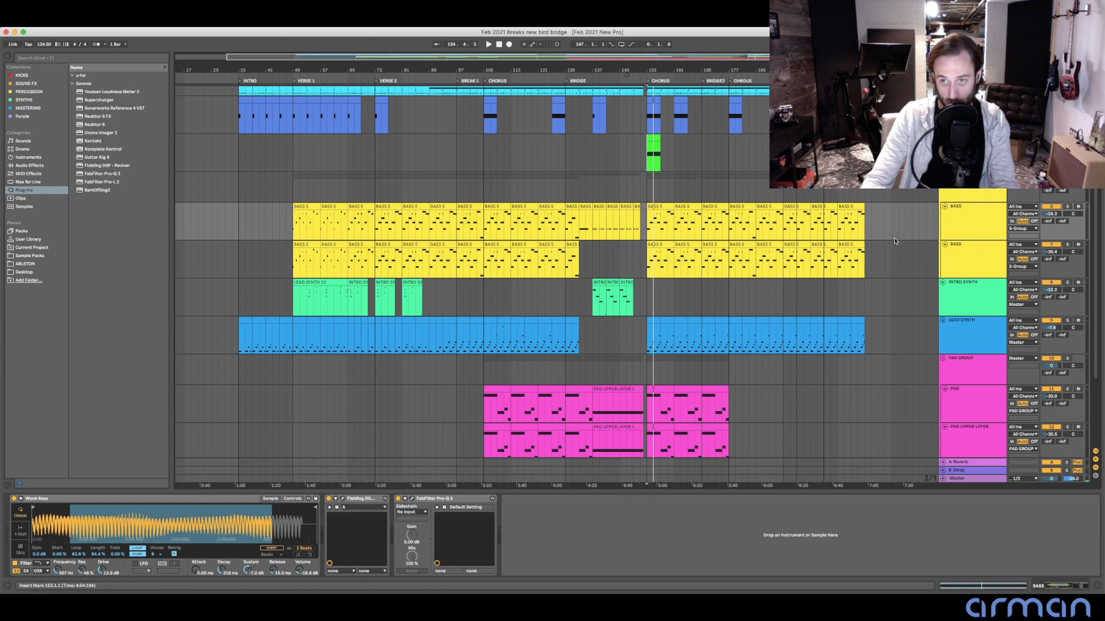
pyautogui.scroll(1, 975, 230)
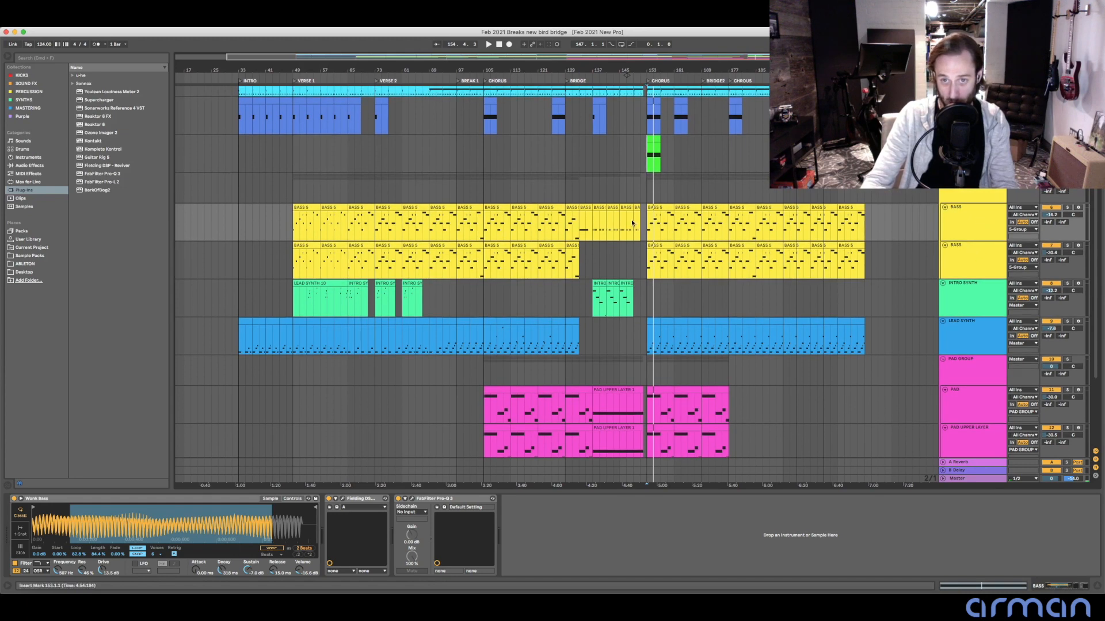
# - Play the two BASS tracks from the second CHORUS in solo, together and with the lower one alone, and compare their device chains
pyautogui.press('space')
pyautogui.click(977, 225)
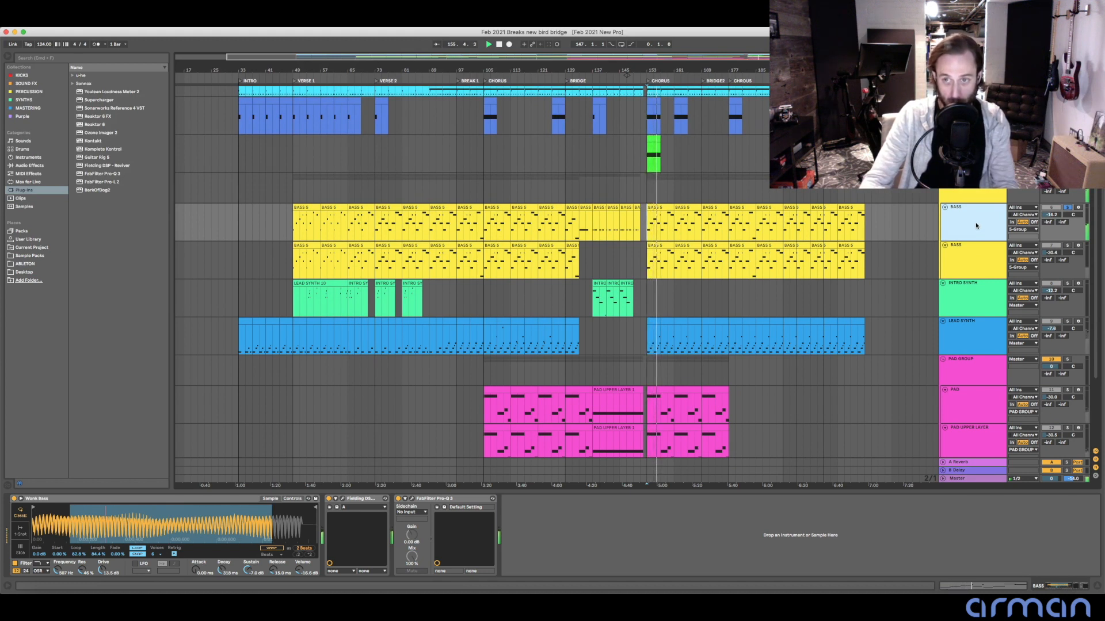
pyautogui.click(1068, 246)
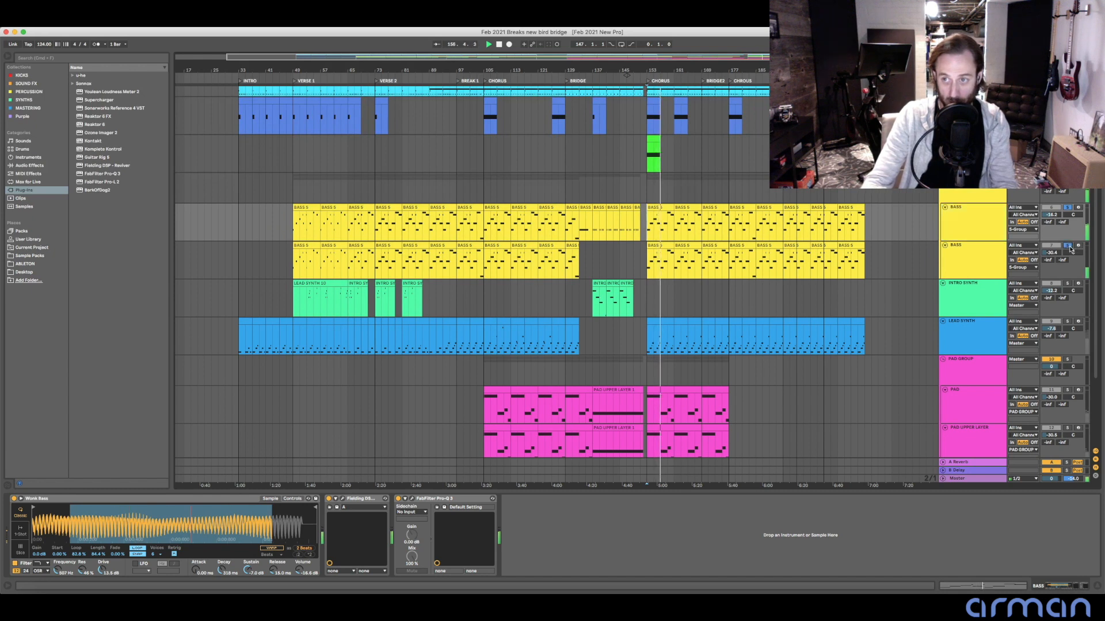
pyautogui.click(1068, 207)
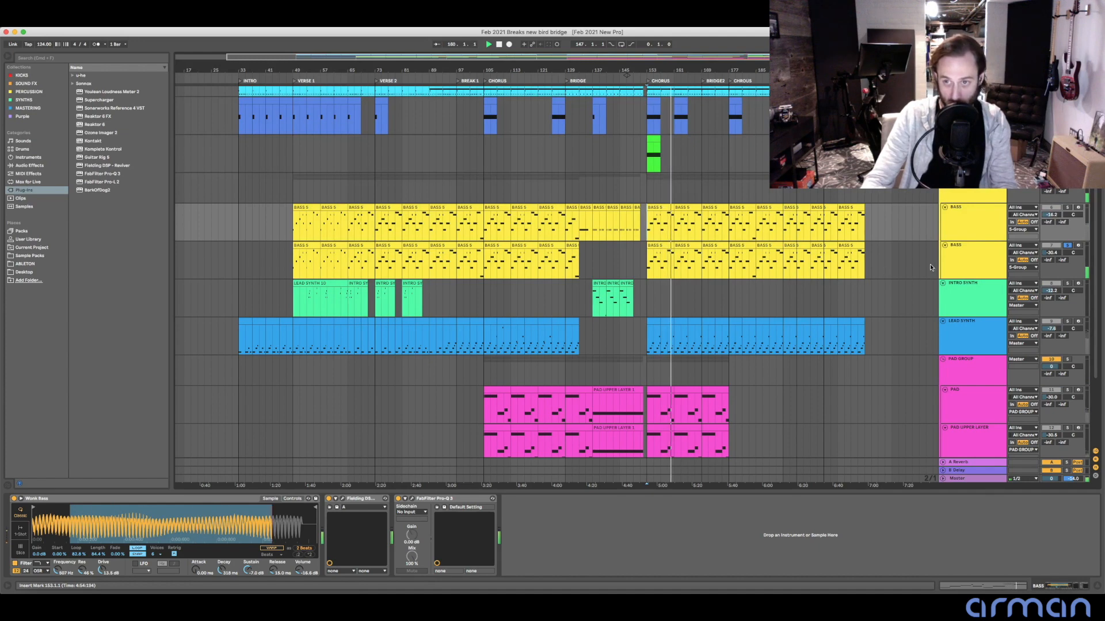
pyautogui.click(976, 263)
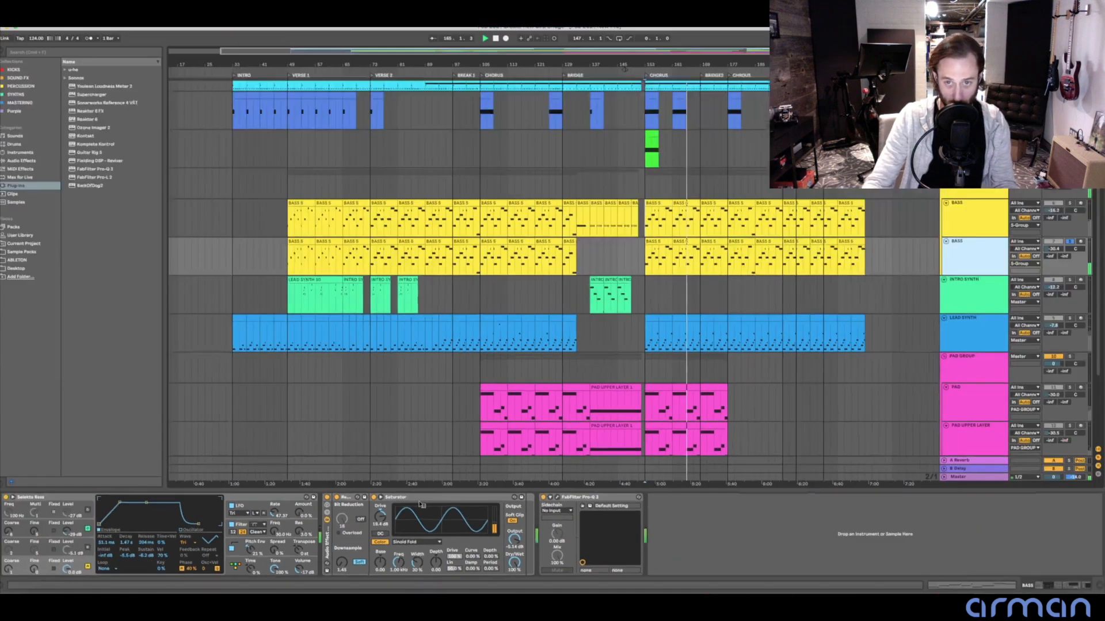
pyautogui.click(978, 235)
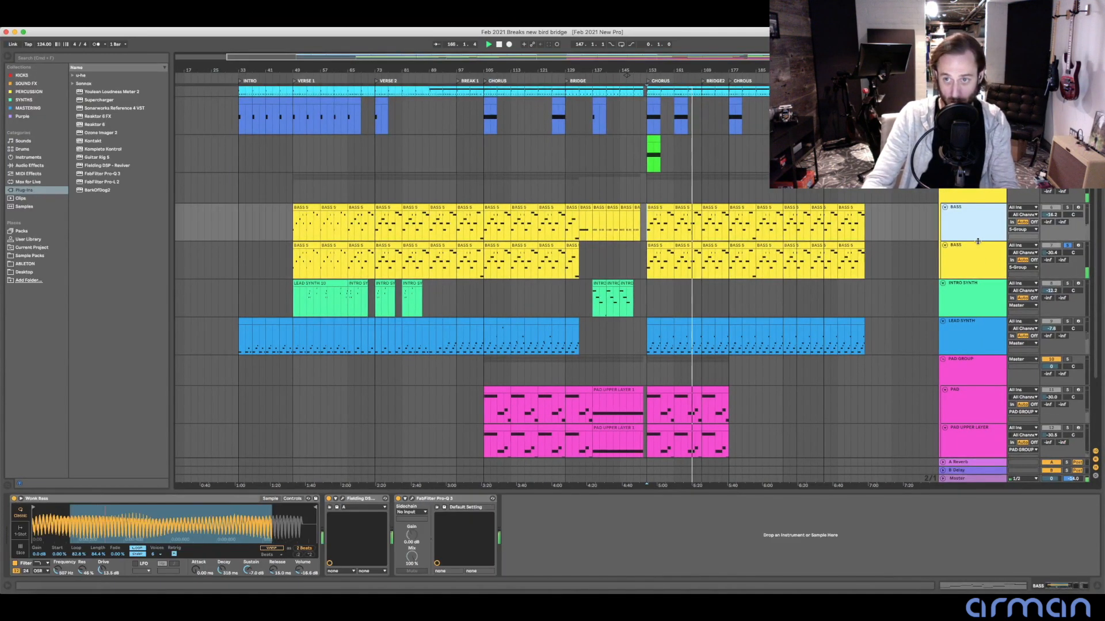
pyautogui.click(984, 268)
# - Replay the BASS tracks from bar 153, soloing each one alone and both together, and clear the solos
pyautogui.click(1068, 208)
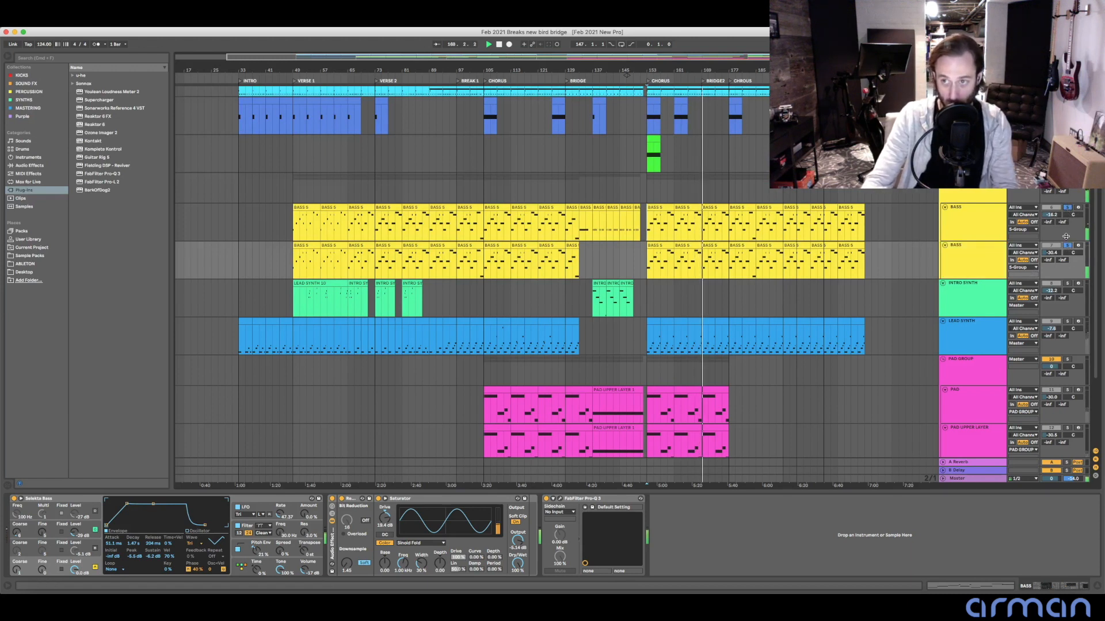
pyautogui.click(1068, 208)
pyautogui.press('space')
pyautogui.press('space')
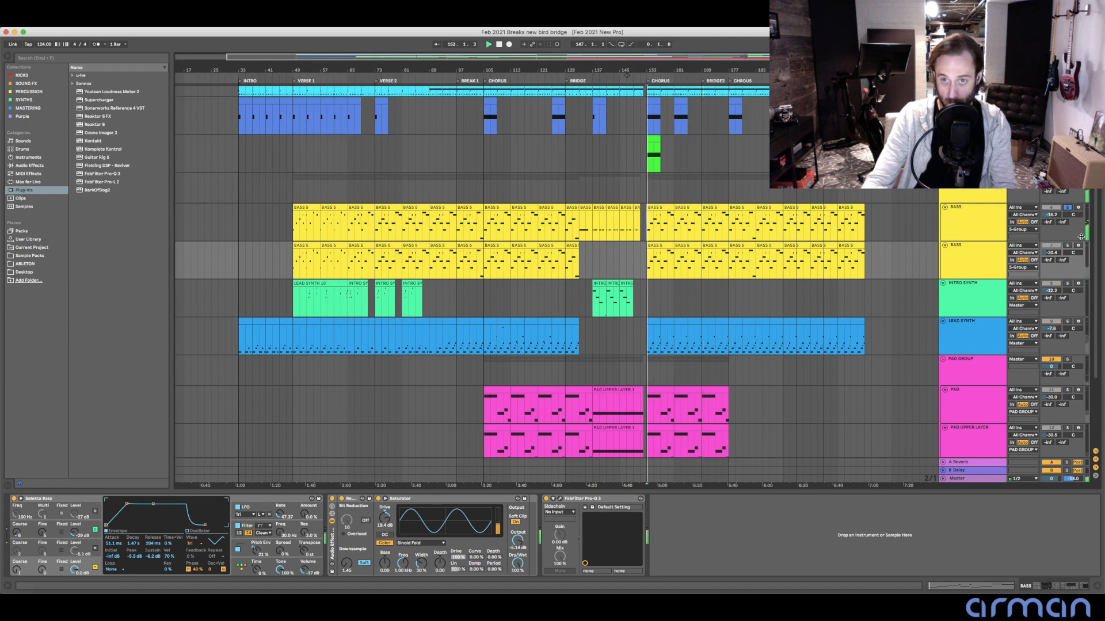
pyautogui.scroll(-1, 1080, 237)
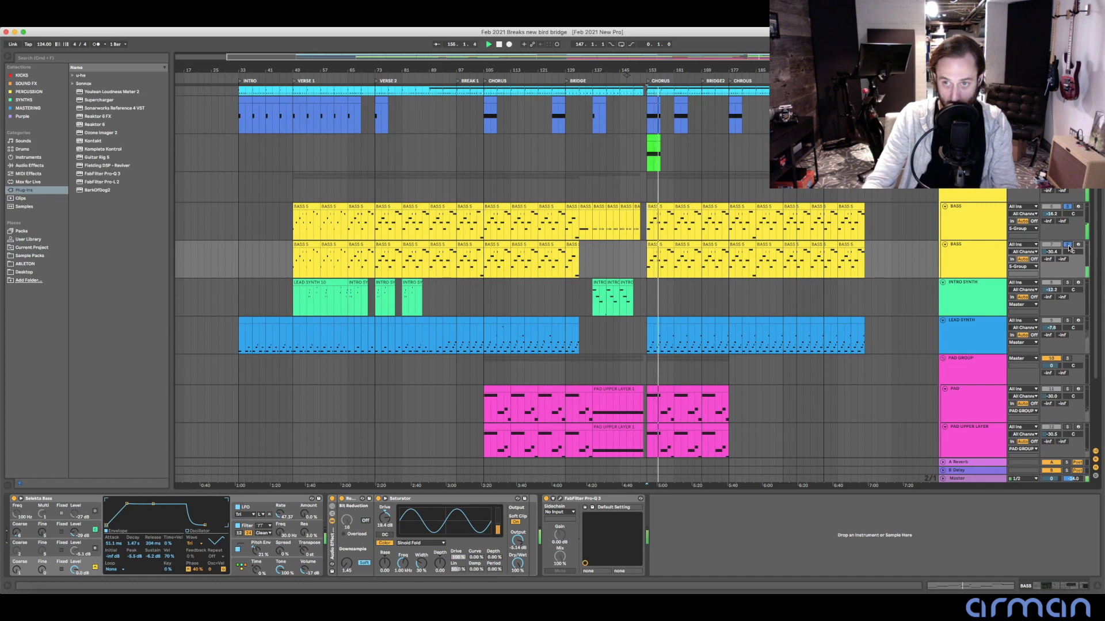
pyautogui.click(1068, 245)
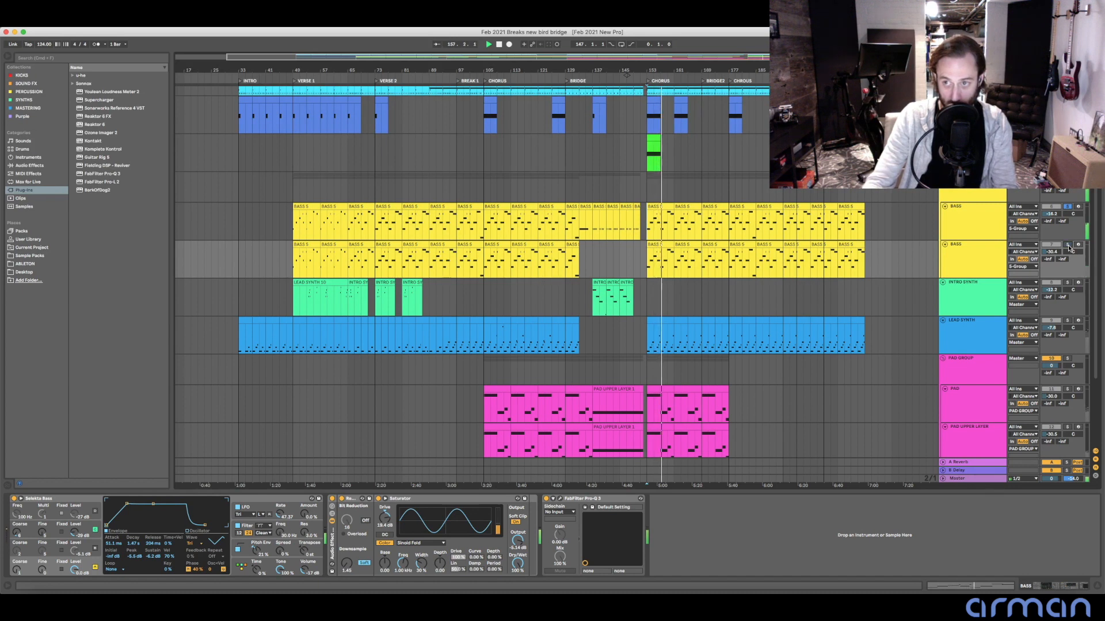
pyautogui.click(1068, 246)
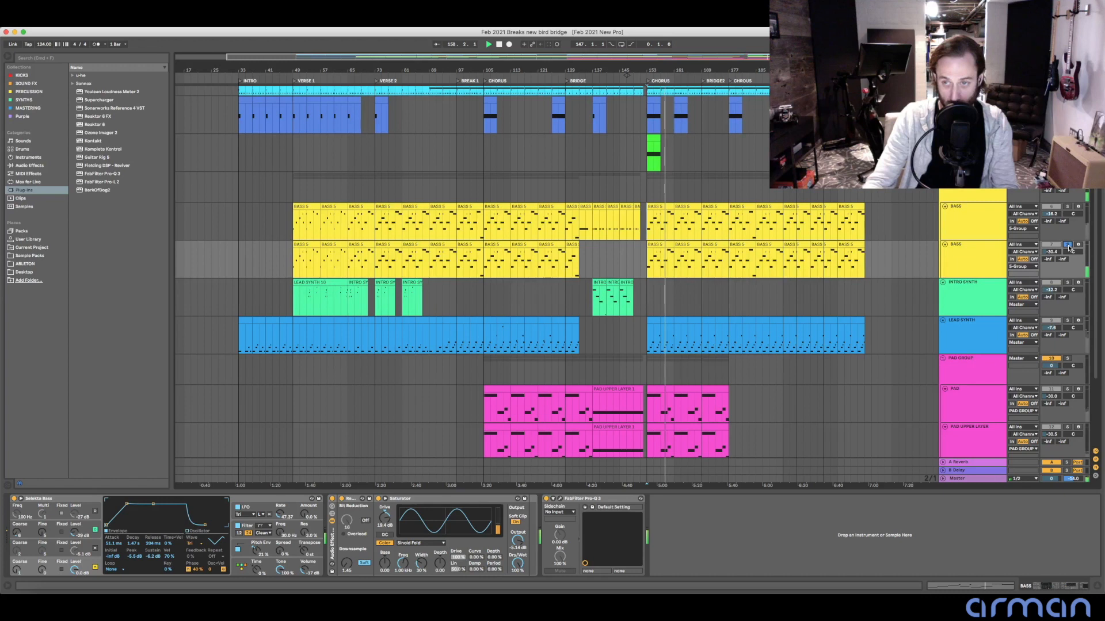
pyautogui.keyDown('super'); pyautogui.click(1067, 206); pyautogui.keyUp('super')
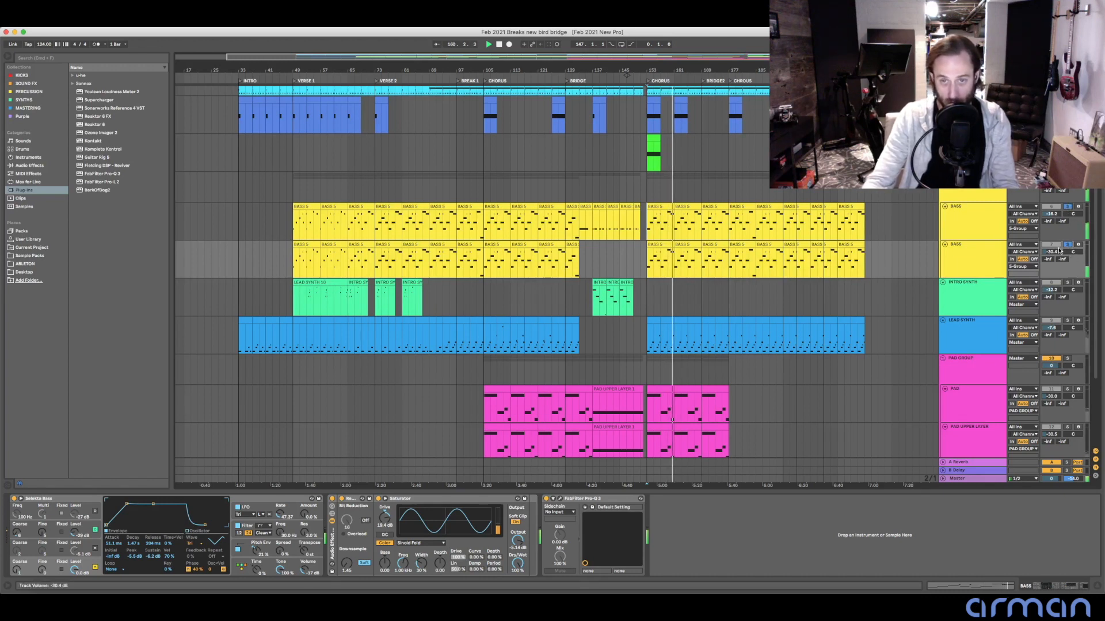
pyautogui.click(1068, 245)
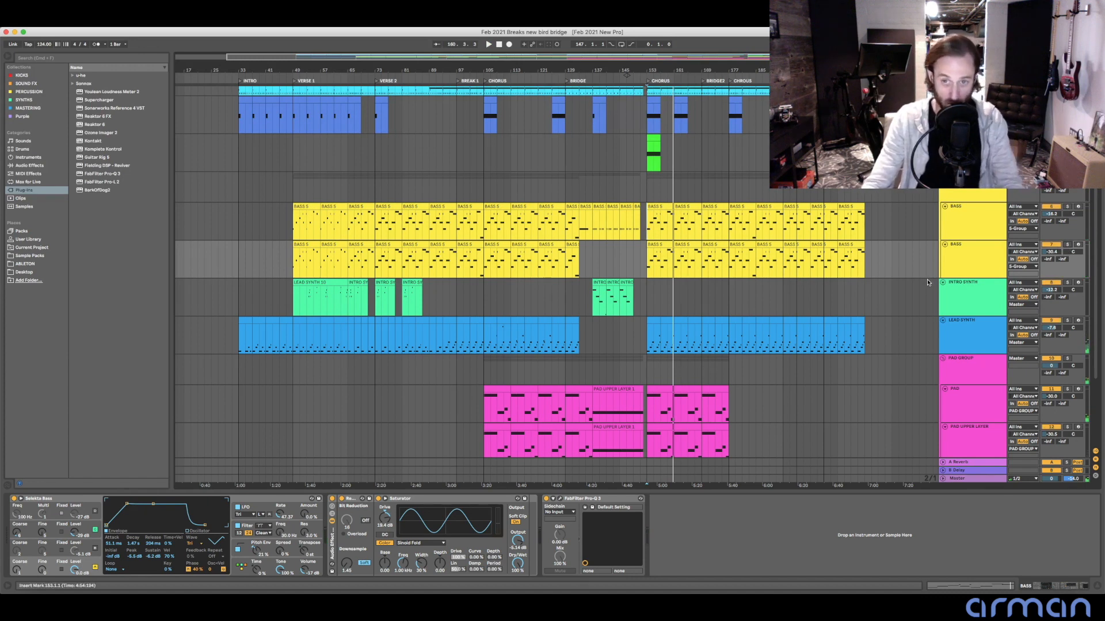
pyautogui.click(971, 260)
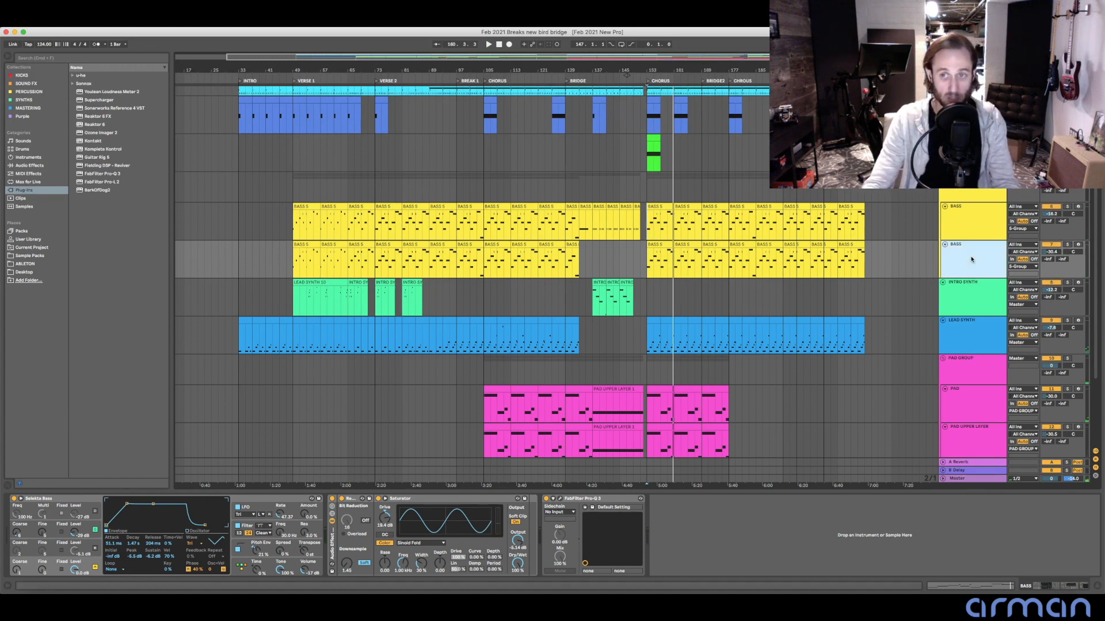
# - Display the INTRO SYNTH track's devices and play its VERSE 1 clip in solo from bar 53
pyautogui.scroll(-1, 978, 268)
pyautogui.click(328, 263)
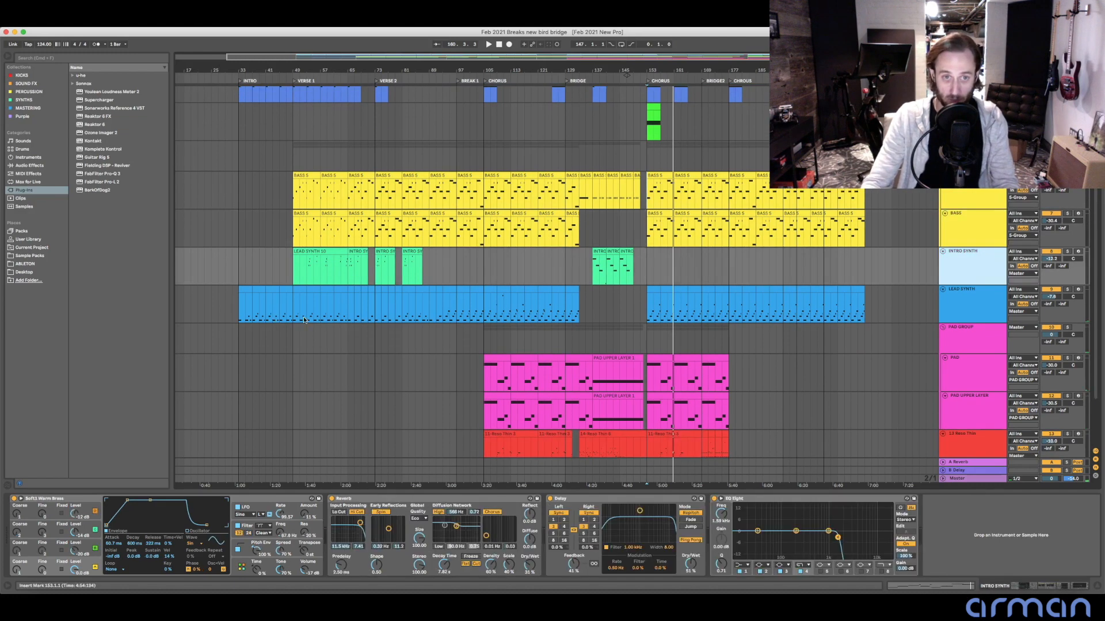
pyautogui.click(308, 262)
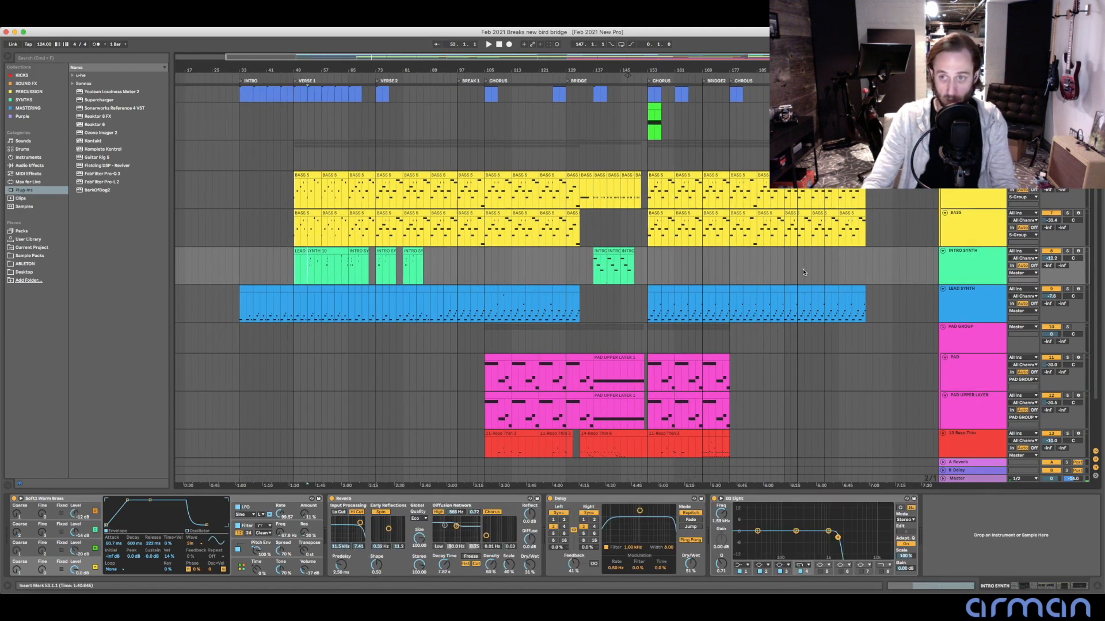
pyautogui.press('space')
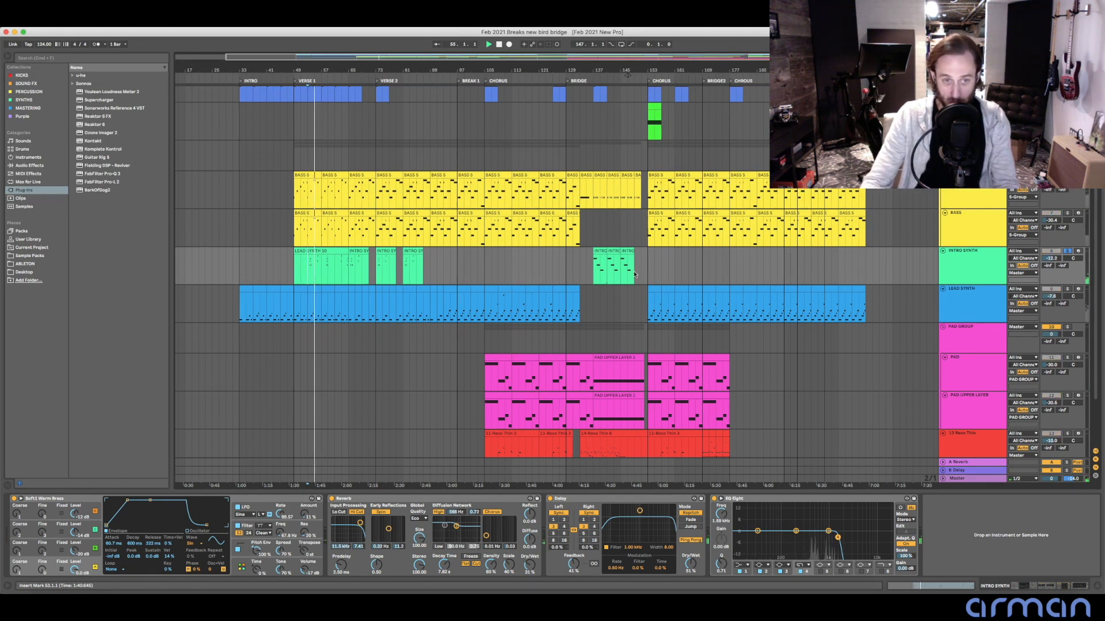
pyautogui.click(352, 268)
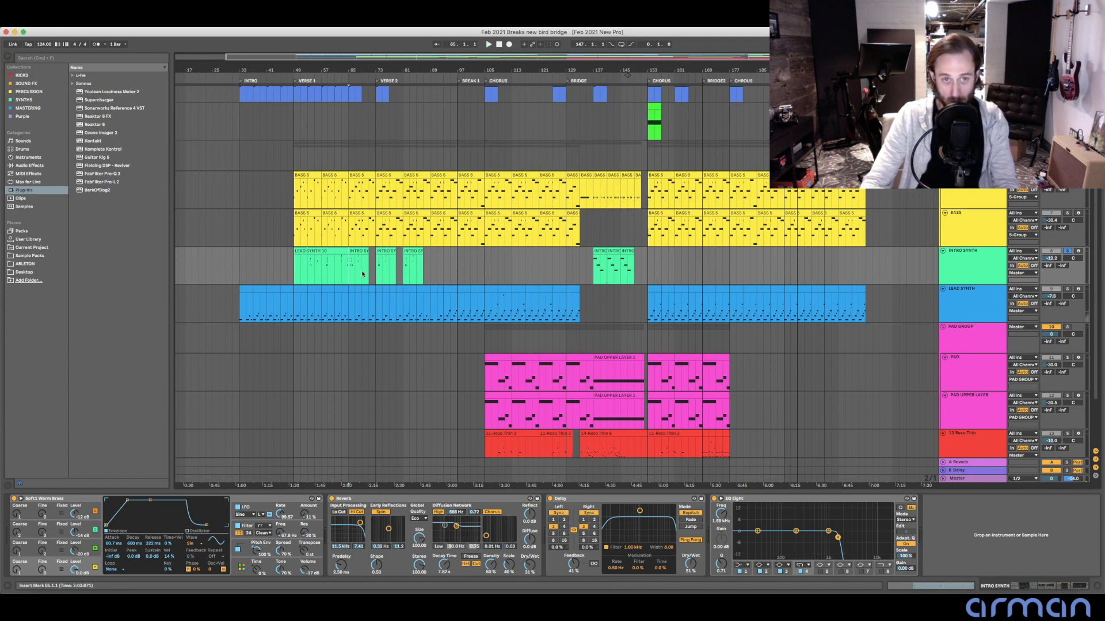
# - Display the LEAD SYNTH track's devices and play it from bar 73, soloed alone and together with INTRO SYNTH
pyautogui.click(985, 313)
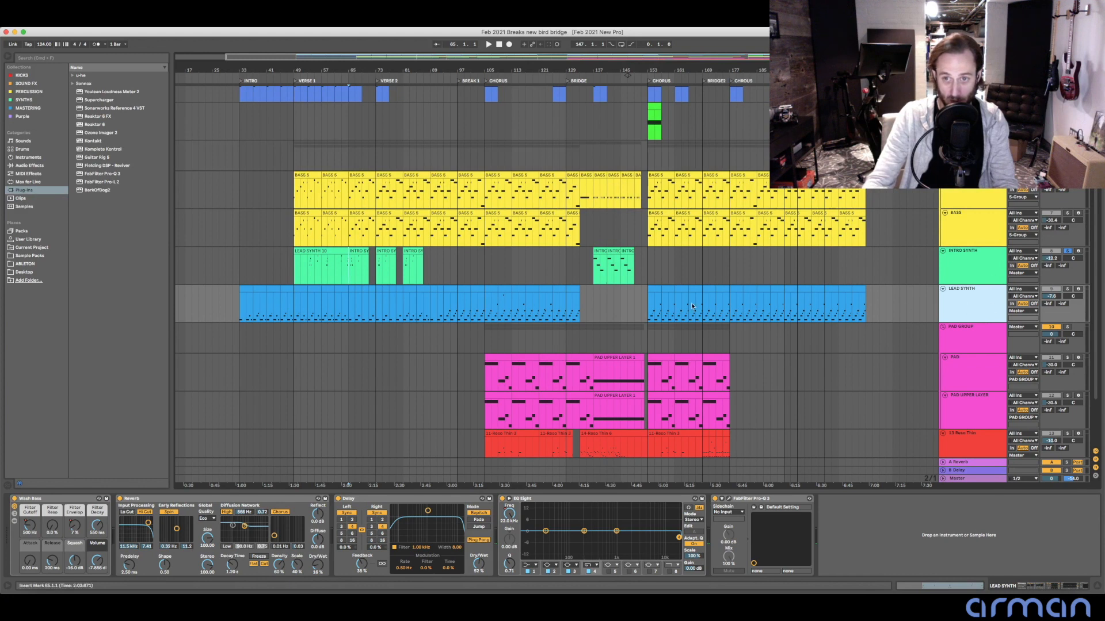
pyautogui.click(377, 305)
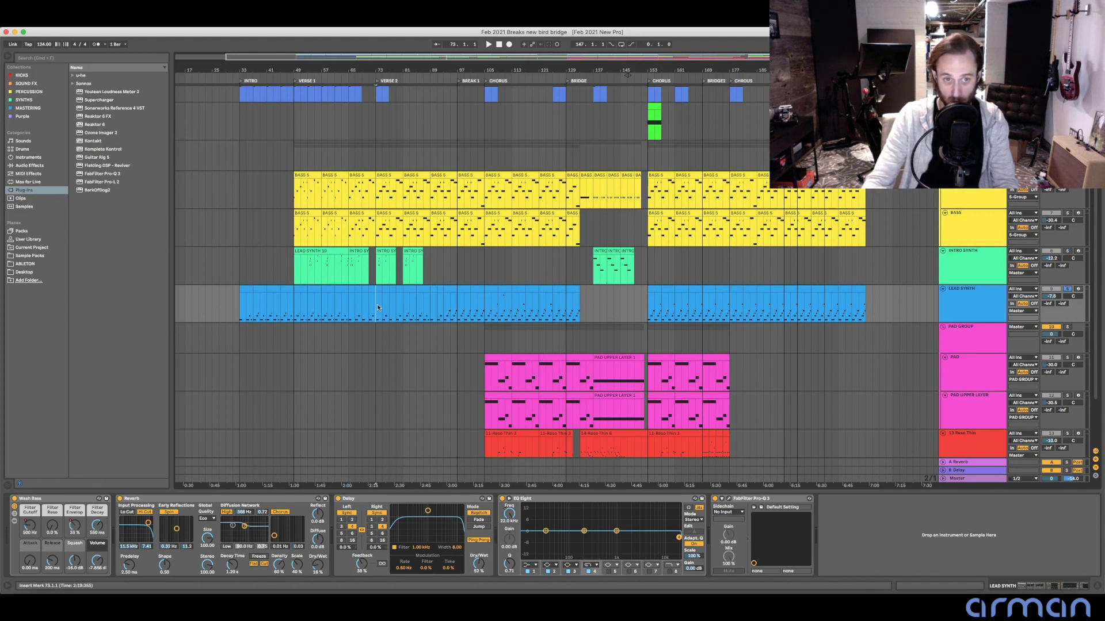
pyautogui.press('space')
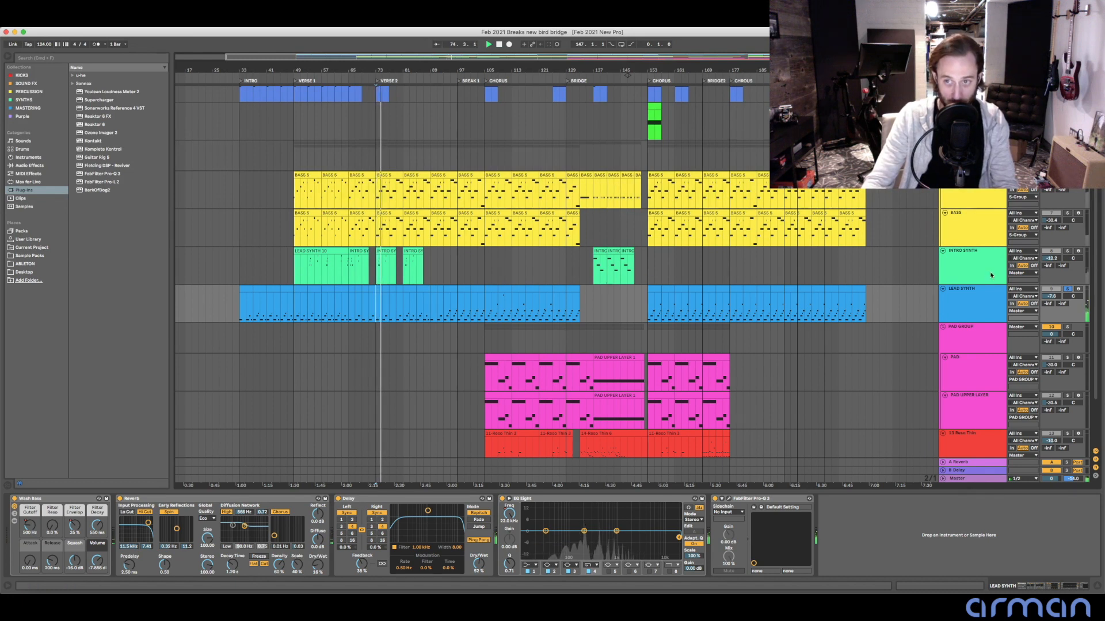
pyautogui.click(1067, 252)
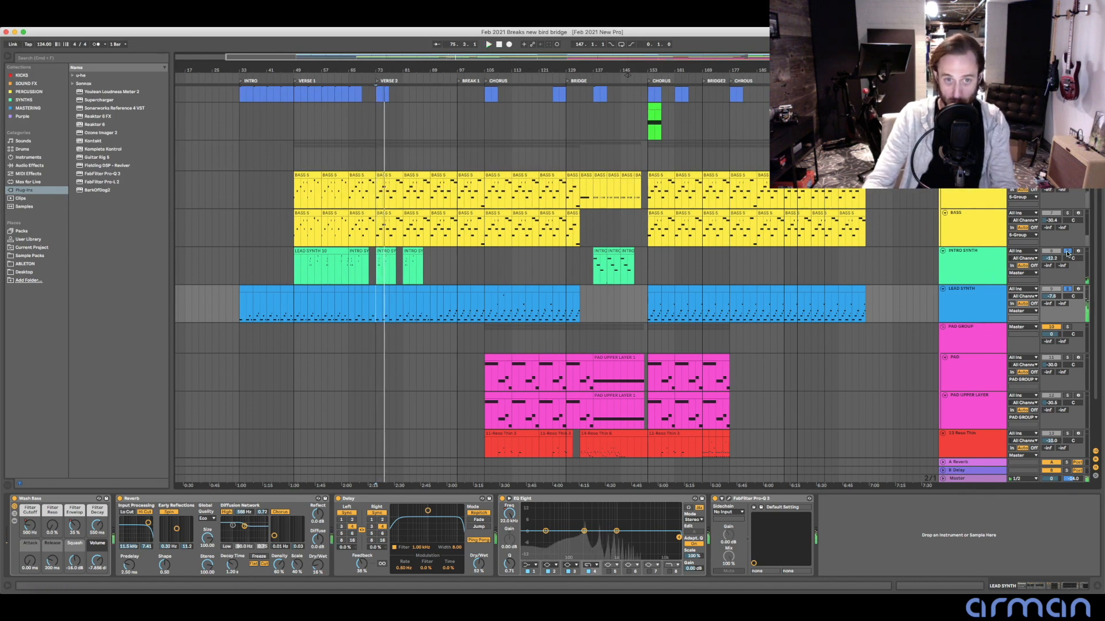
pyautogui.press('space')
pyautogui.press('space')
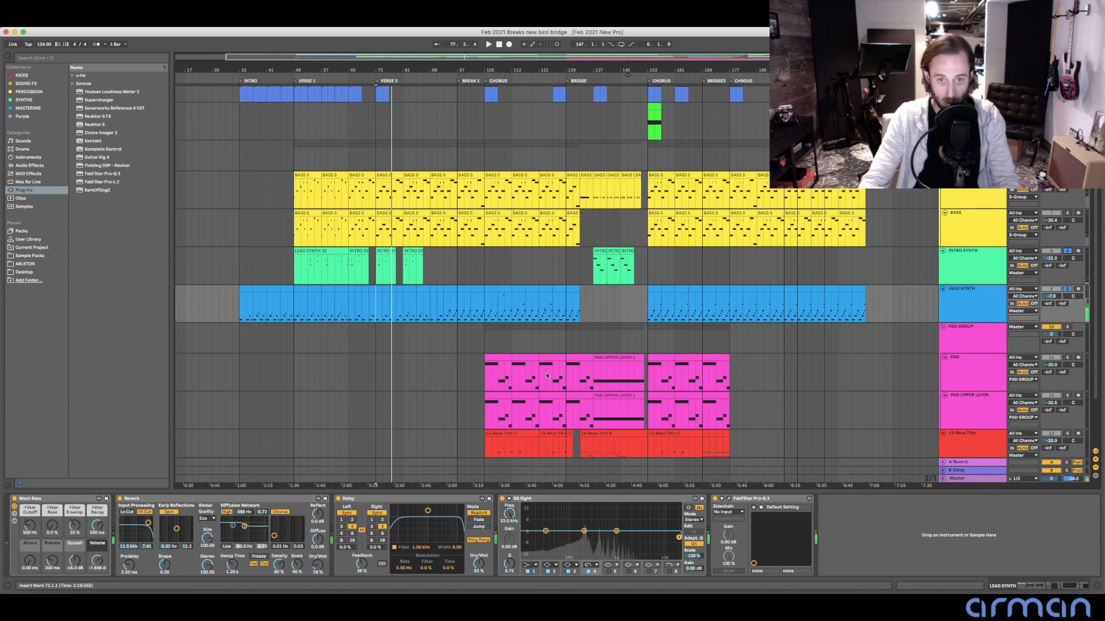
pyautogui.press('space')
# - Display the PAD track's device chain and play its clips in solo from the first CHORUS at bar 105
pyautogui.click(485, 375)
pyautogui.scroll(-3, 950, 313)
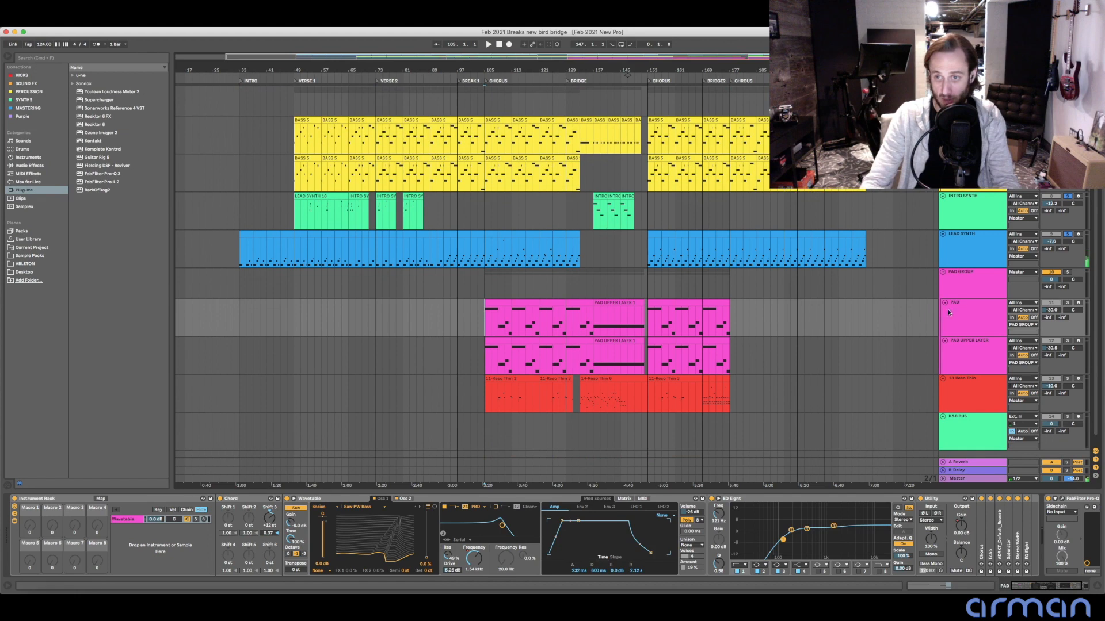
pyautogui.scroll(1, 976, 299)
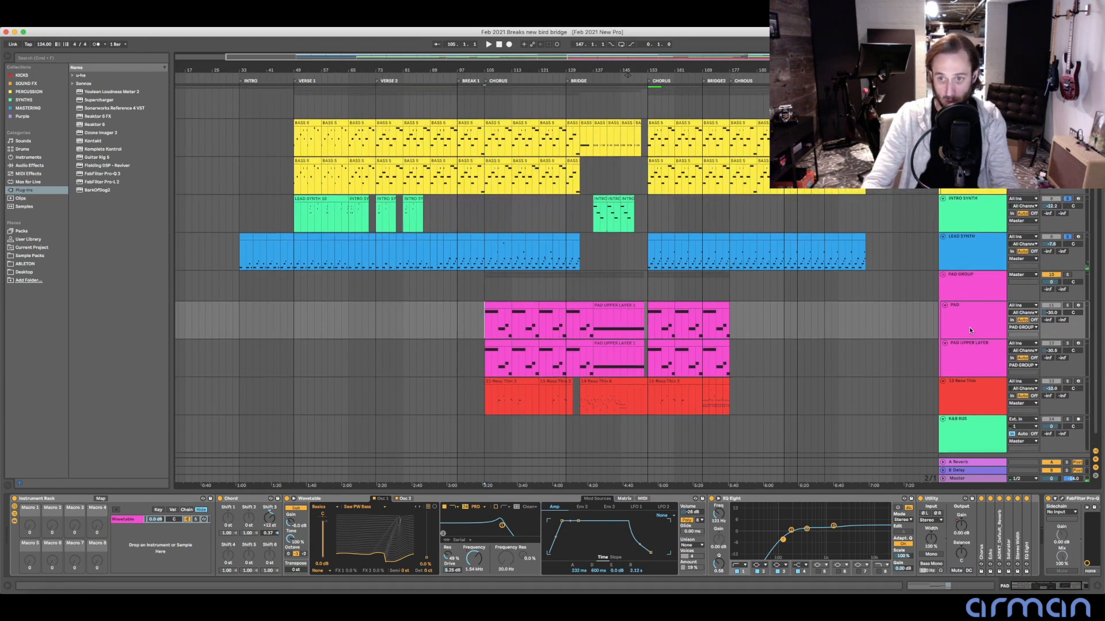
pyautogui.click(970, 329)
pyautogui.click(488, 328)
pyautogui.click(485, 328)
pyautogui.press('s')
pyautogui.press('space')
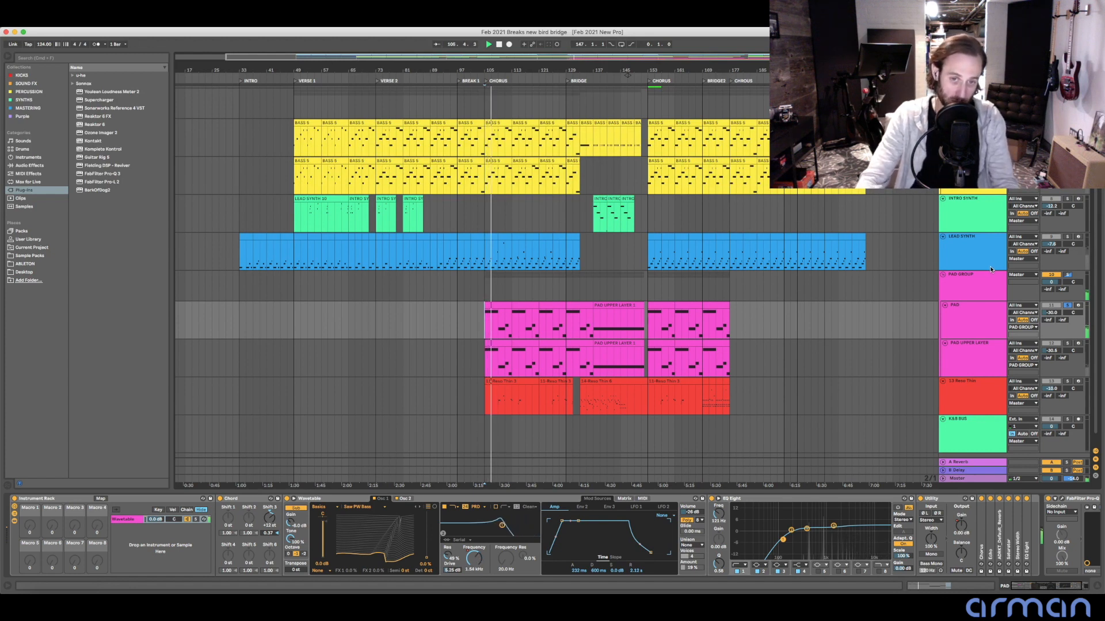
pyautogui.scroll(1, 1001, 327)
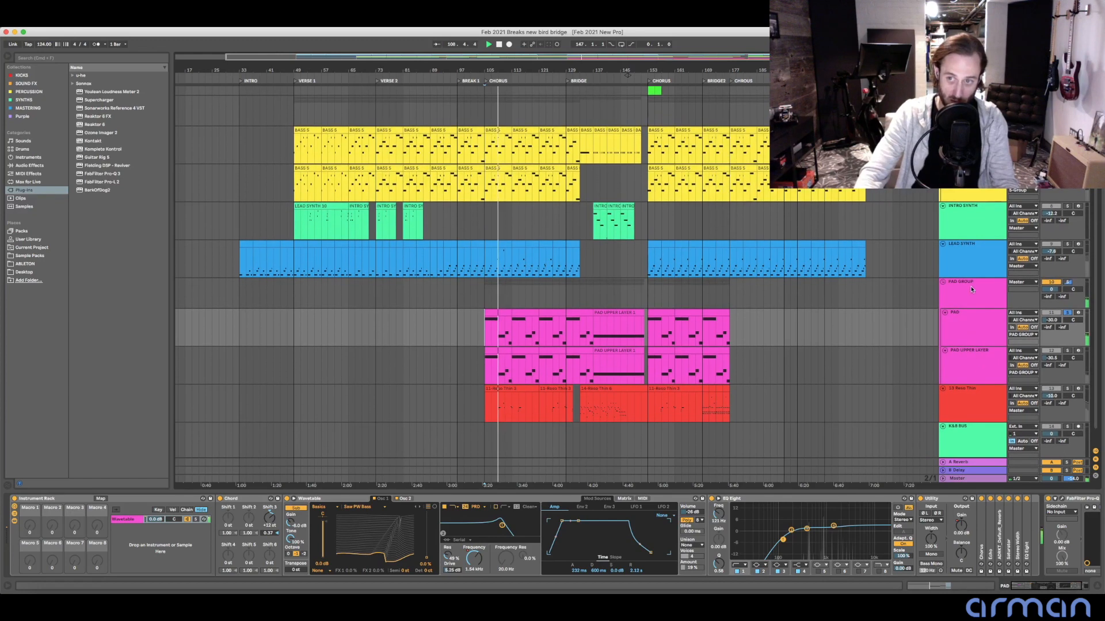
pyautogui.scroll(1, 999, 364)
pyautogui.scroll(-1, 974, 362)
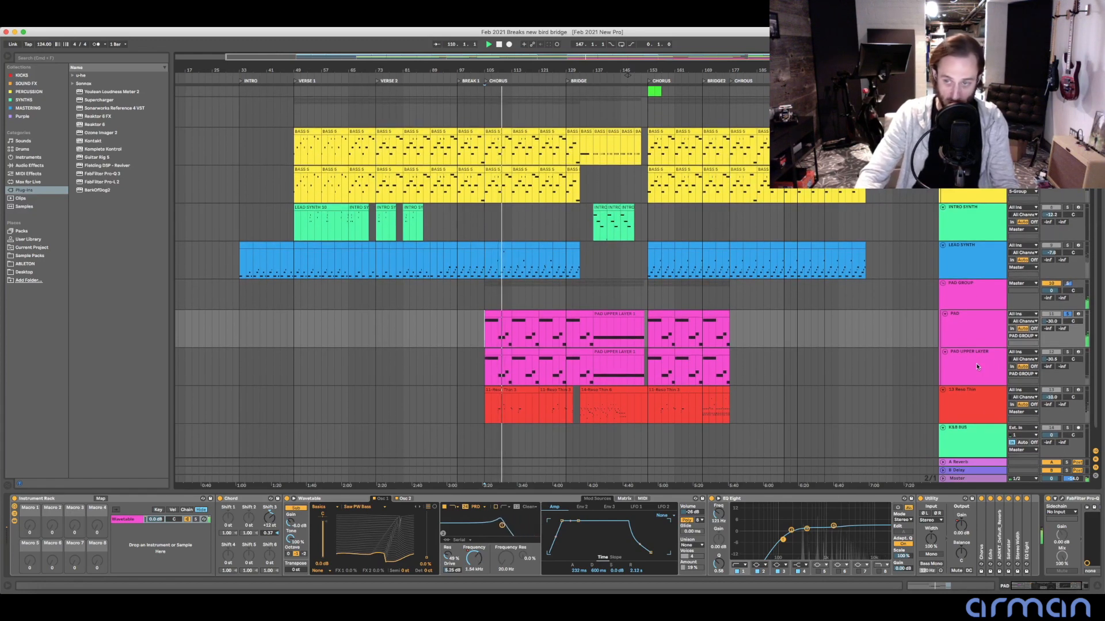
# - Compare the devices of PAD and PAD UPPER LAYER, and solo PAD UPPER LAYER alone
pyautogui.click(975, 364)
pyautogui.click(880, 329)
pyautogui.click(974, 331)
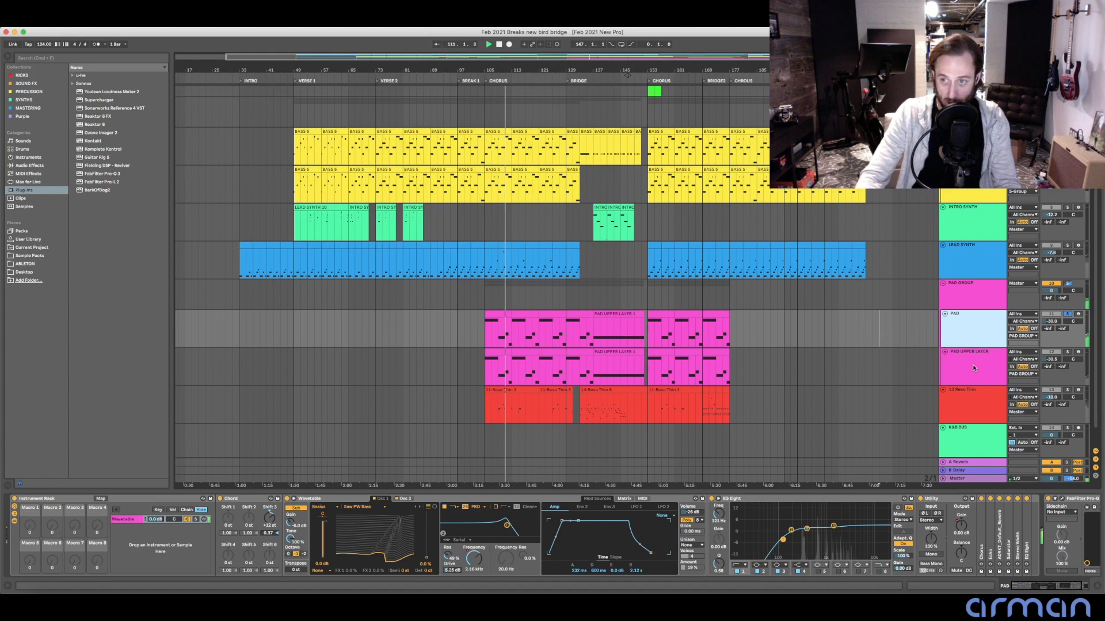
pyautogui.click(974, 371)
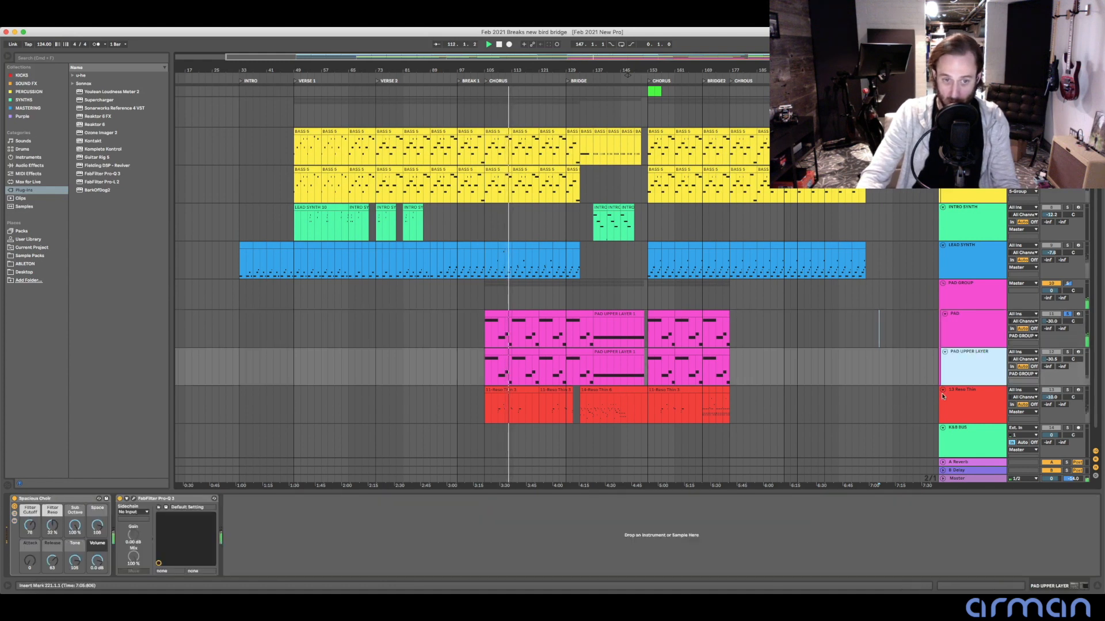
pyautogui.click(1068, 353)
pyautogui.press('space')
pyautogui.press('space')
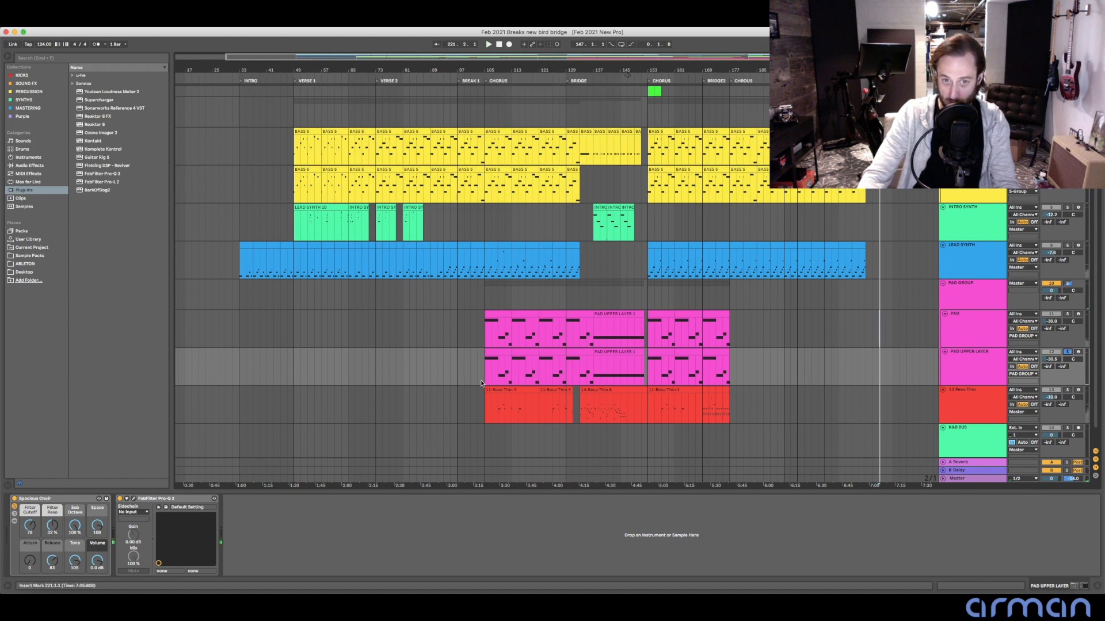
# - Play PAD UPPER LAYER within the first CHORUS in solo, and add PAD to the solo to hear both layers
pyautogui.click(485, 374)
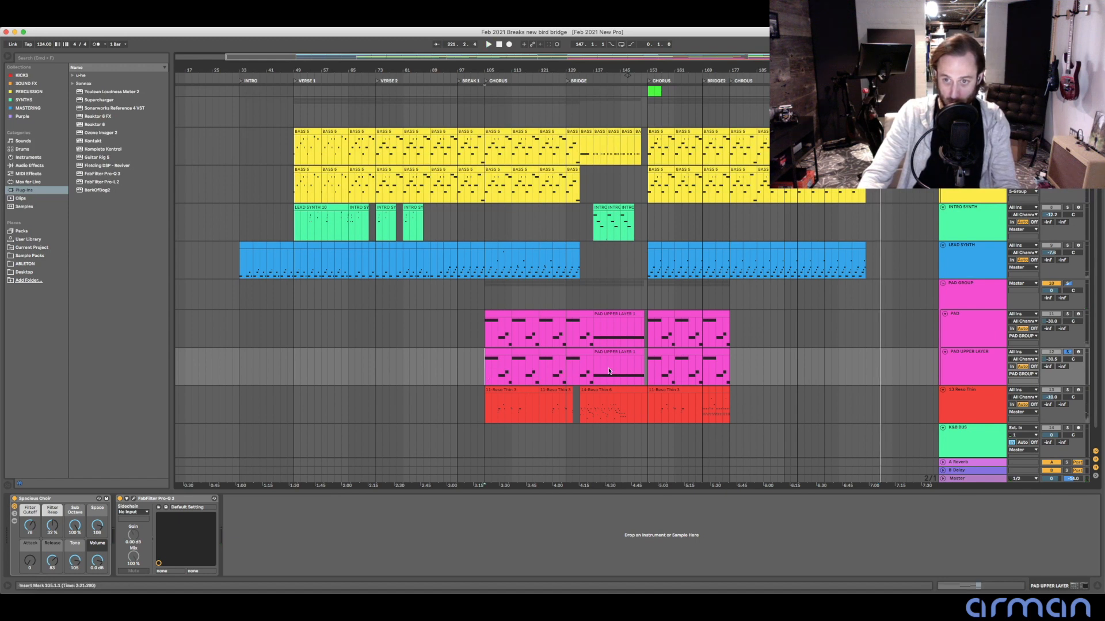
pyautogui.press('space')
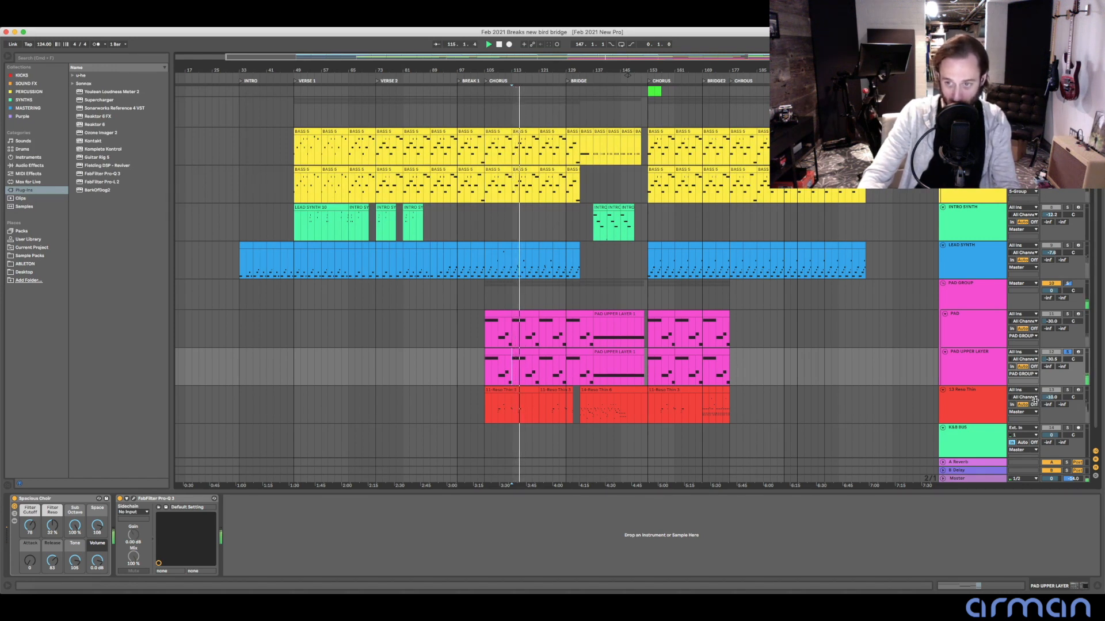
pyautogui.click(1067, 314)
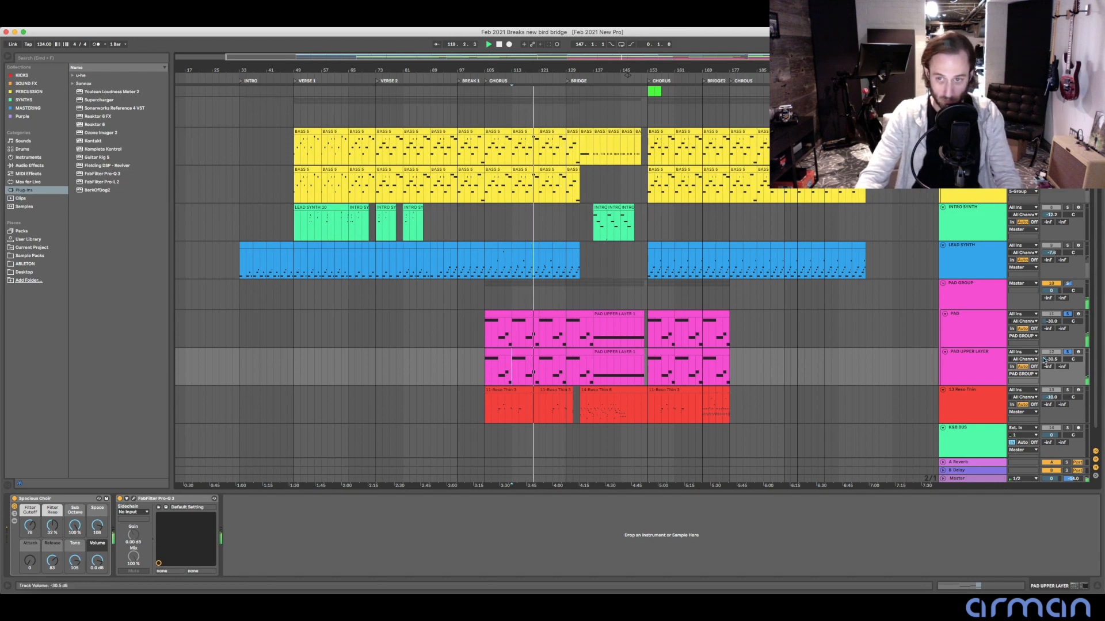
pyautogui.scroll(-1, 985, 369)
pyautogui.press('space')
# - Display the Reso Thin track's devices and play it from bar 109, in solo and with the full mix
pyautogui.click(989, 374)
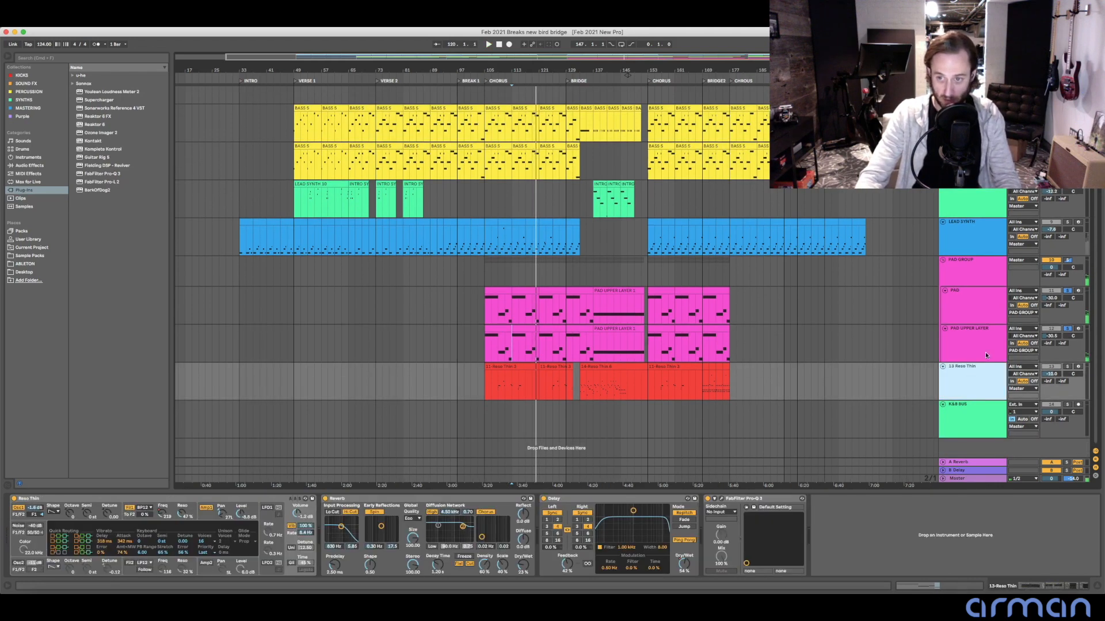
pyautogui.click(1049, 369)
pyautogui.click(1068, 367)
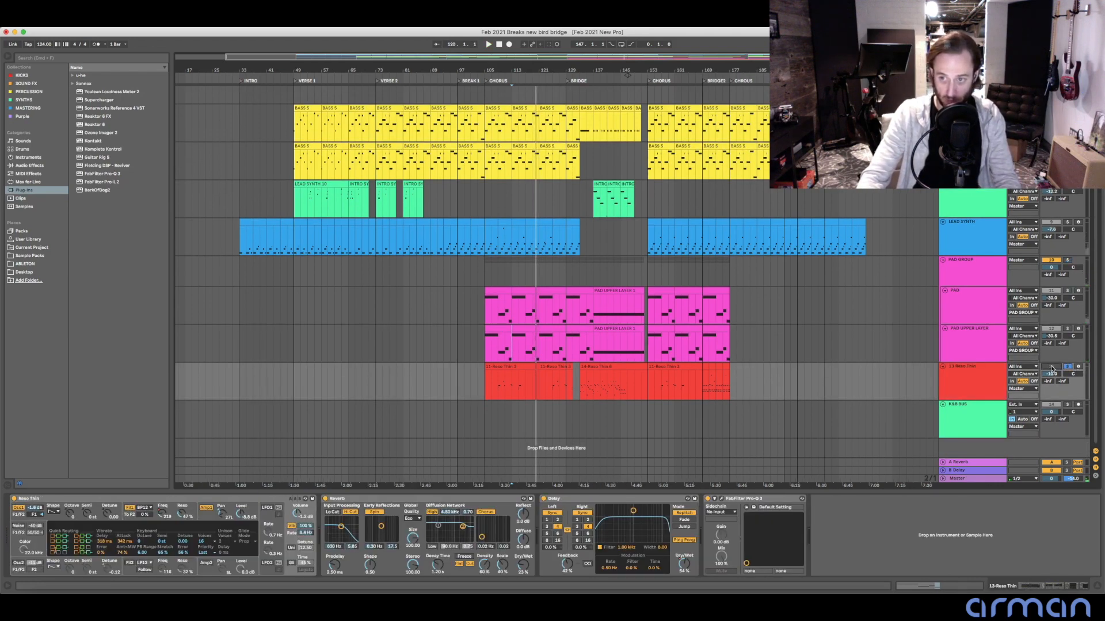
pyautogui.click(580, 384)
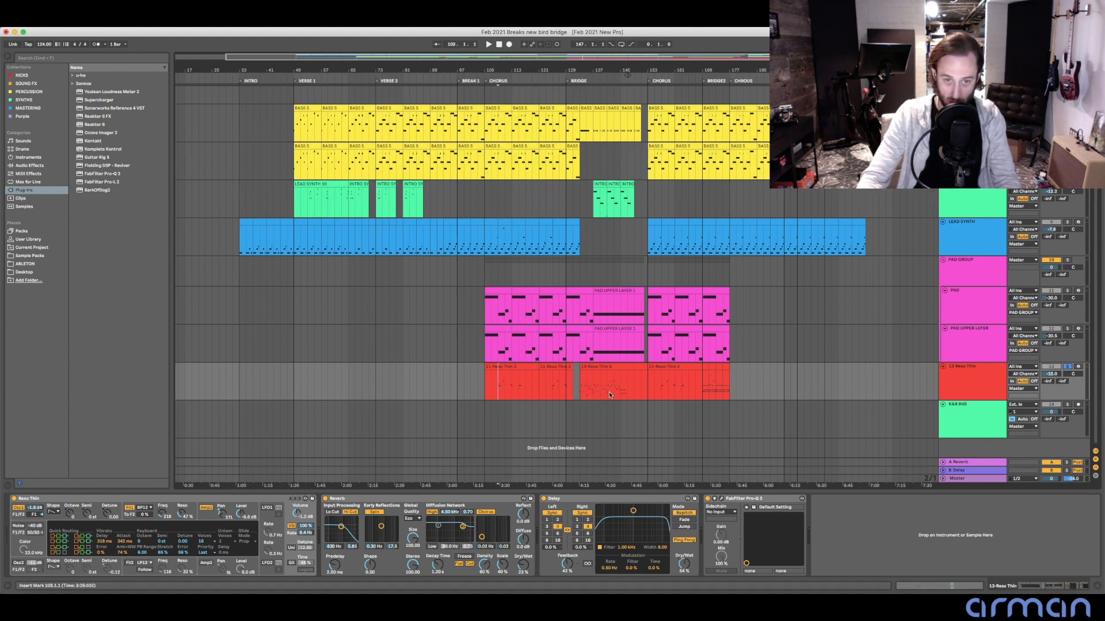
pyautogui.press('space')
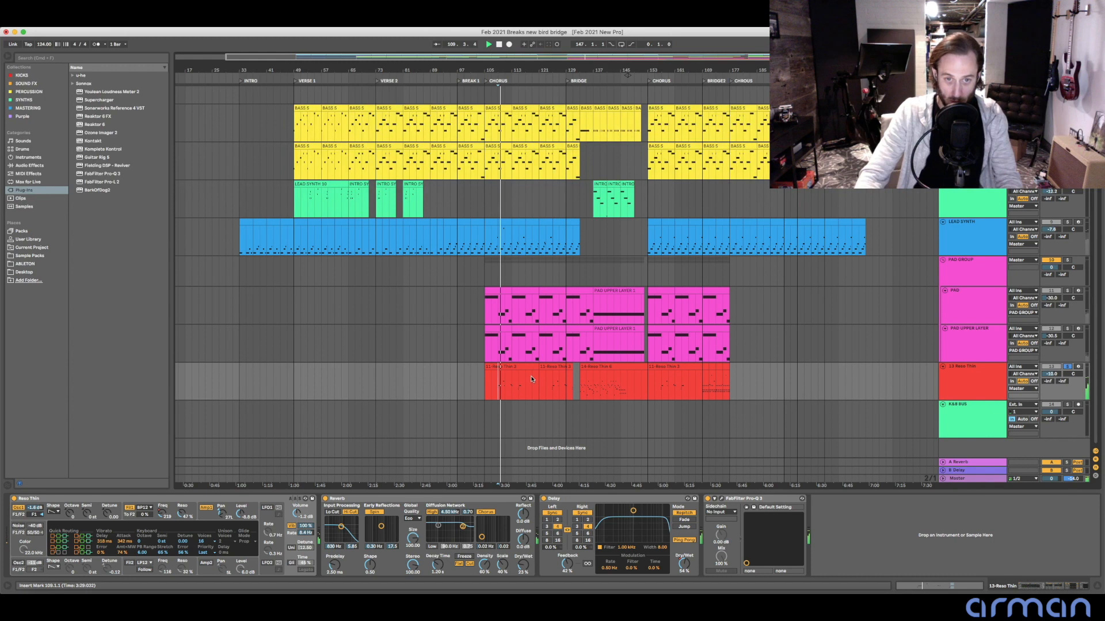
pyautogui.click(499, 382)
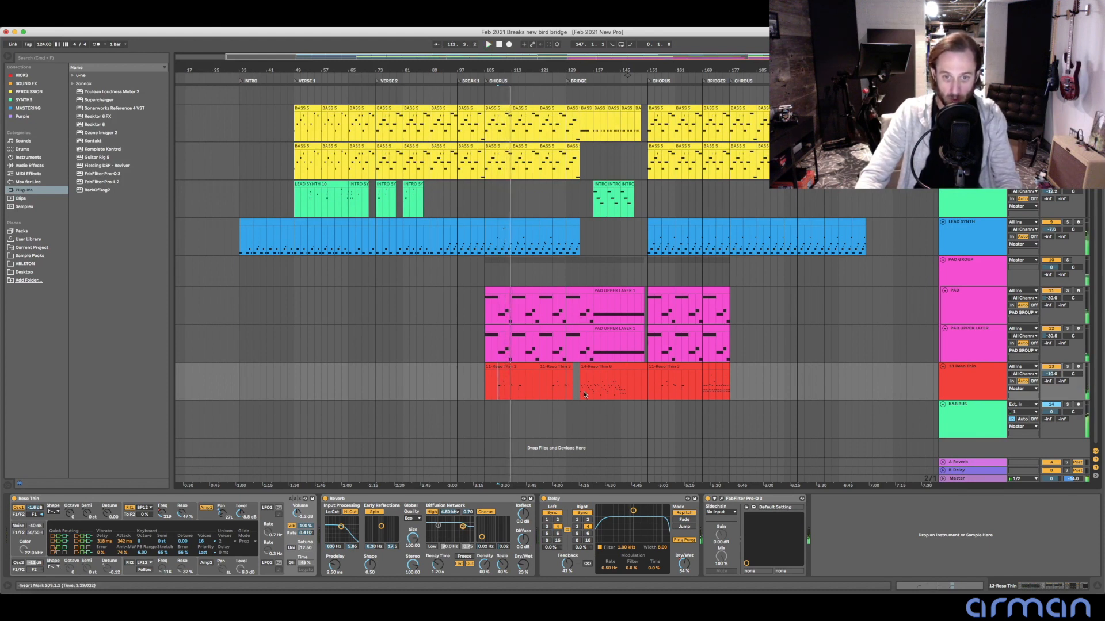
pyautogui.hscroll(-1, 565, 379)
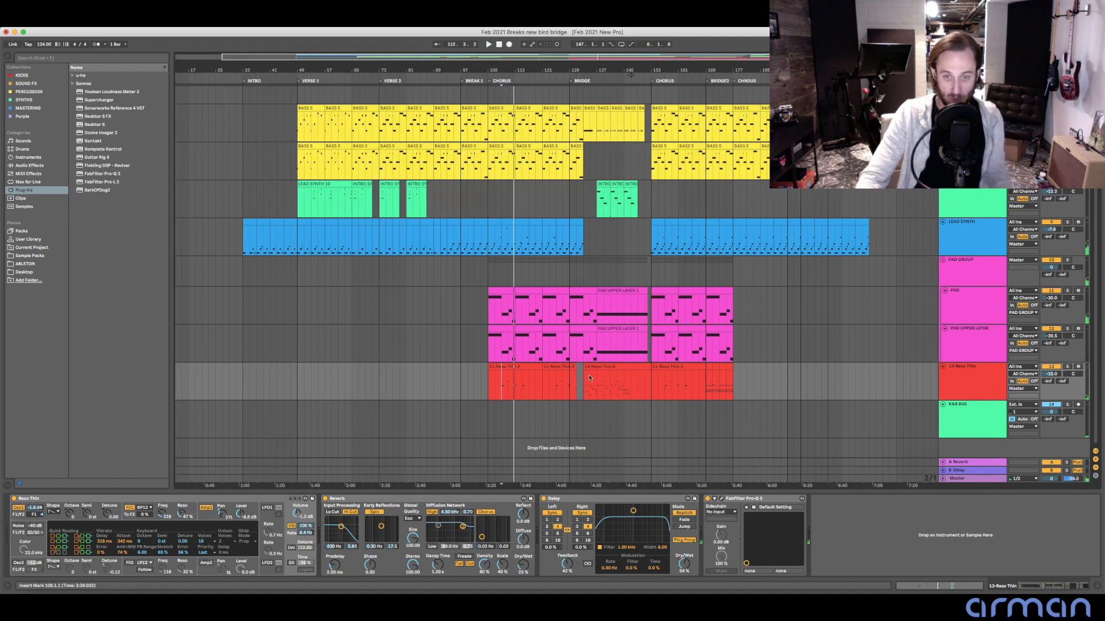
# - Examine the Reso Thin clip starting at bar 133 and play the BRIDGE passage with all tracks from bar 129
pyautogui.click(614, 367)
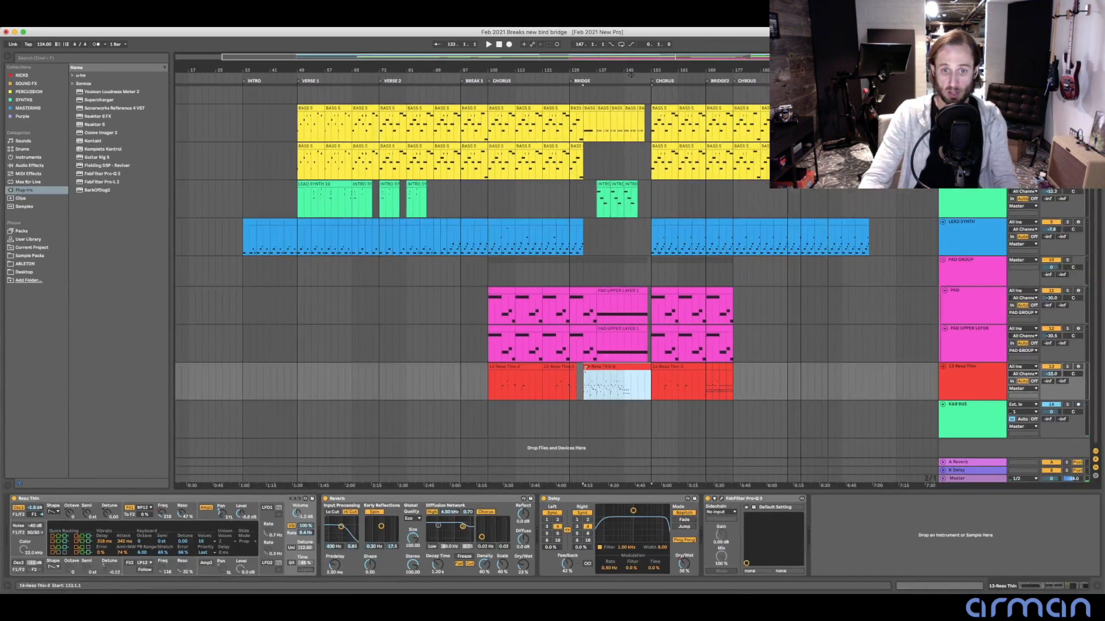
pyautogui.click(576, 382)
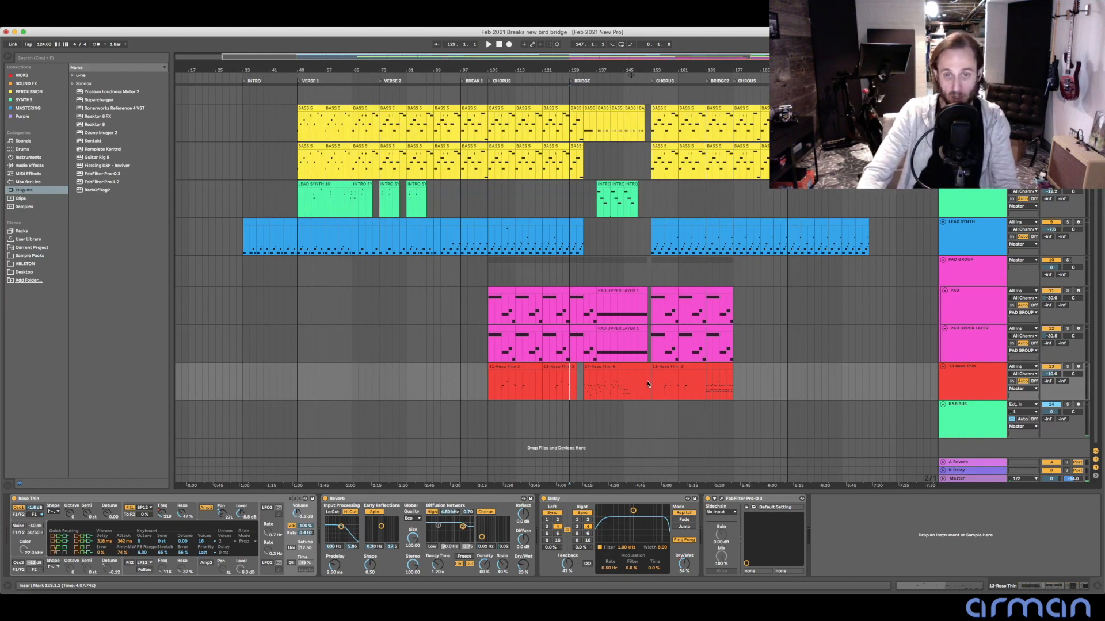
pyautogui.click(583, 381)
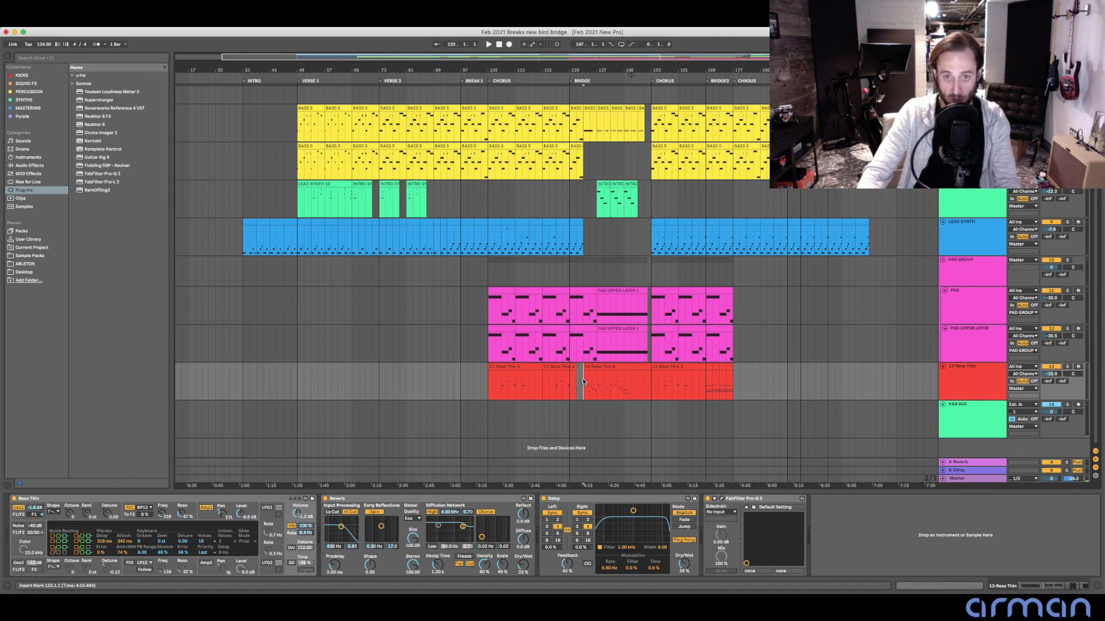
pyautogui.click(628, 368)
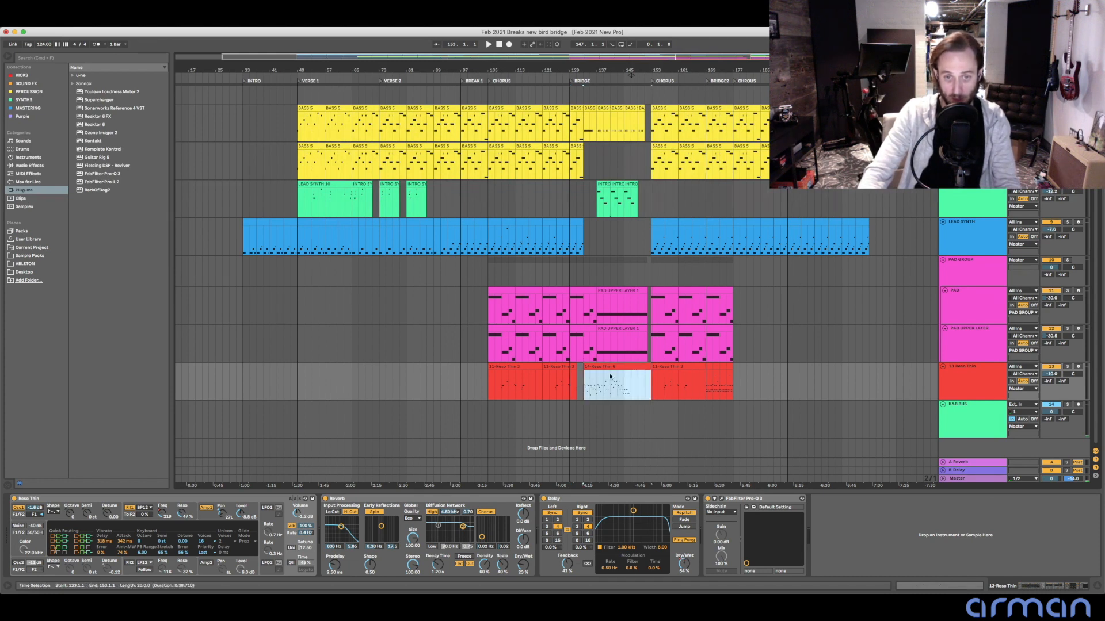
pyautogui.click(581, 382)
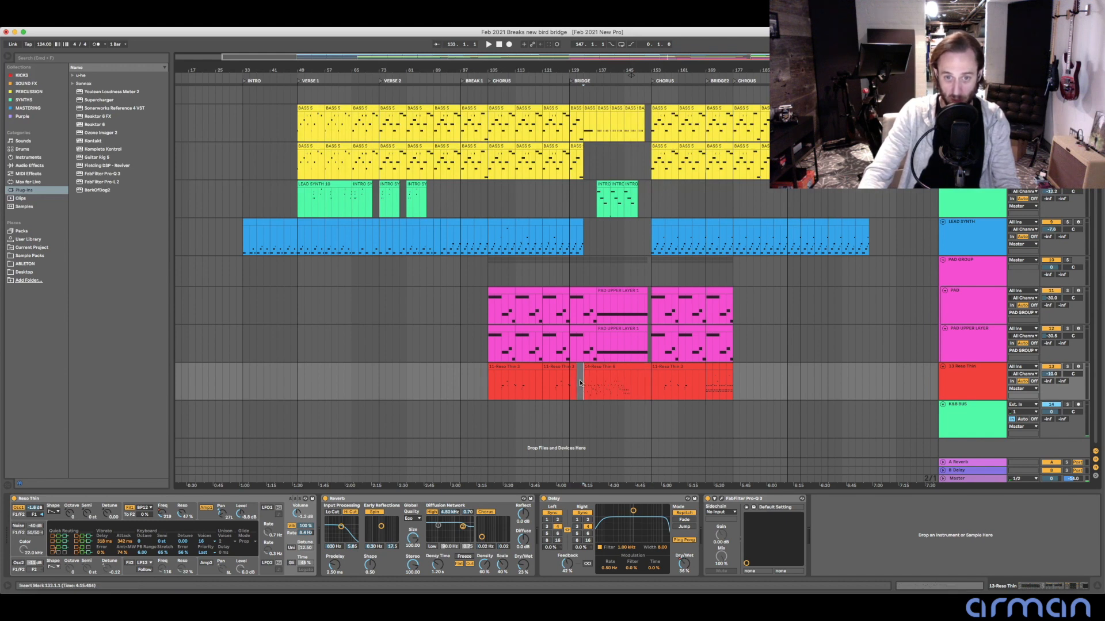
pyautogui.press('space')
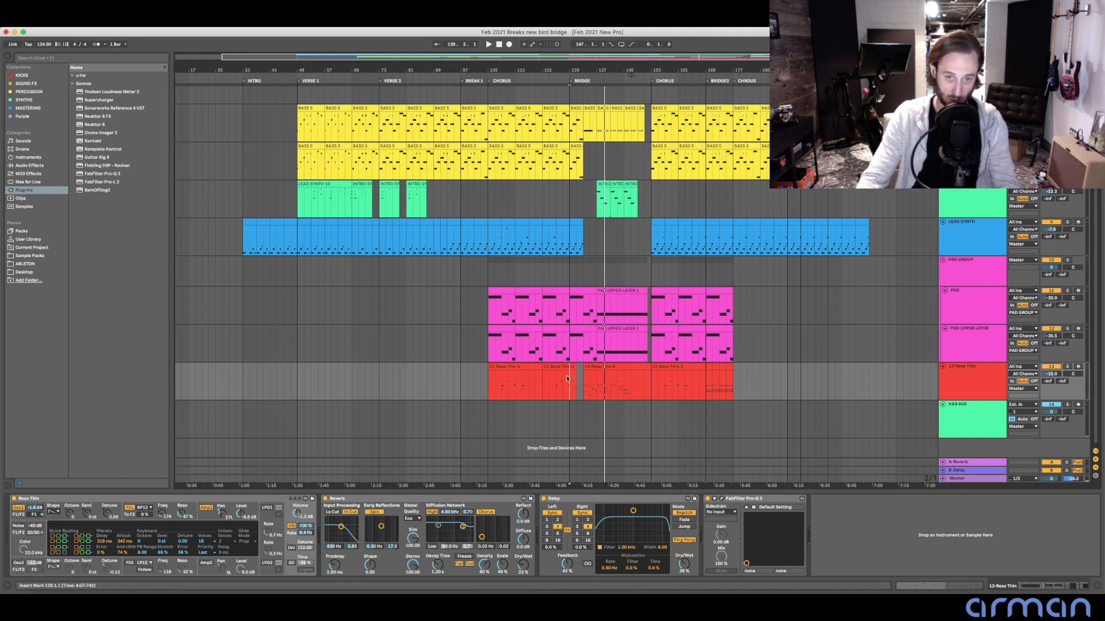
pyautogui.press('space')
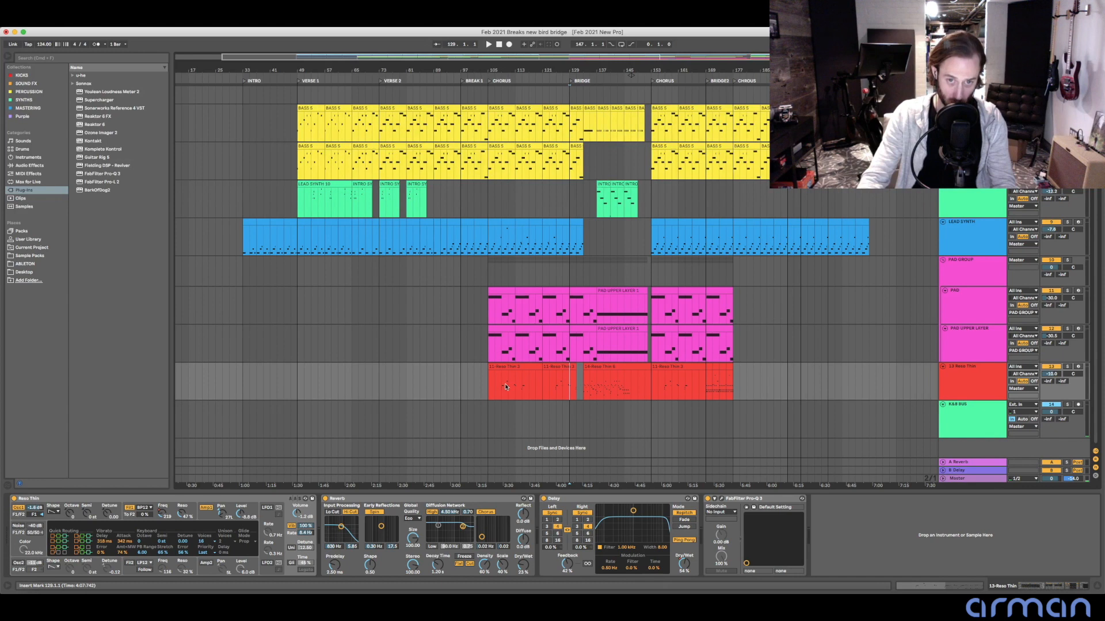
# - Replay the Reso Thin part with the full mix from bar 109 and return to its BRIDGE clip at bar 133
pyautogui.click(502, 380)
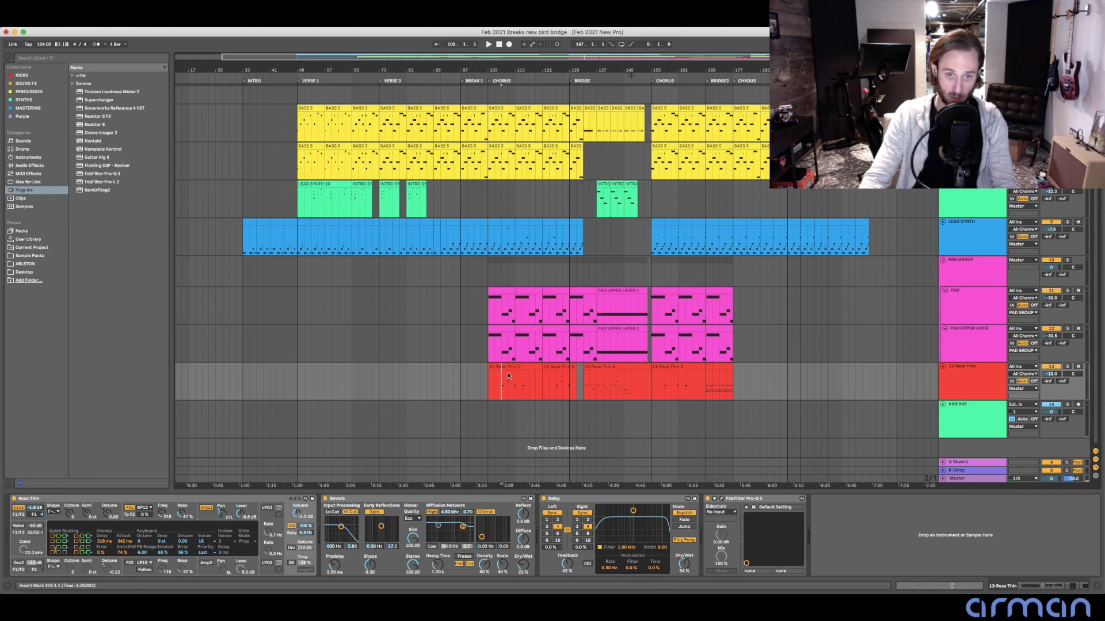
pyautogui.press('space')
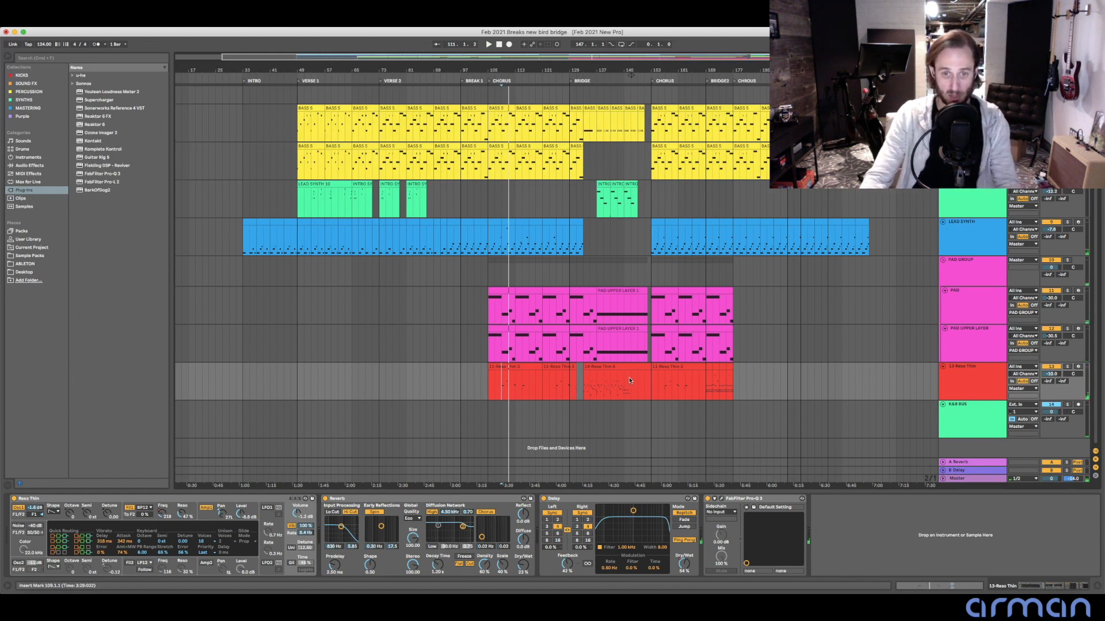
pyautogui.click(583, 379)
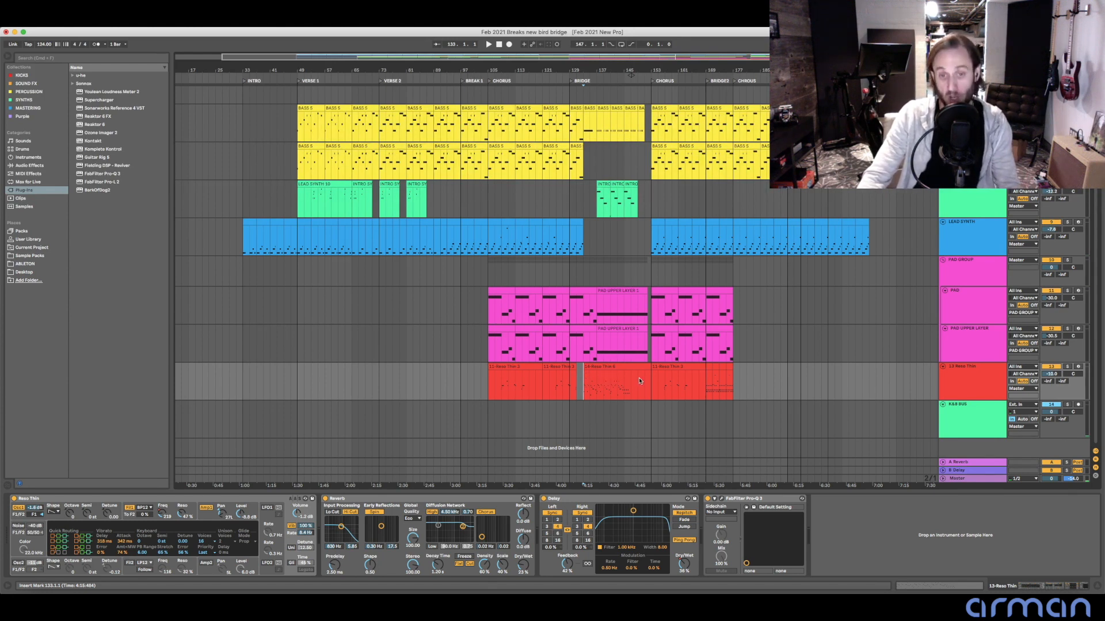
pyautogui.scroll(5, 695, 374)
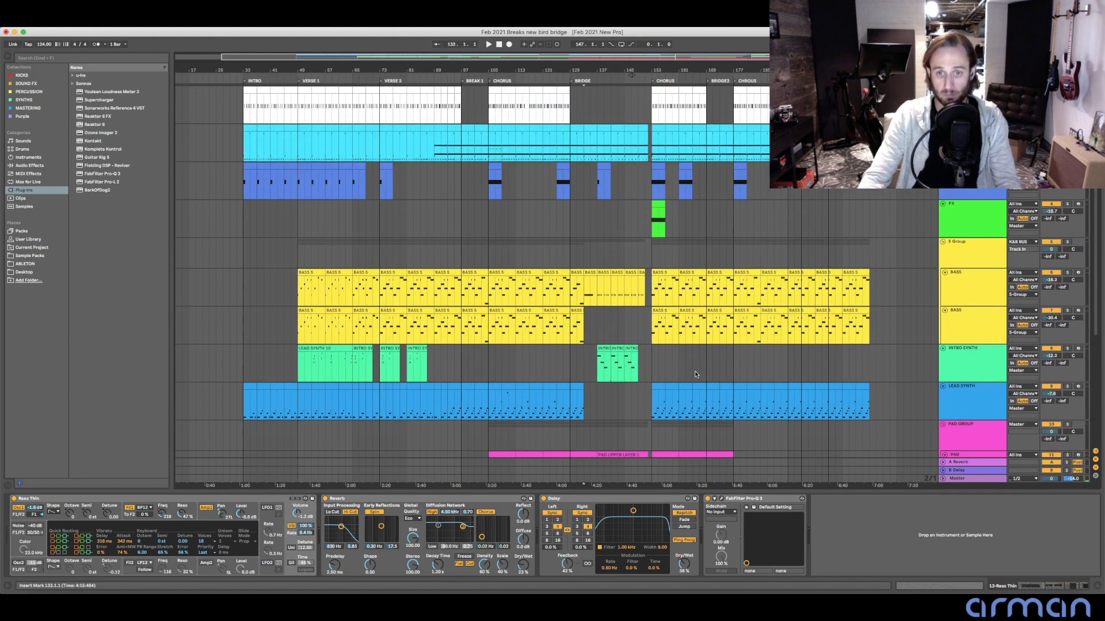
pyautogui.scroll(-5, 695, 375)
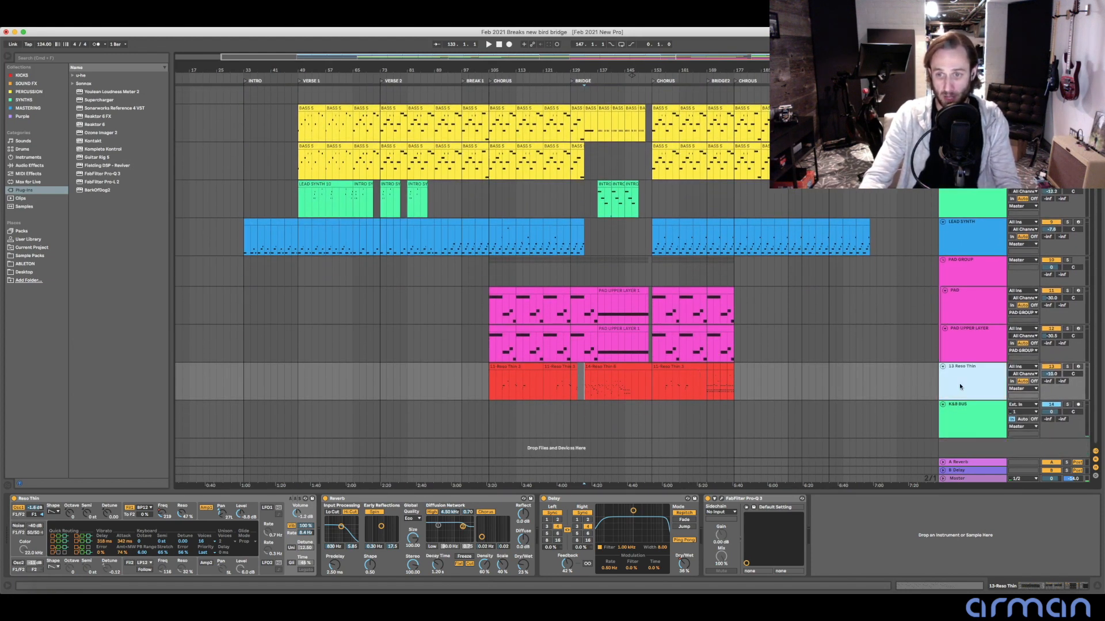
pyautogui.scroll(5, 937, 364)
pyautogui.scroll(-5, 938, 219)
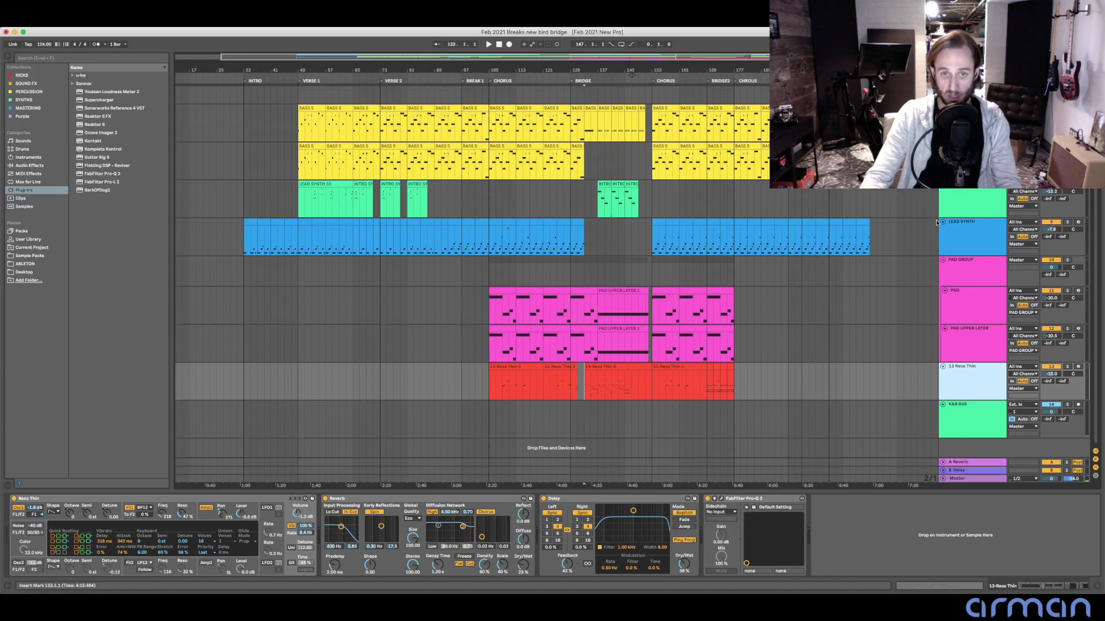
# - Display the K&B BUS track's devices and check the KICK and S-Group tracks that feed it
pyautogui.scroll(-1, 958, 254)
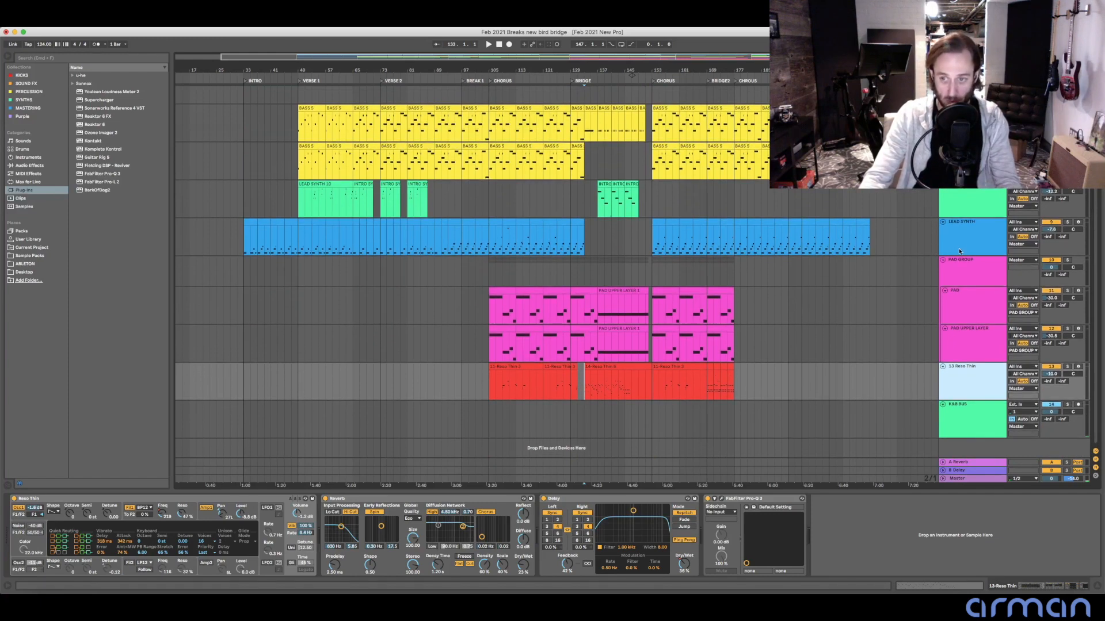
pyautogui.click(927, 369)
pyautogui.hscroll(-1, 944, 403)
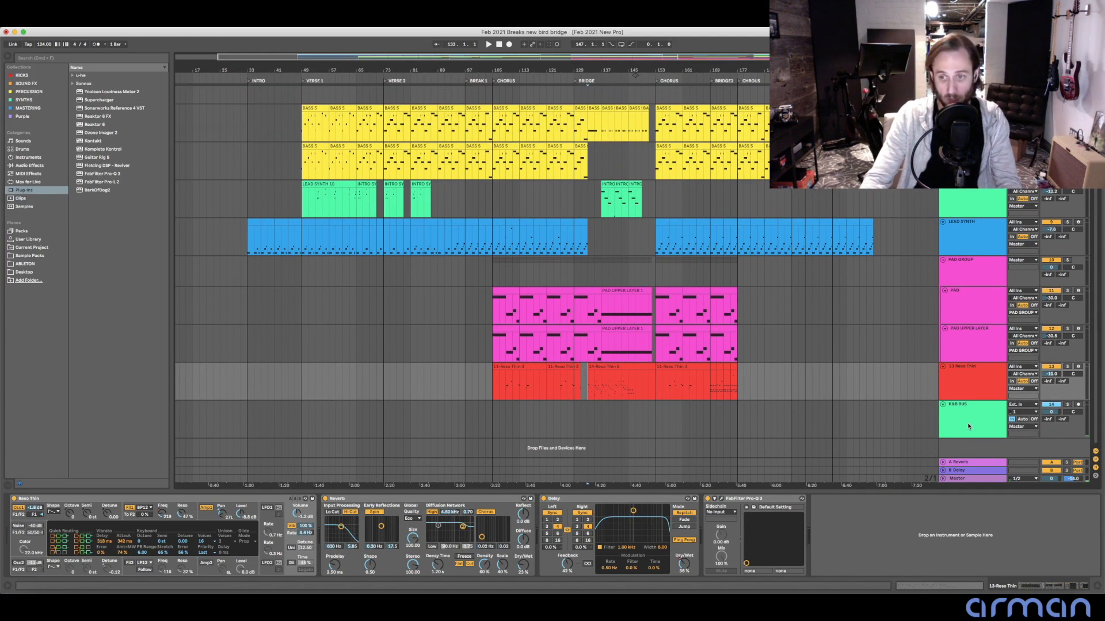
pyautogui.click(968, 427)
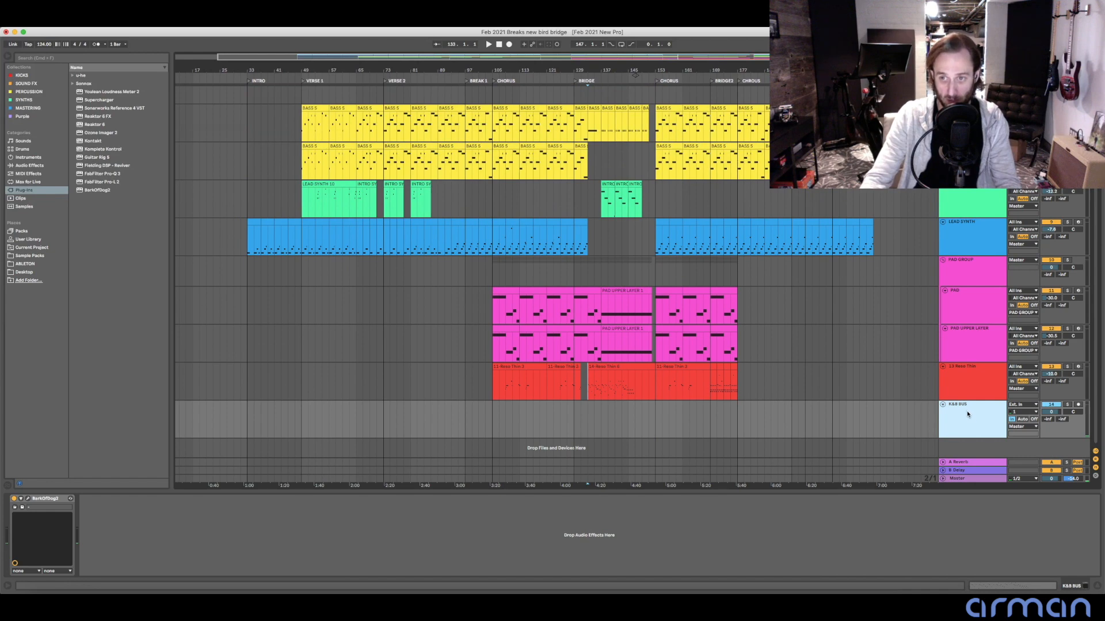
pyautogui.scroll(6, 973, 414)
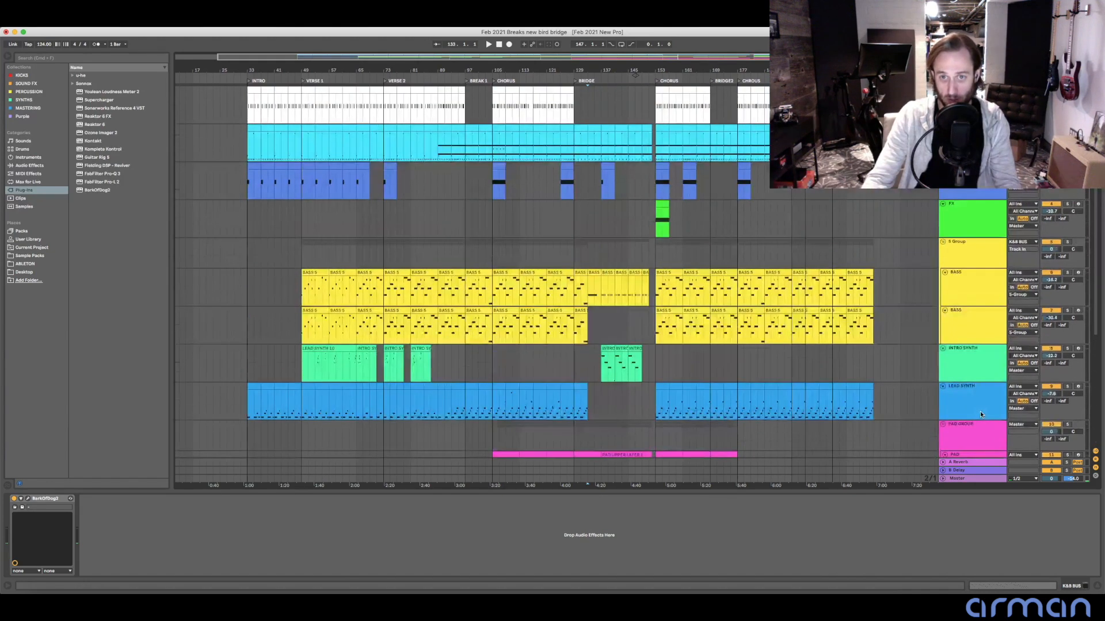
pyautogui.click(969, 101)
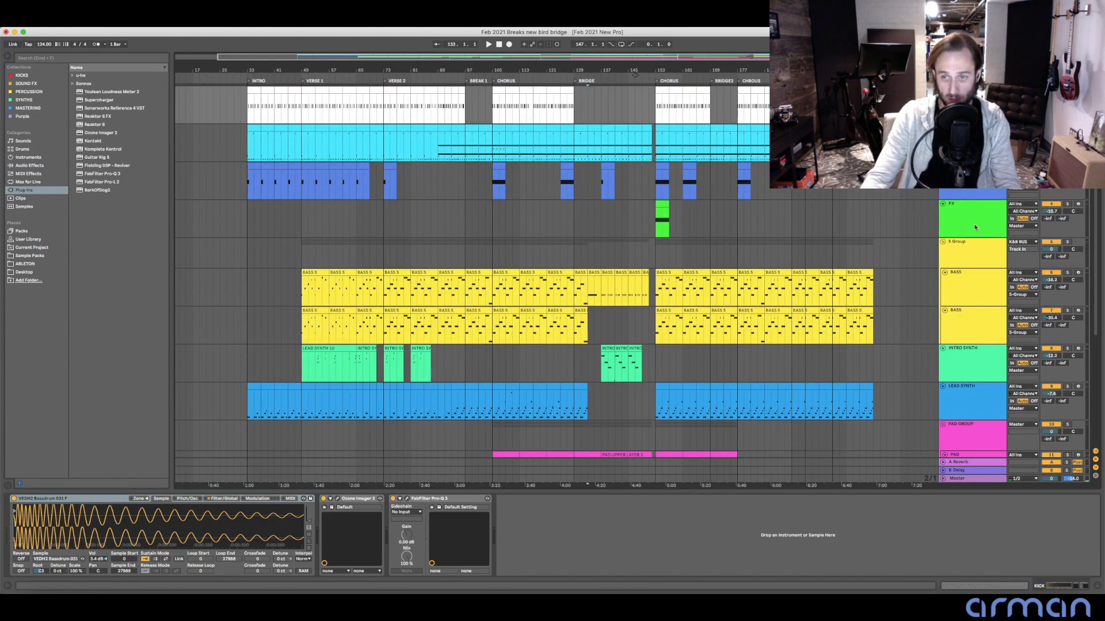
pyautogui.click(971, 253)
pyautogui.scroll(-5, 975, 294)
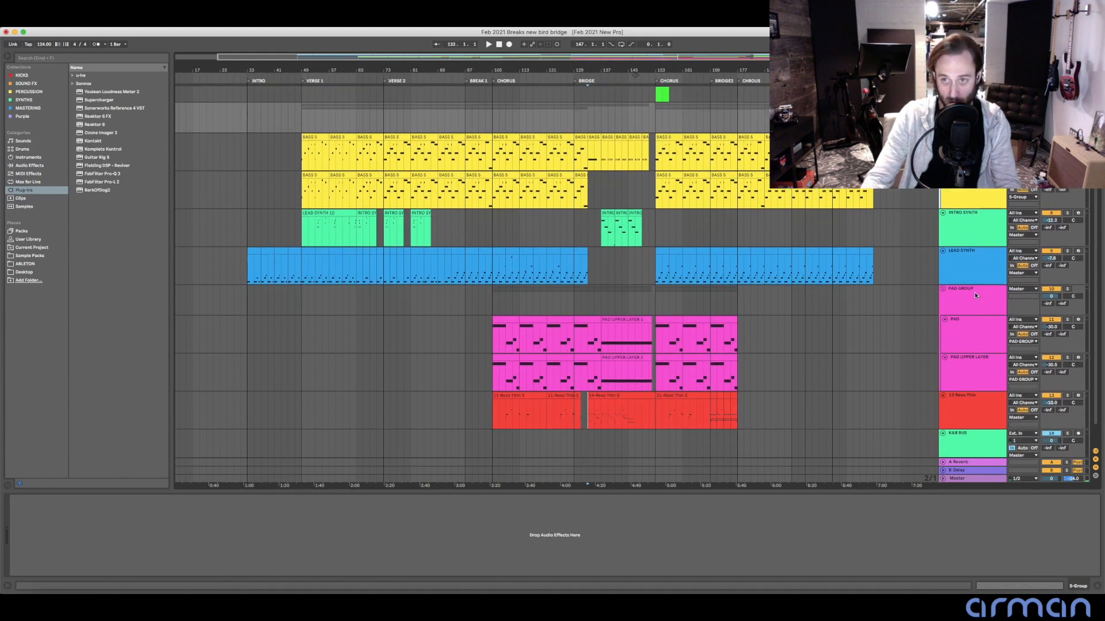
pyautogui.scroll(-1, 975, 292)
pyautogui.click(978, 422)
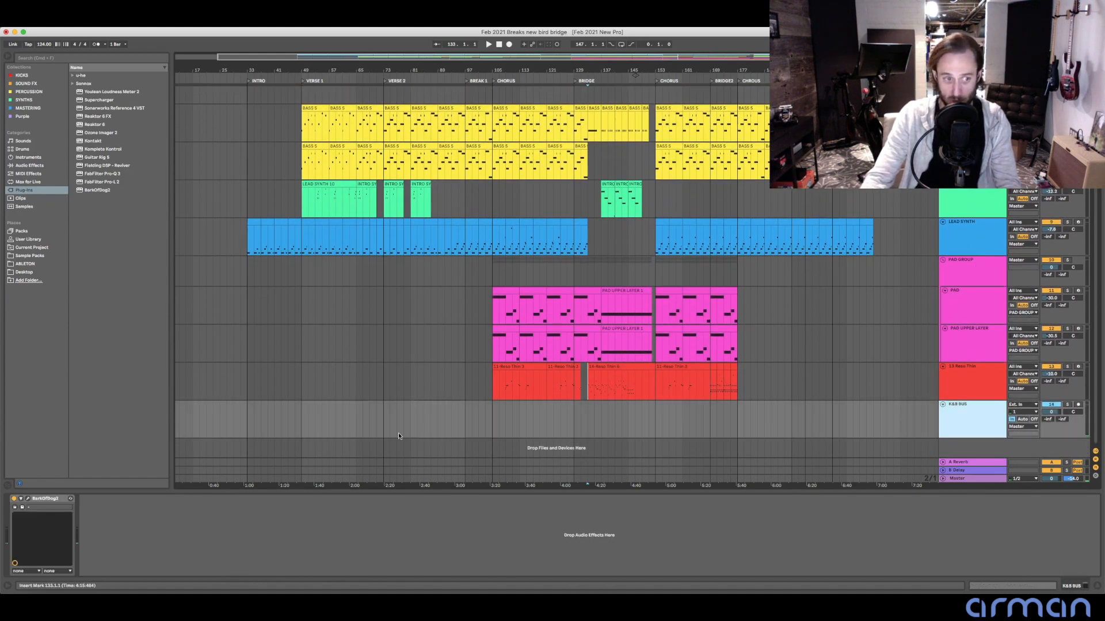
# - Show the BarkOfDog2 plug-in window of the K&B BUS track and play the bus in solo from bar 133
pyautogui.click(27, 500)
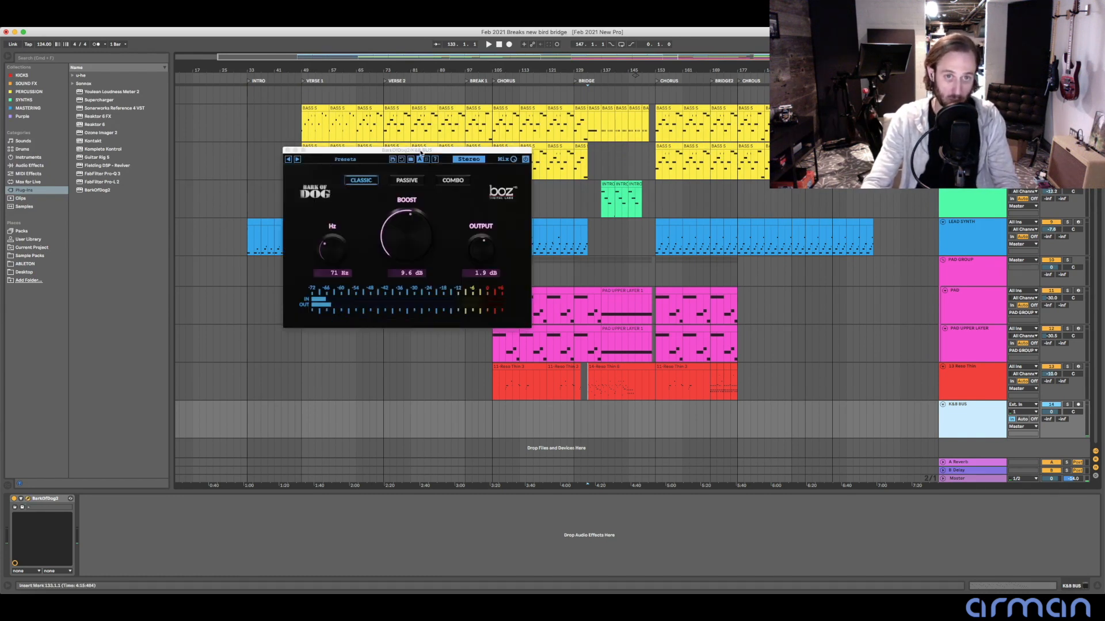
pyautogui.moveTo(421, 151); pyautogui.dragTo(463, 187)
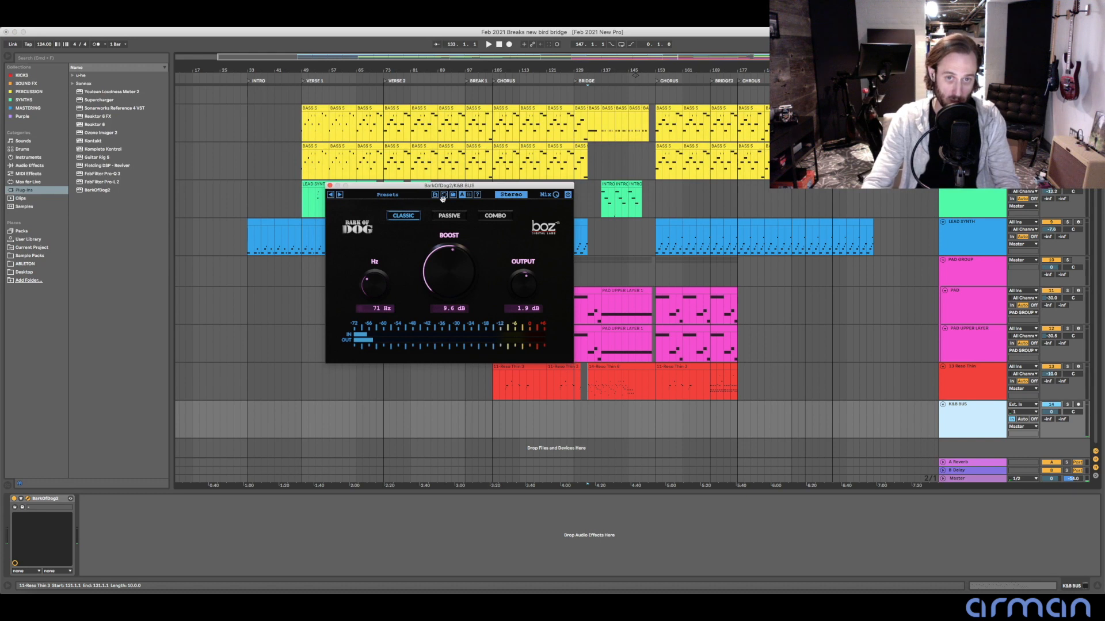
pyautogui.moveTo(427, 182); pyautogui.dragTo(553, 246)
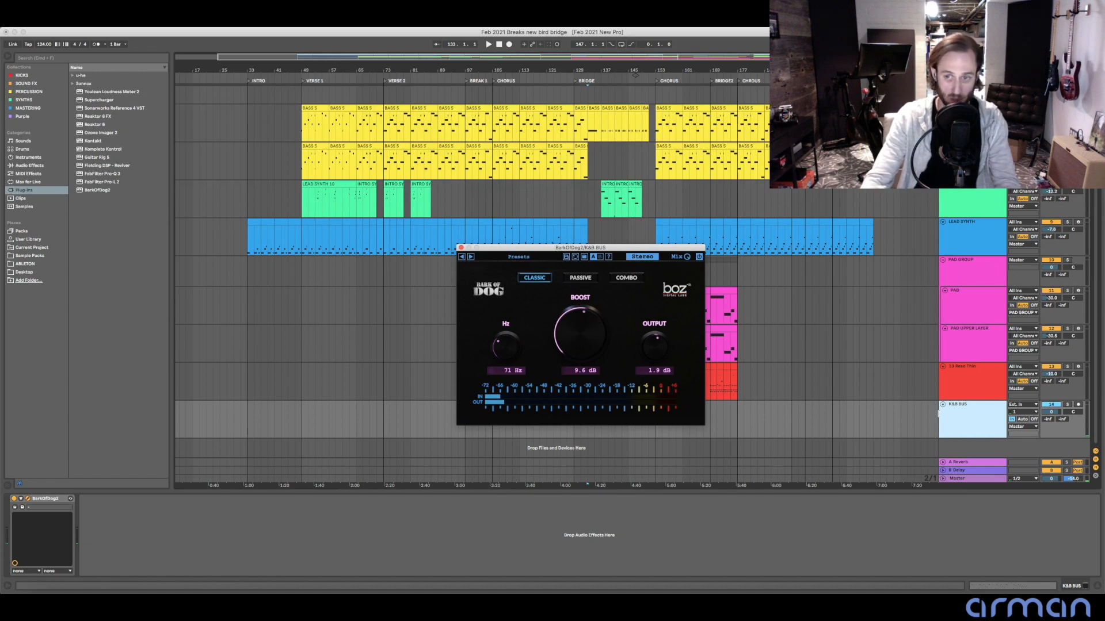
pyautogui.click(1067, 404)
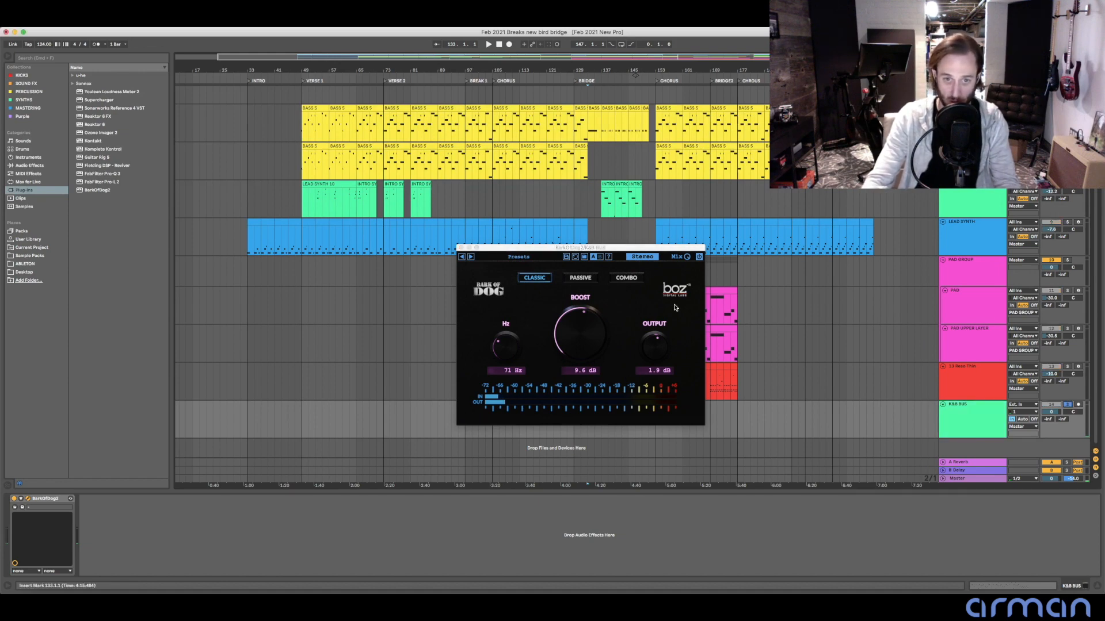
pyautogui.press('space')
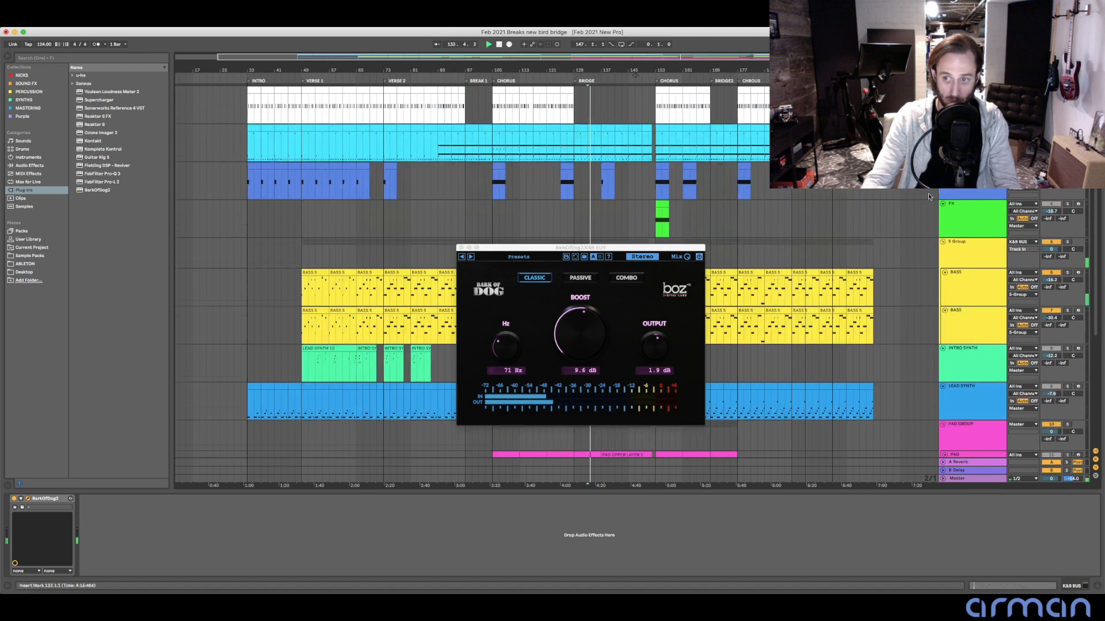
pyautogui.scroll(5, 805, 322)
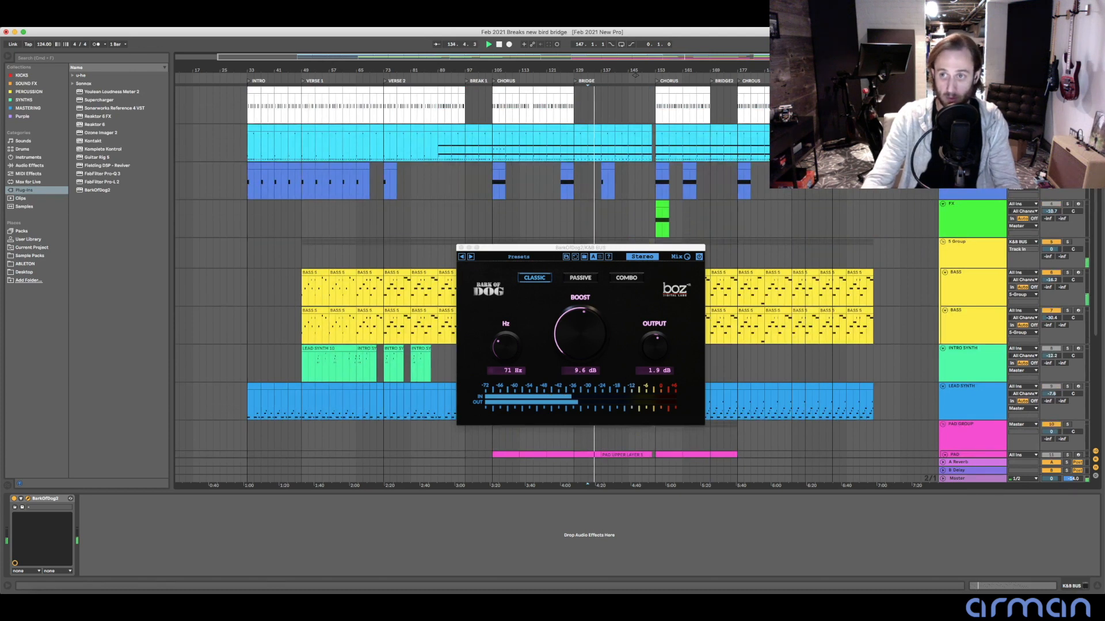
pyautogui.press('space')
# - Play the soloed K&B BUS from bar 89 with the BarkOfDog2 meters in view, and close the plug-in window
pyautogui.click(534, 113)
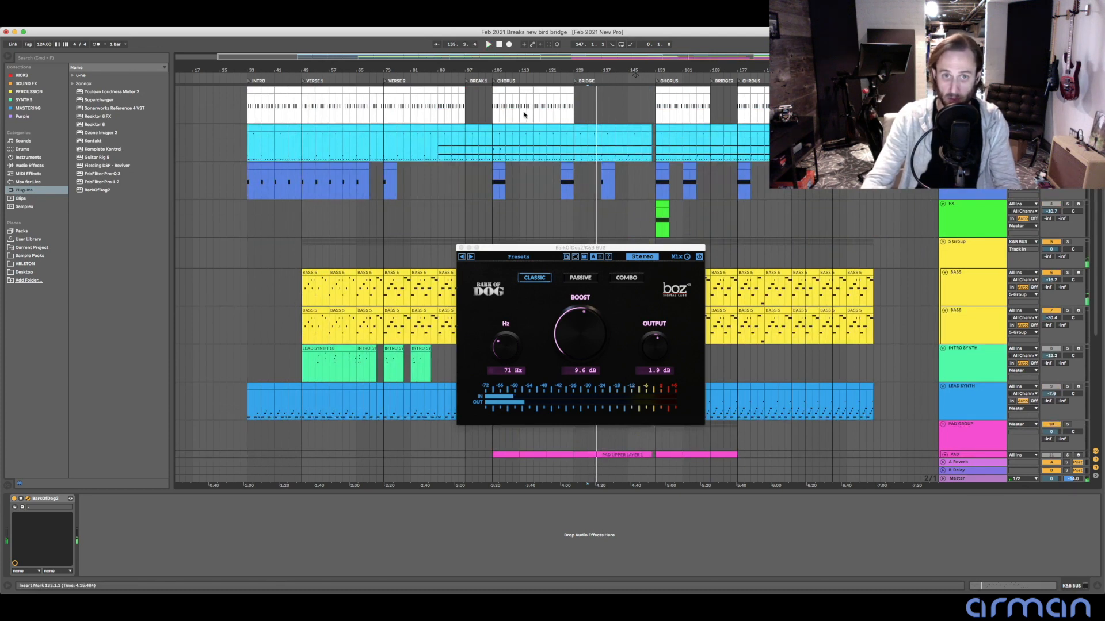
pyautogui.click(436, 99)
pyautogui.press('space')
pyautogui.scroll(-5, 897, 173)
pyautogui.click(936, 426)
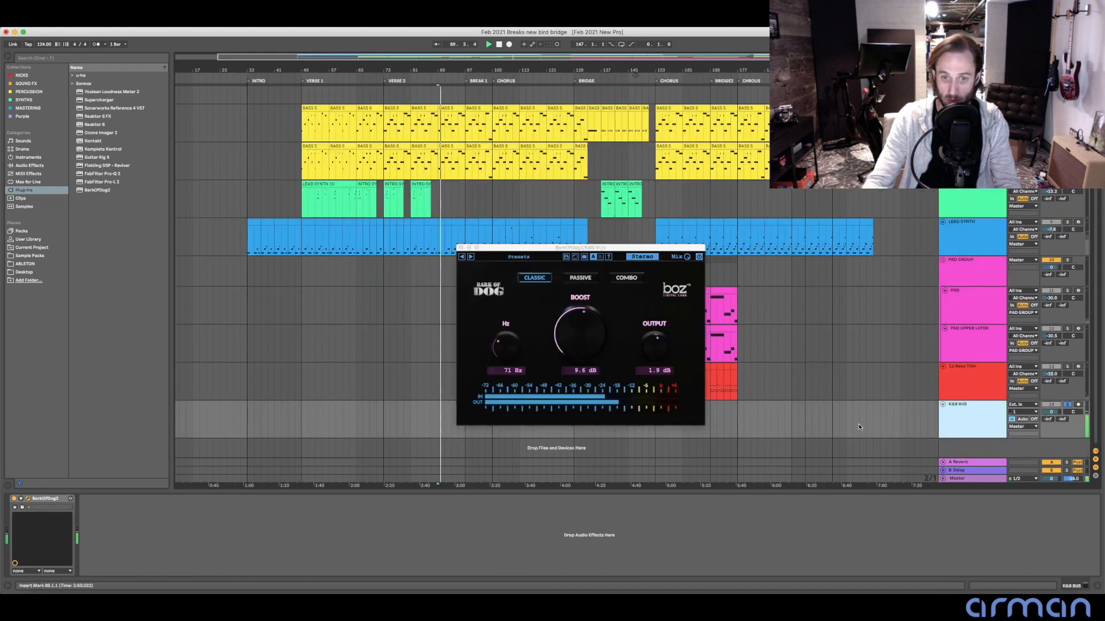
pyautogui.moveTo(580, 248); pyautogui.dragTo(501, 247)
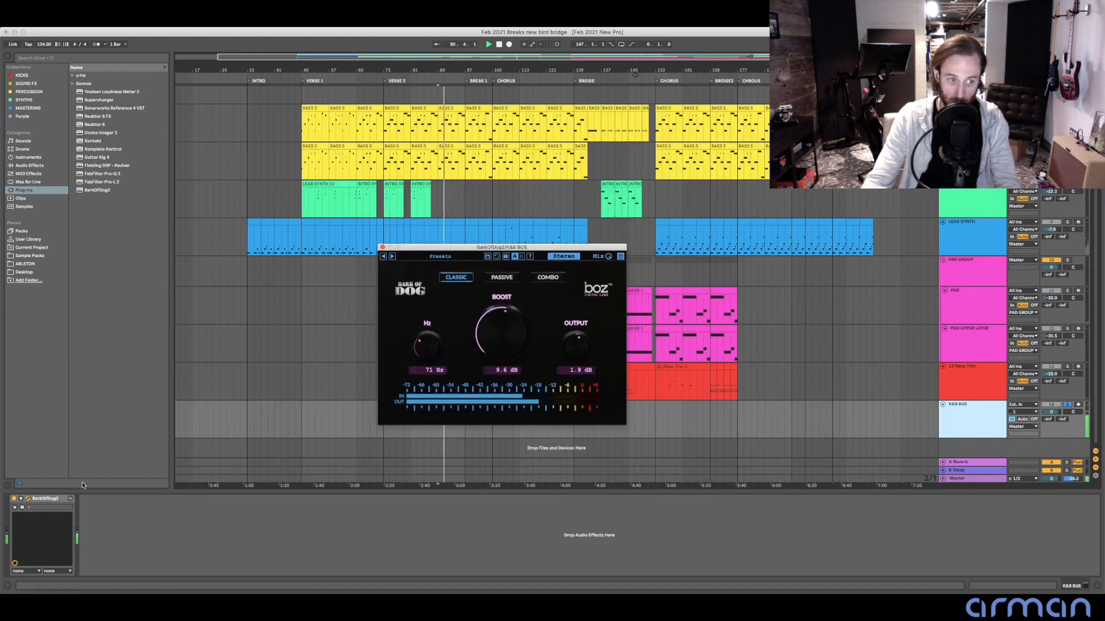
pyautogui.click(383, 248)
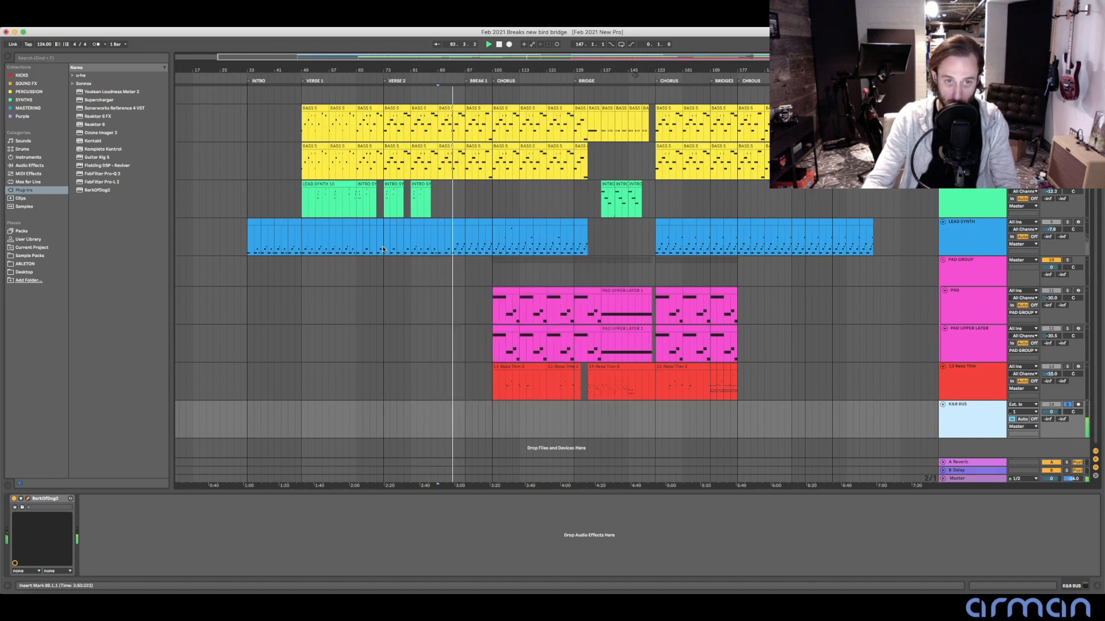
# - Compare the soloed K&B BUS with BarkOfDog2 bypassed and enabled, replaying it from bar 89
pyautogui.click(15, 499)
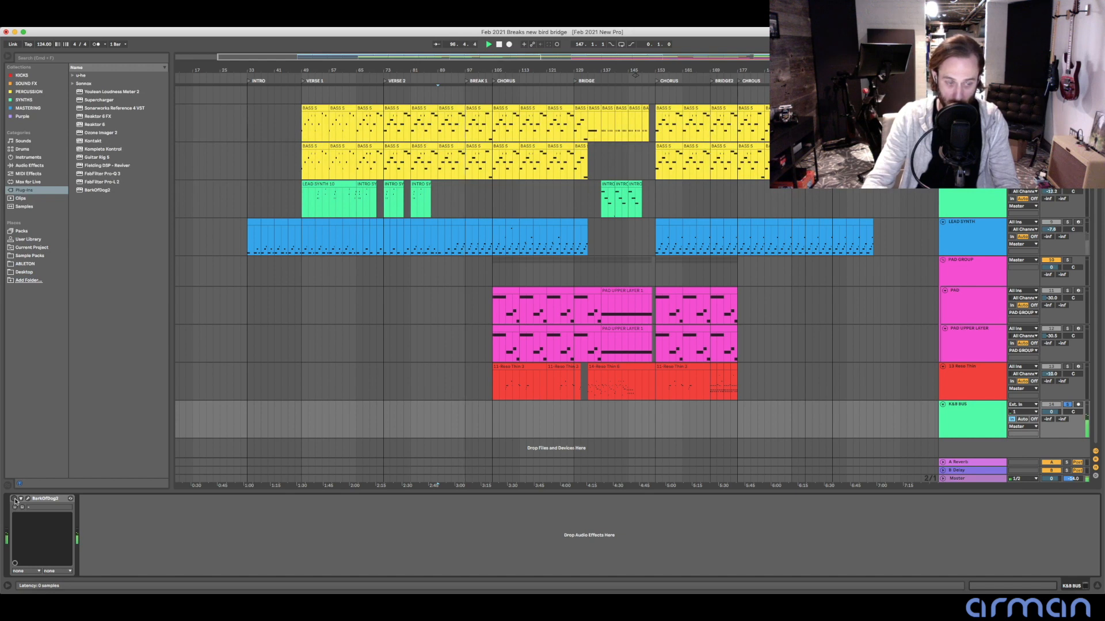
pyautogui.press('space')
pyautogui.press('space')
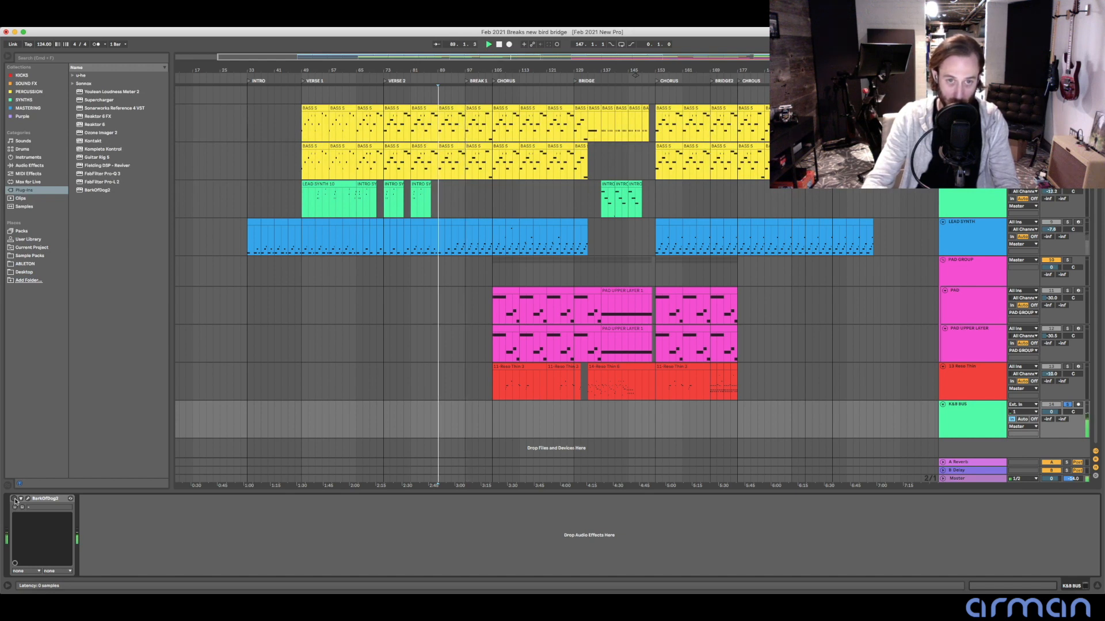
pyautogui.click(14, 500)
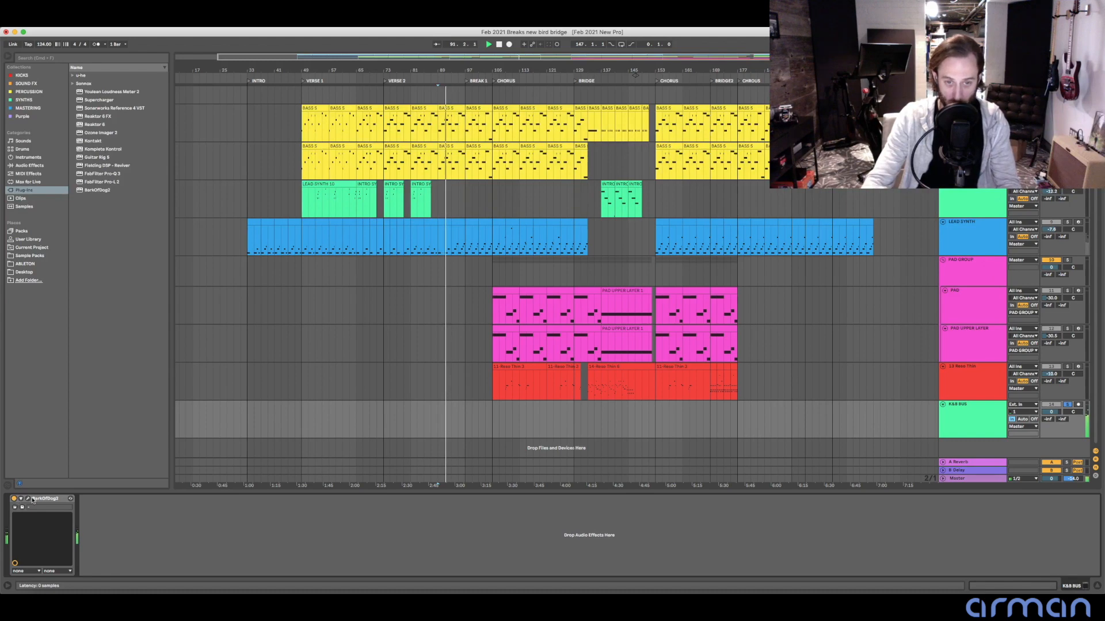
pyautogui.click(980, 424)
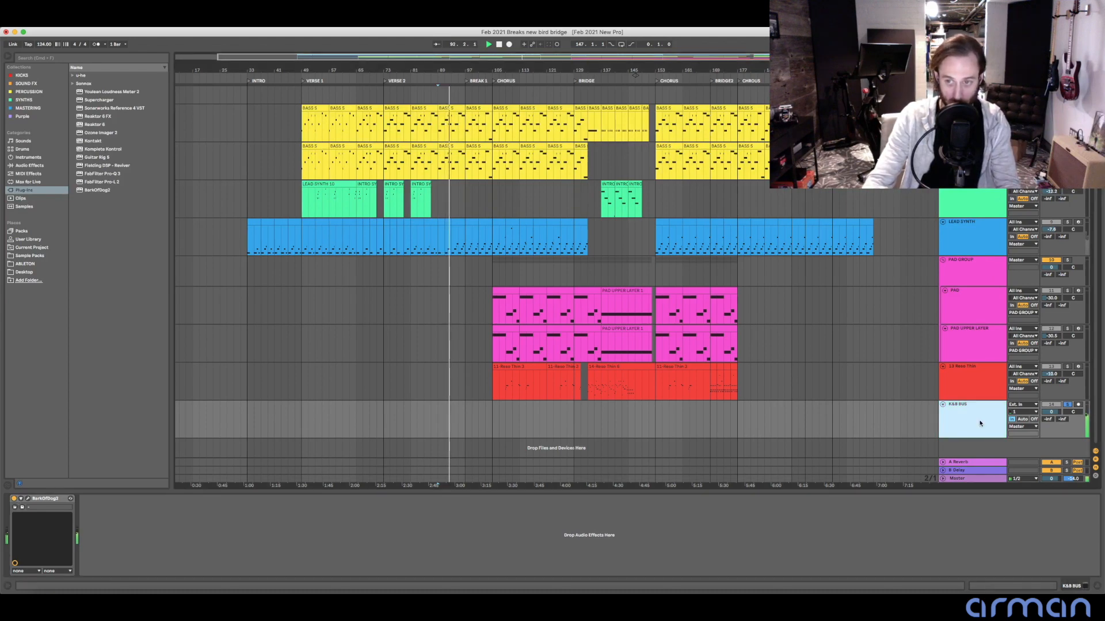
pyautogui.press('space')
# - Go through the DRUMS, S-Group, PAD GROUP and LEAD SYNTH tracks, ending with the LEAD SYNTH devices on display
pyautogui.scroll(5, 880, 414)
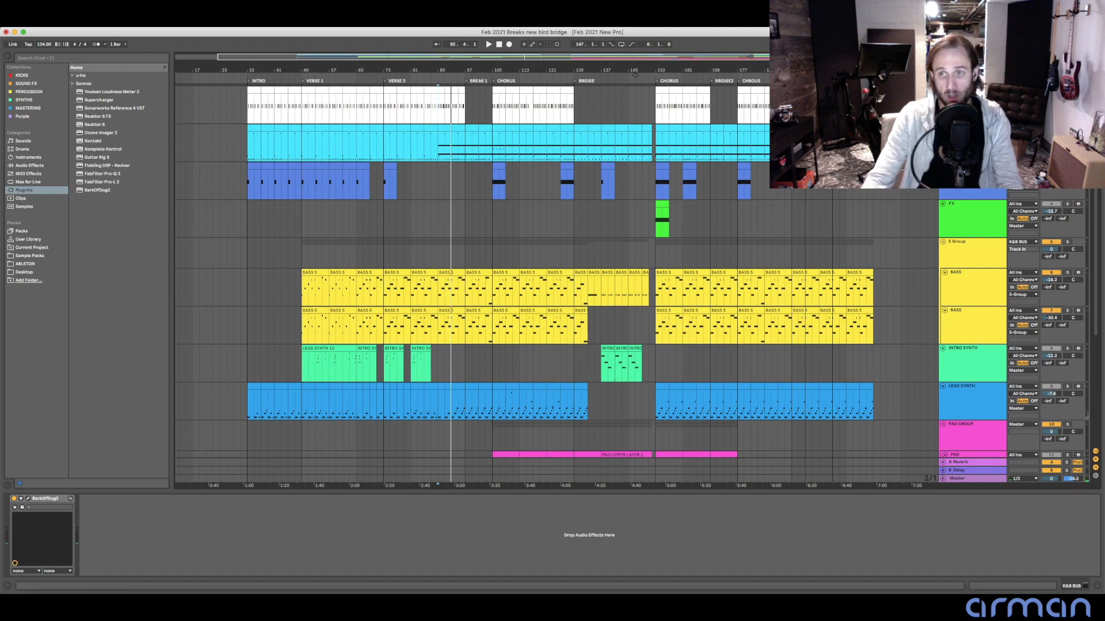
pyautogui.click(978, 142)
pyautogui.click(978, 253)
pyautogui.click(963, 432)
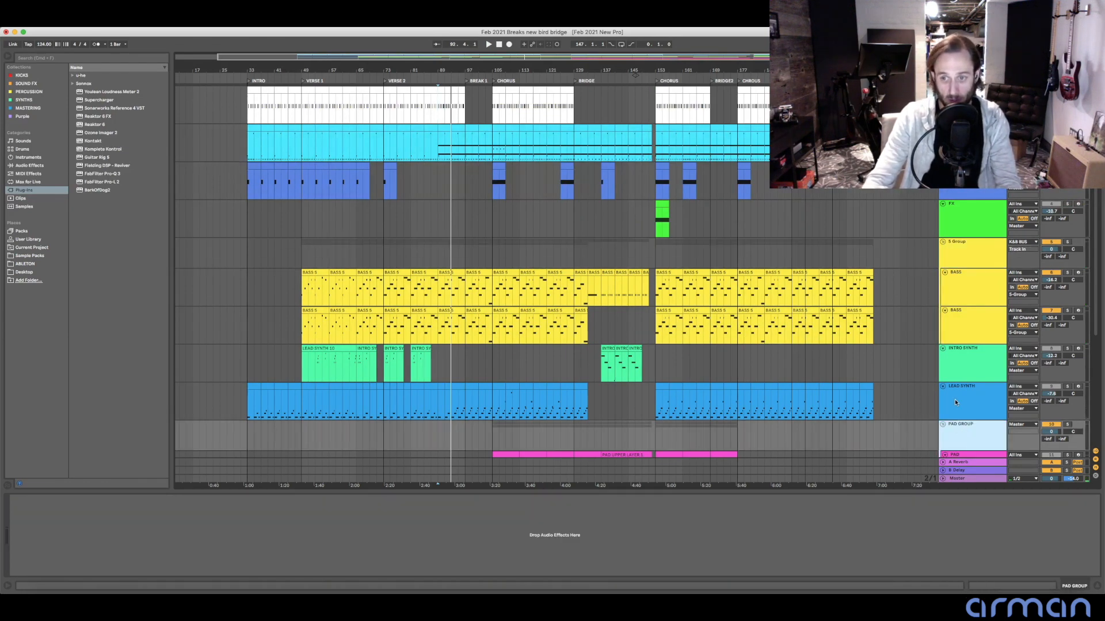
pyautogui.click(958, 399)
# - Examine the automation lanes of the LEAD SYNTH, PAD, PAD UPPER LAYER and Reso Thin tracks, and hide the automation again
pyautogui.scroll(-10, 754, 324)
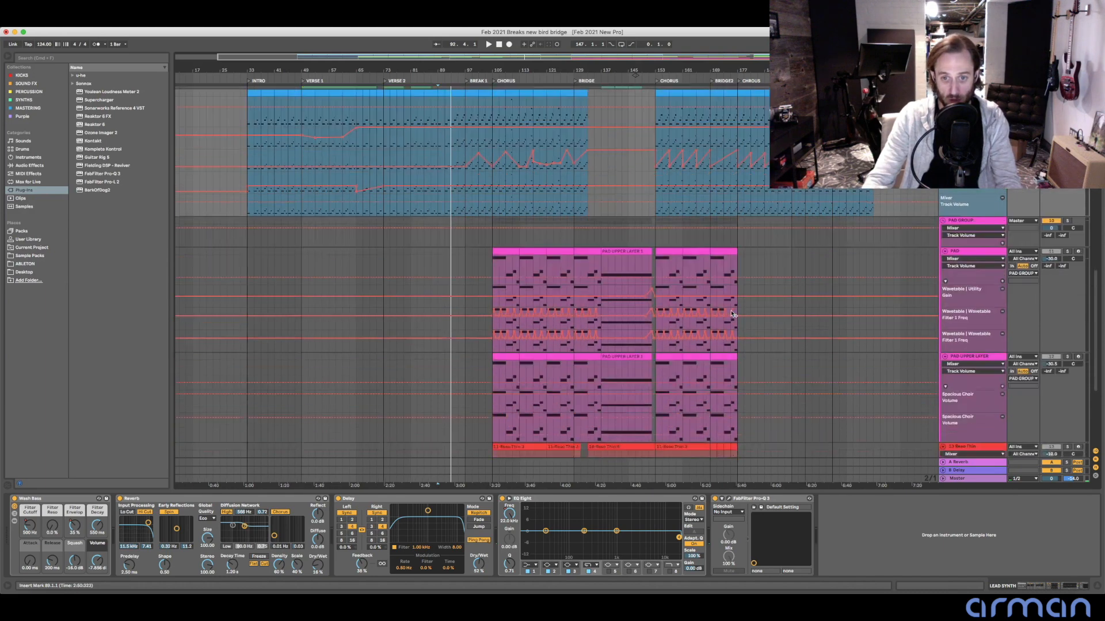
pyautogui.scroll(2, 755, 323)
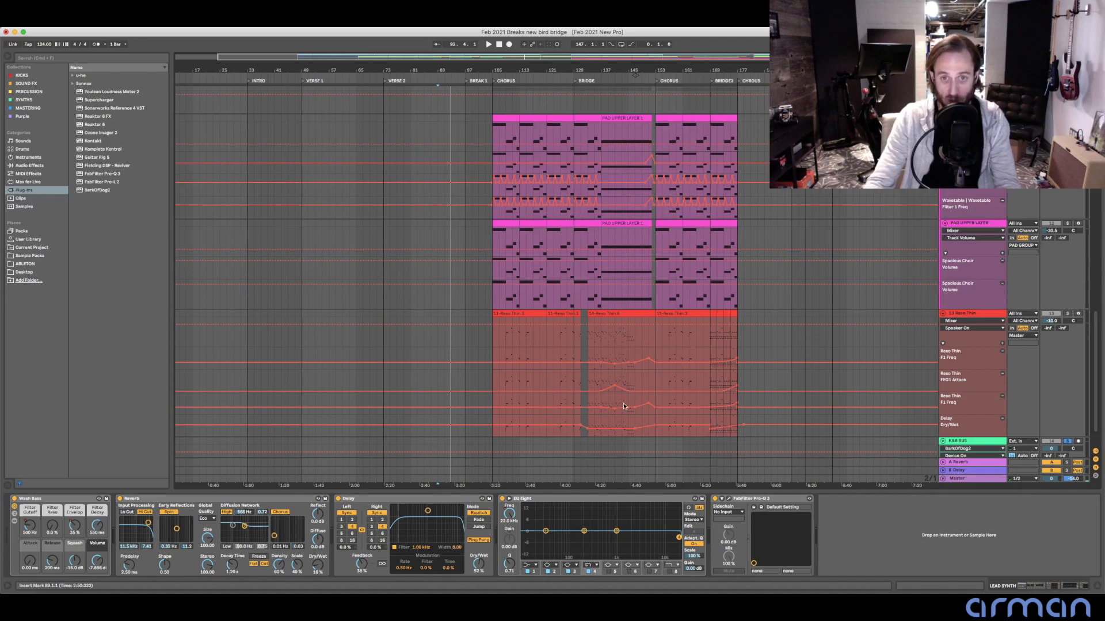
pyautogui.scroll(6, 598, 399)
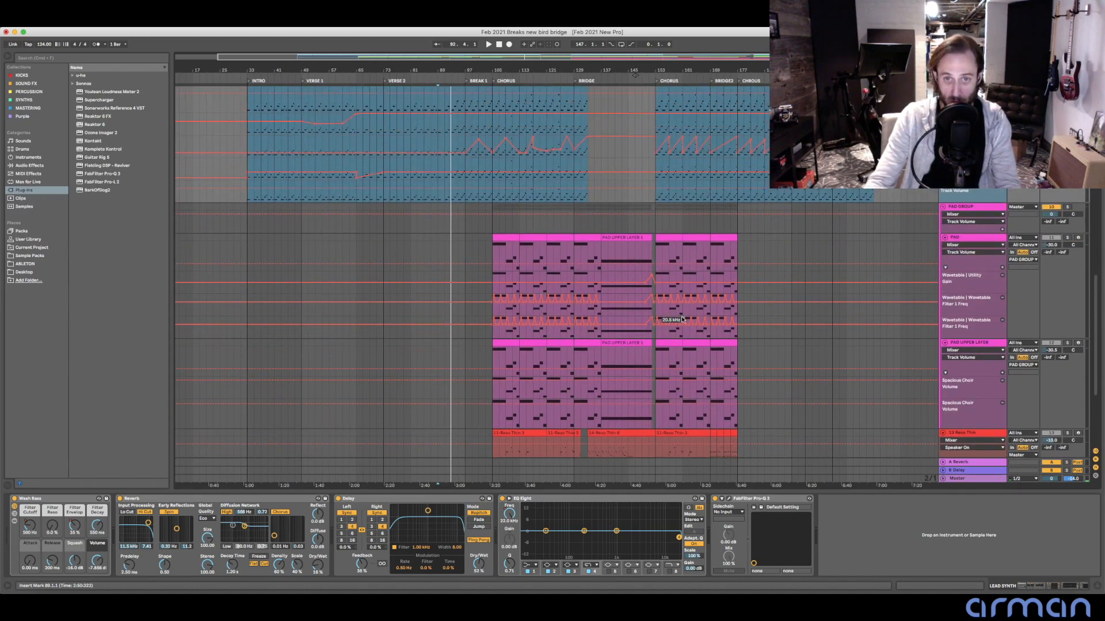
pyautogui.scroll(8, 692, 316)
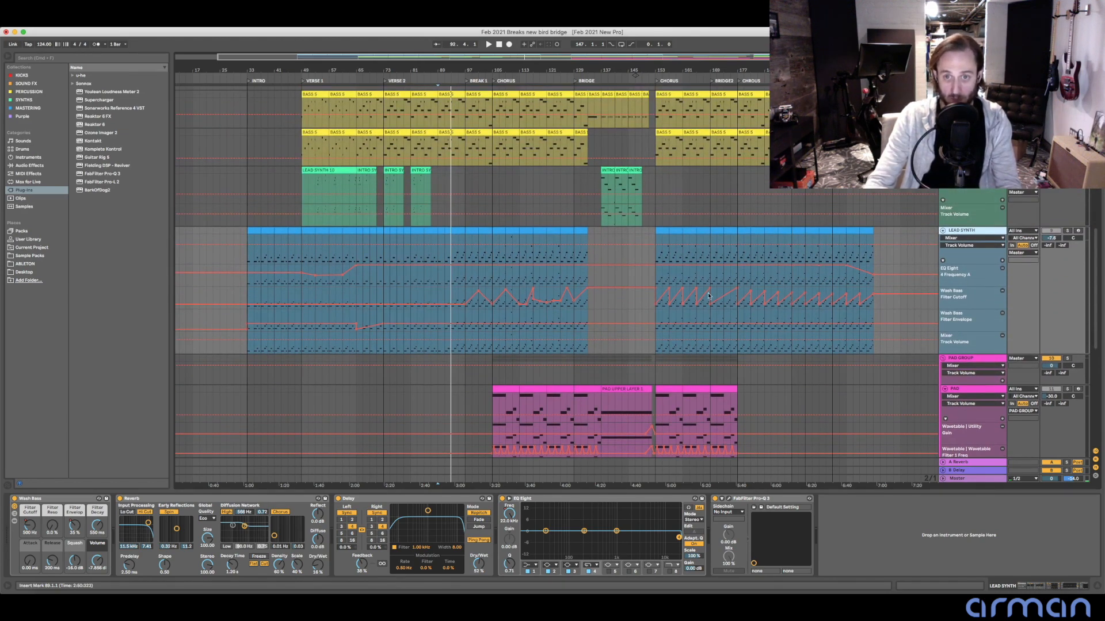
pyautogui.scroll(10, 670, 302)
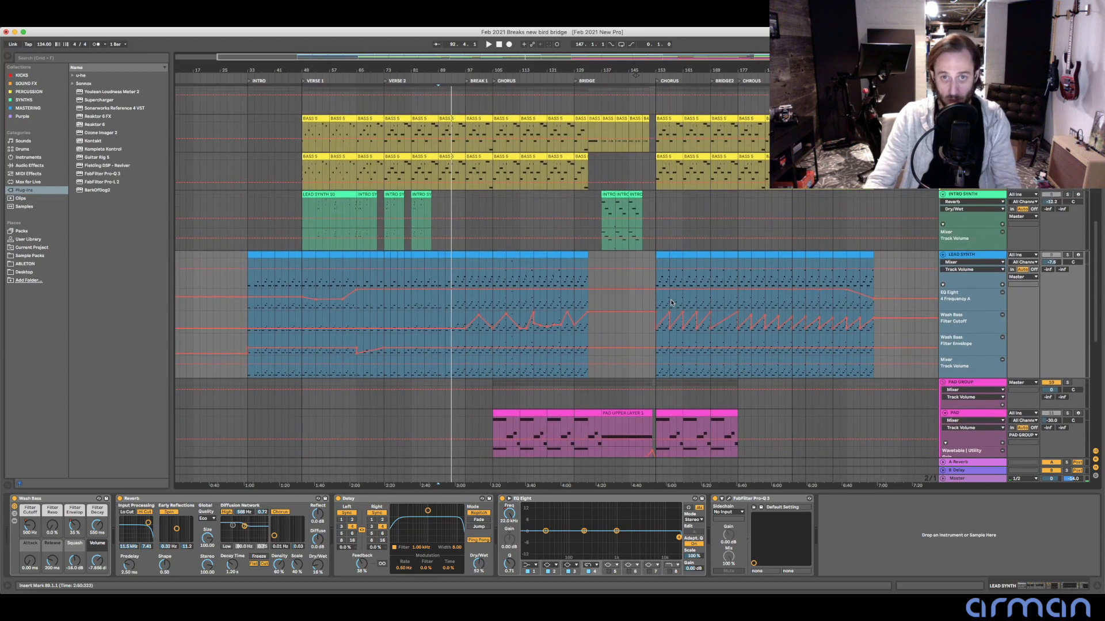
pyautogui.scroll(-15, 671, 302)
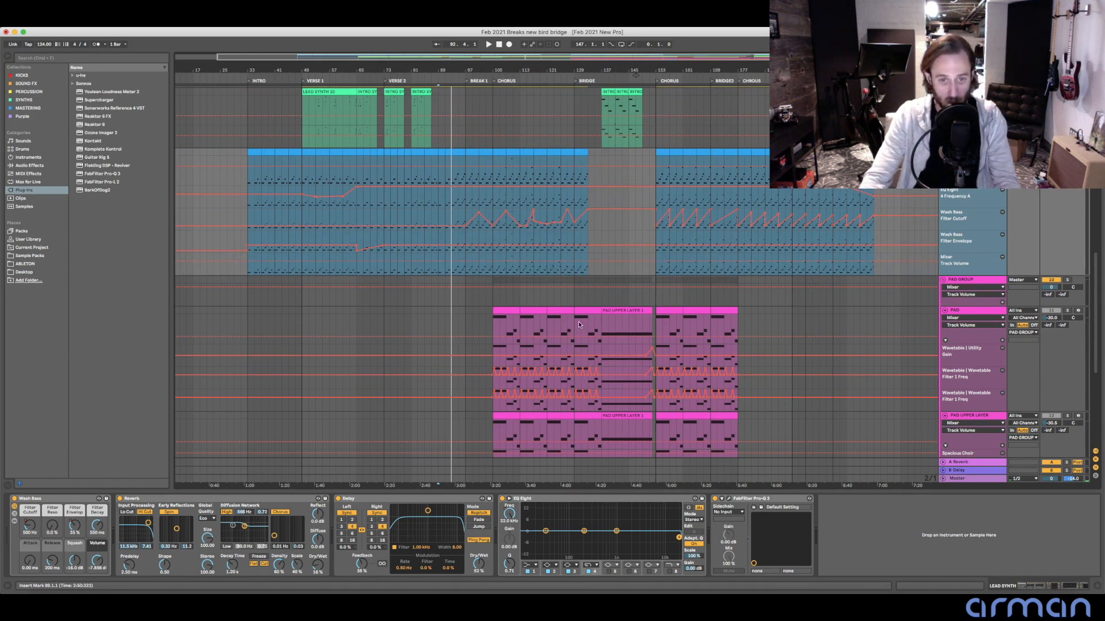
pyautogui.scroll(-13, 579, 325)
pyautogui.scroll(12, 692, 333)
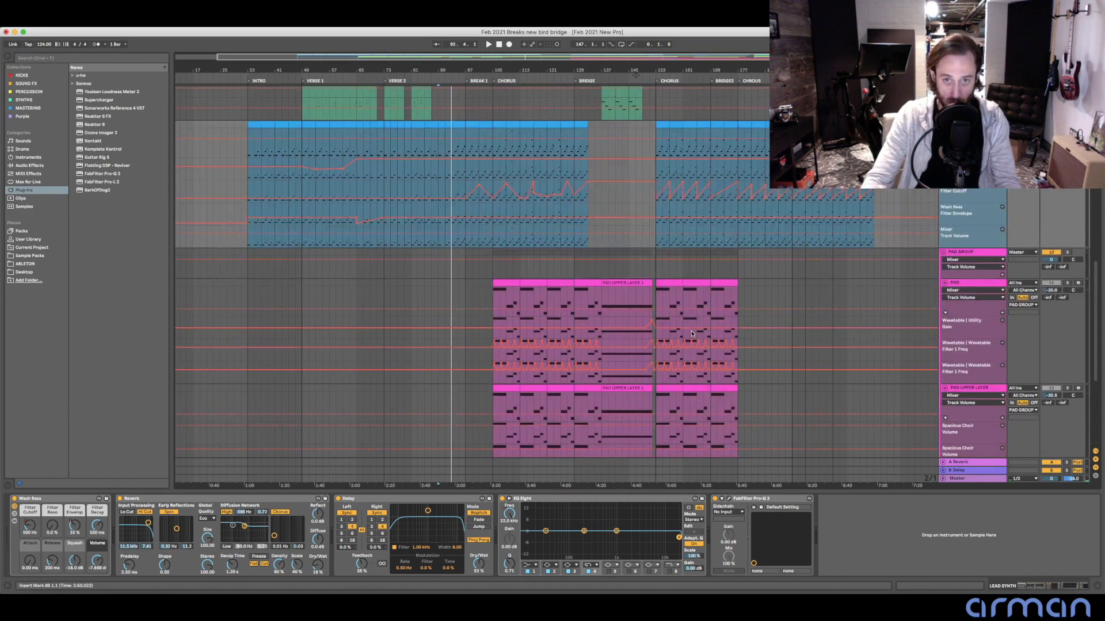
pyautogui.press('a')
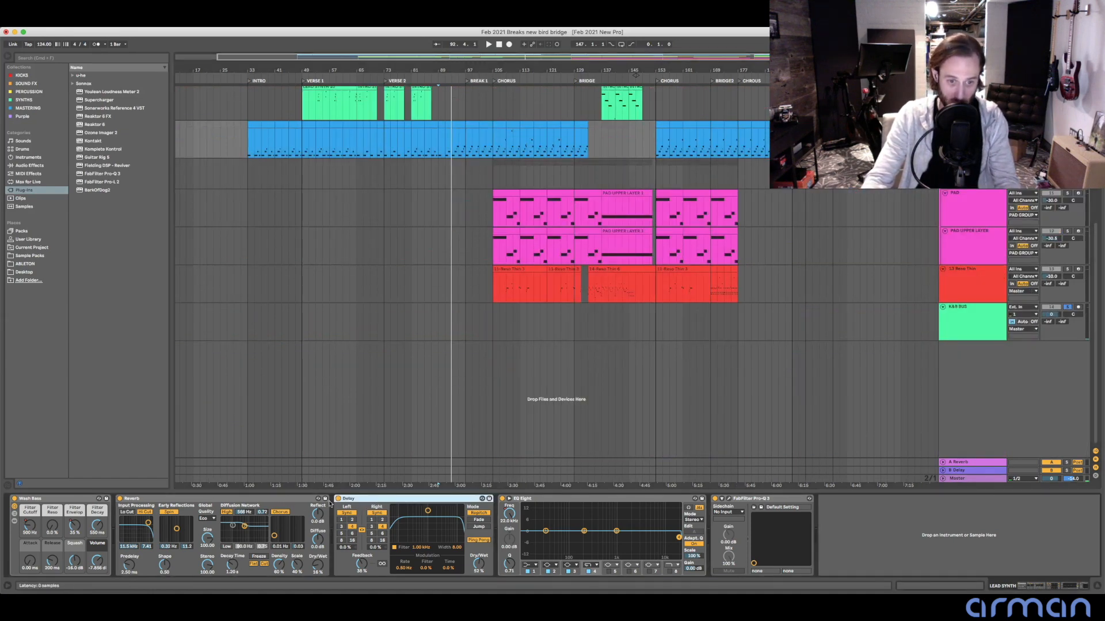
# - Point out the Reverb on LEAD SYNTH, display the DRUMS track's devices, and select the DRUMS clip starting at bar 153
pyautogui.click(272, 502)
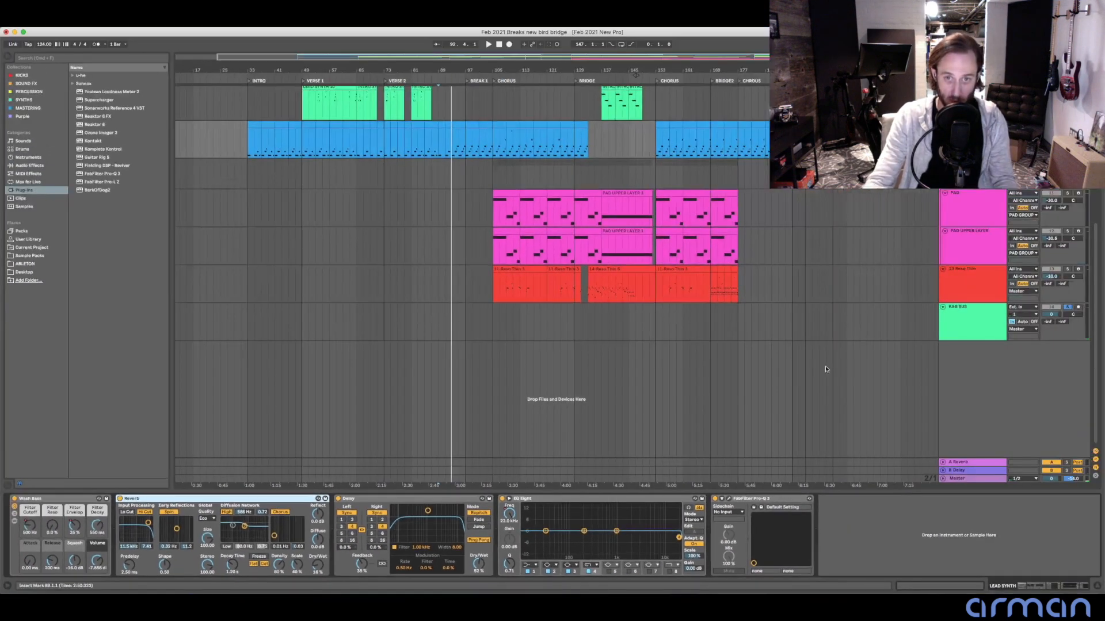
pyautogui.scroll(10, 825, 370)
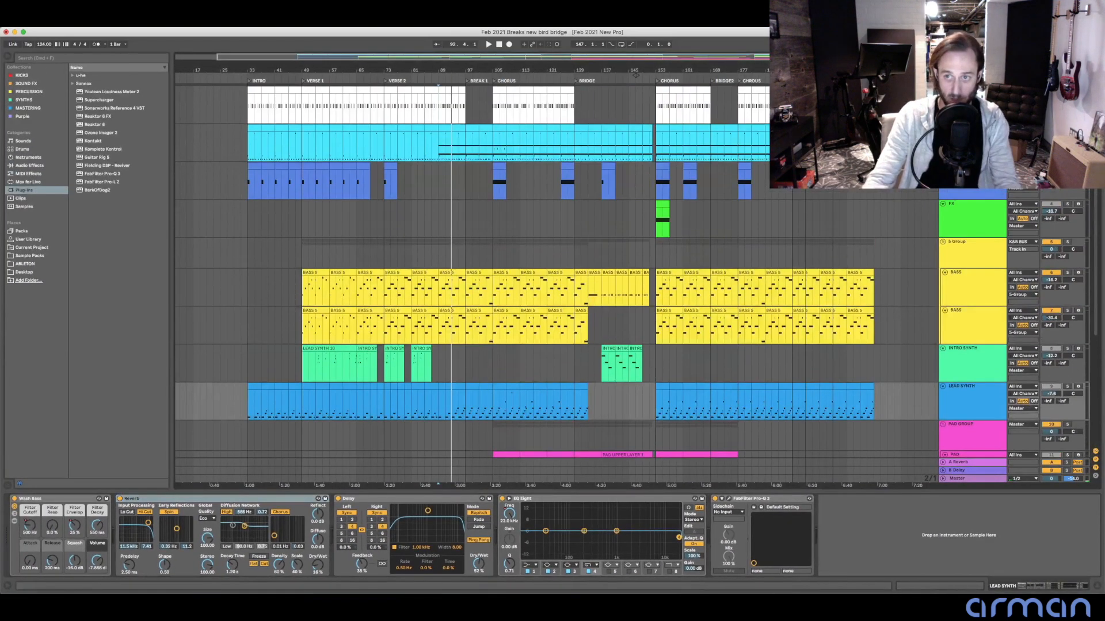
pyautogui.click(972, 129)
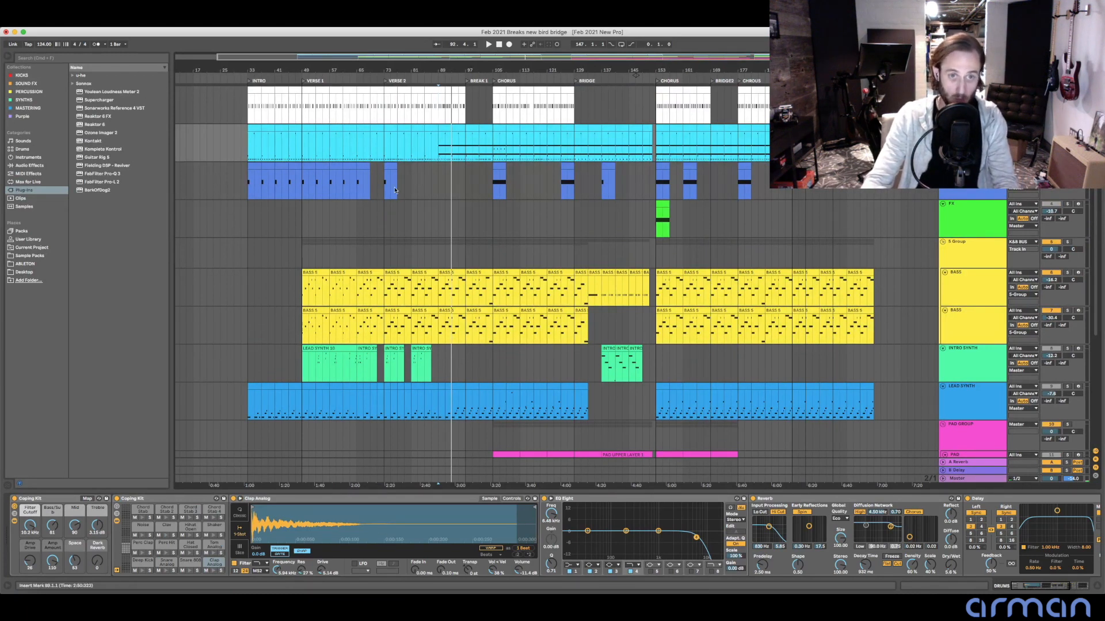
pyautogui.click(655, 141)
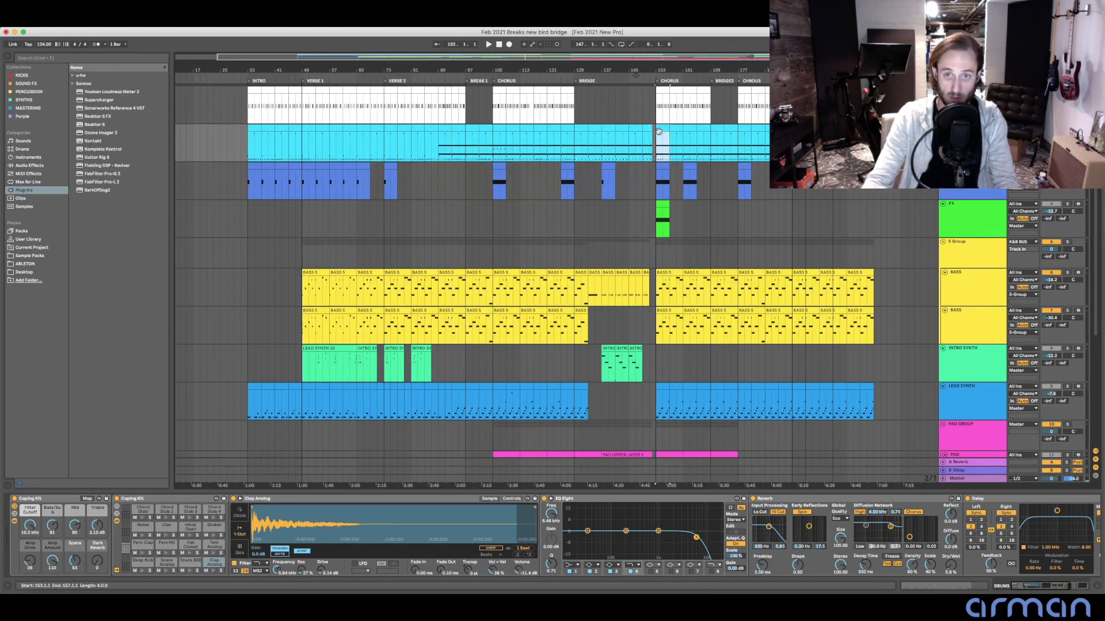
# - Play the soloed section of the DRUMS track from bar 153 and examine the Reverb and Delay in its device chain
pyautogui.press('space')
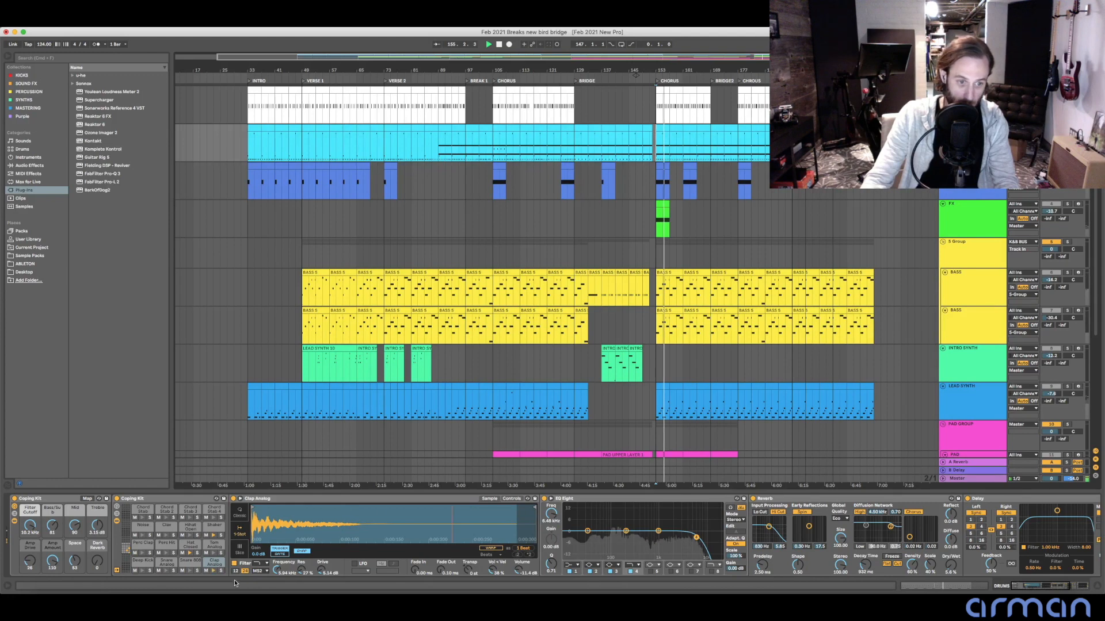
pyautogui.press('space')
pyautogui.press('space')
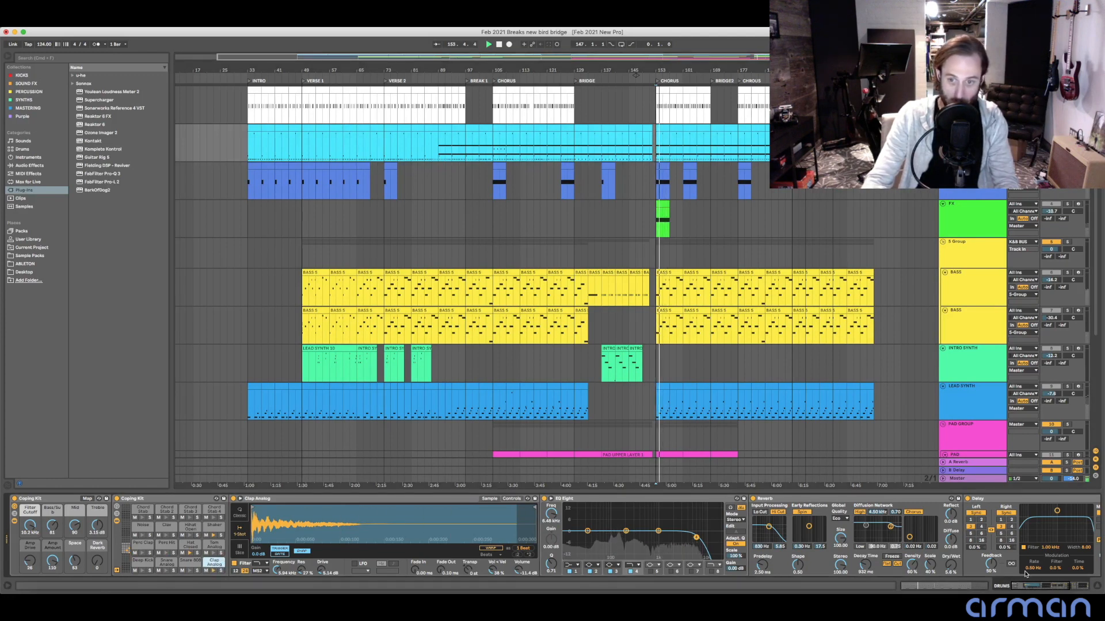
pyautogui.hscroll(5, 625, 513)
pyautogui.click(624, 499)
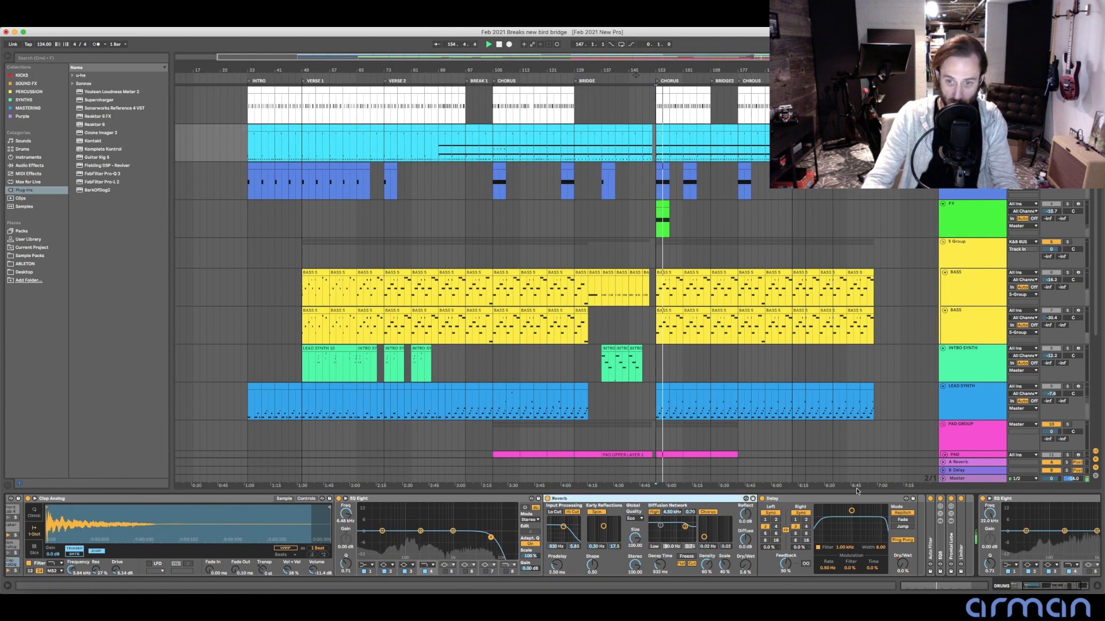
pyautogui.click(814, 500)
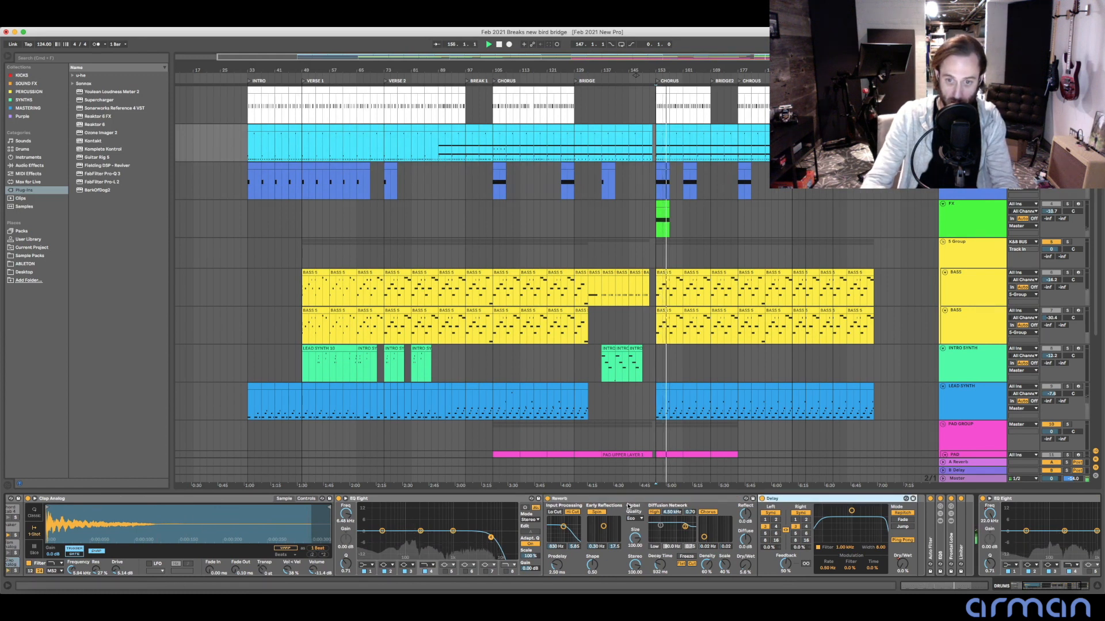
pyautogui.click(673, 547)
pyautogui.hscroll(2, 673, 547)
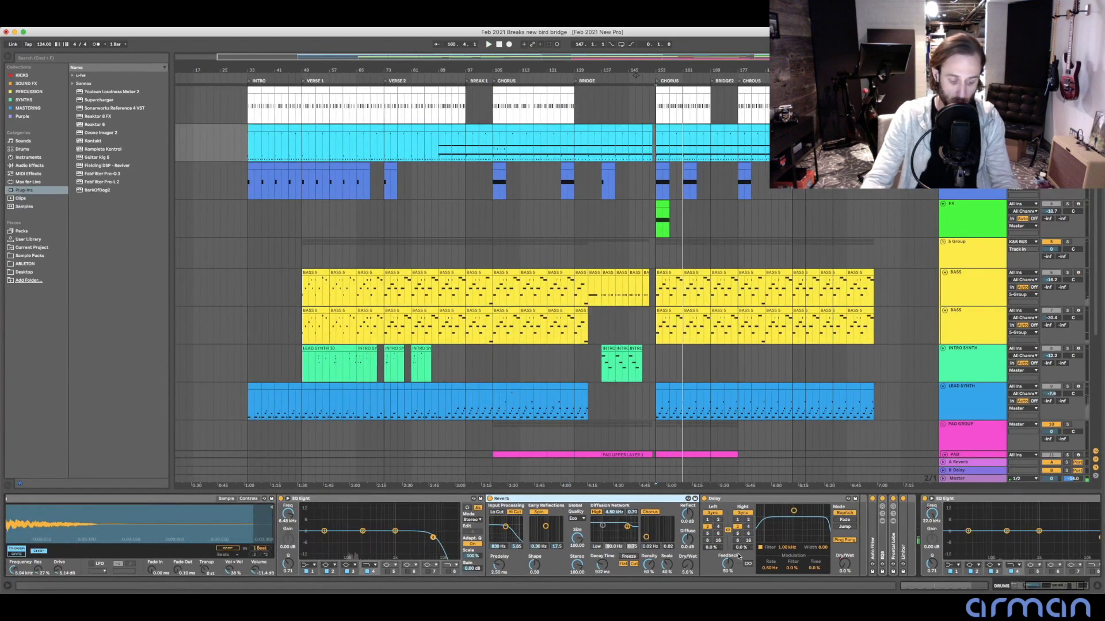
# - Display the devices of the Reso Thin and Master tracks, unfold and refold Master, and place the insert marker at bar 183 on PAD UPPER LAYER
pyautogui.scroll(-5, 819, 356)
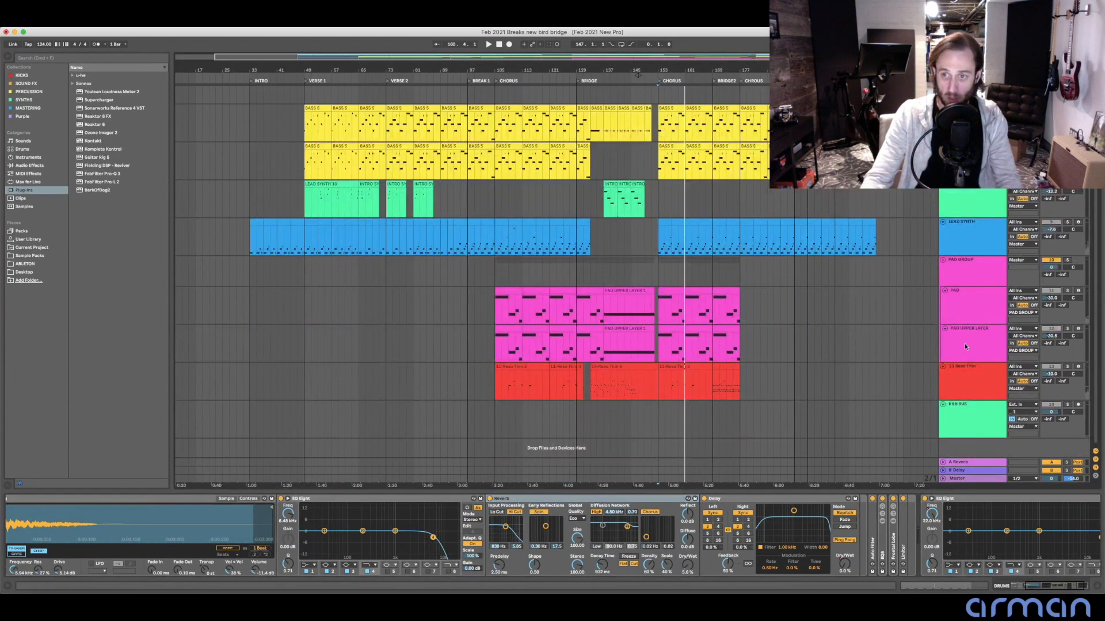
pyautogui.click(954, 384)
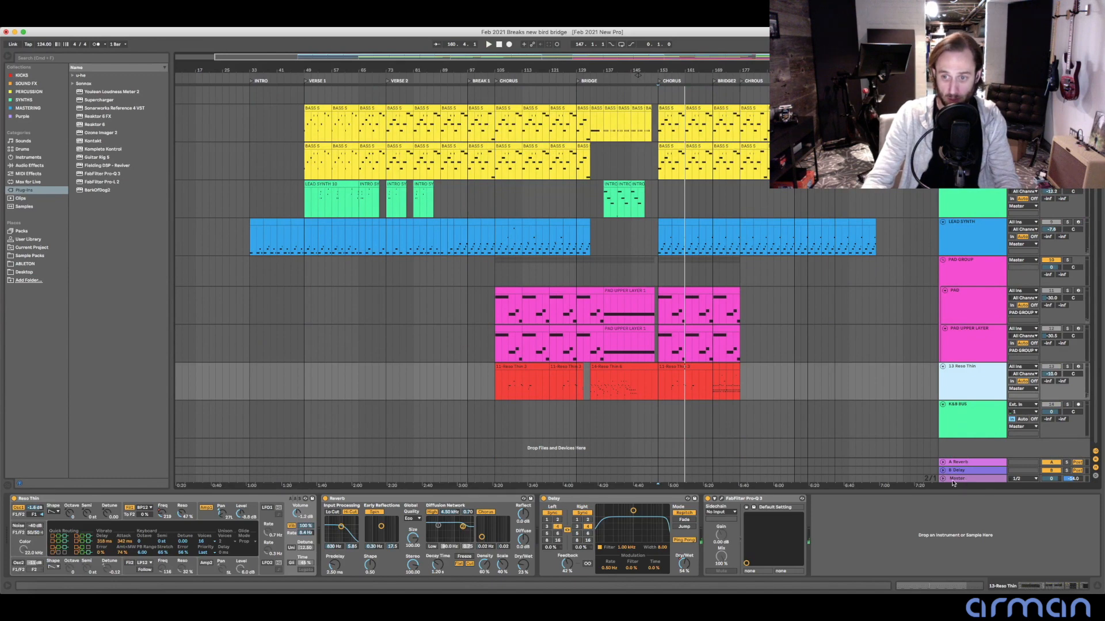
pyautogui.click(952, 479)
pyautogui.click(943, 480)
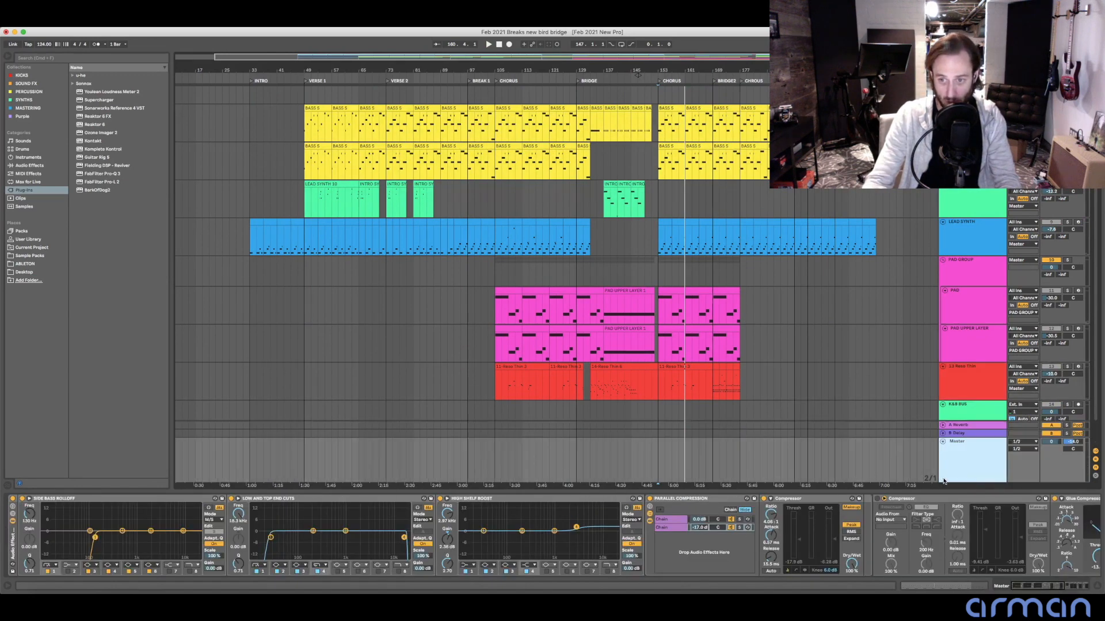
pyautogui.click(943, 442)
pyautogui.click(648, 416)
pyautogui.click(757, 343)
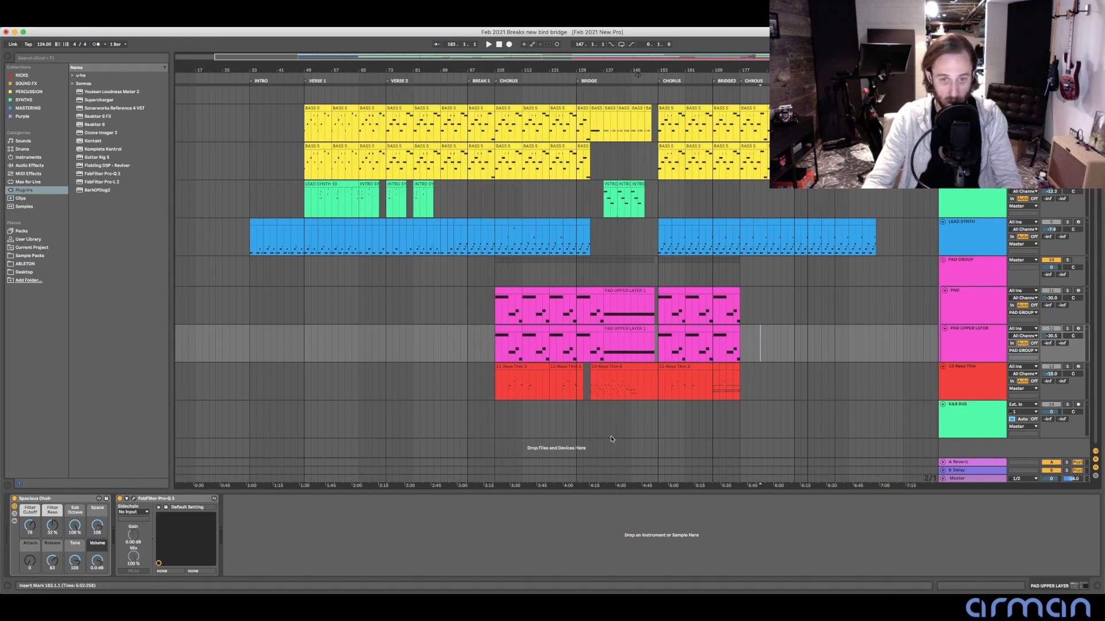
# - Display the Master track's devices and look through the chain from SIDE BASS ROLLOFF to Youlean Loudness Meter 2
pyautogui.click(972, 418)
pyautogui.click(956, 479)
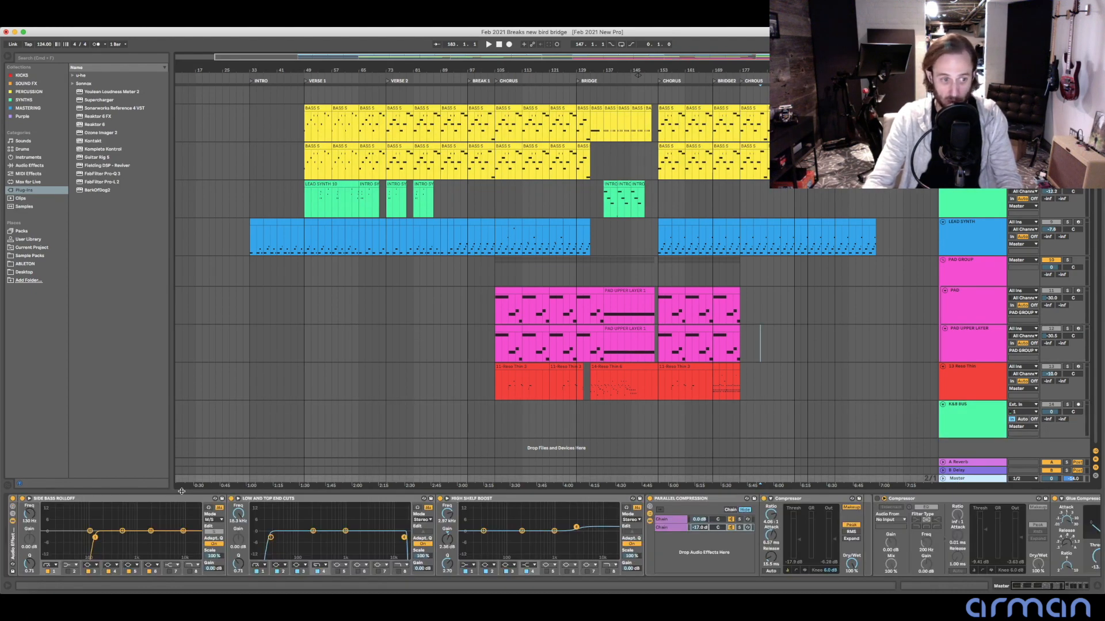
pyautogui.hscroll(10, 198, 524)
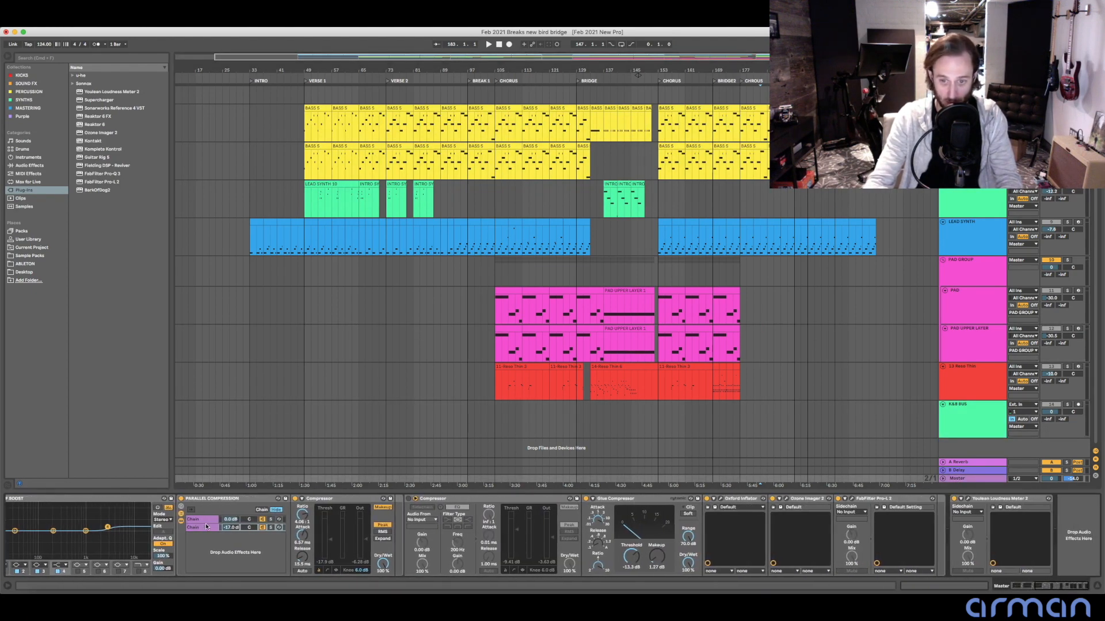
pyautogui.hscroll(-10, 207, 527)
pyautogui.press('space')
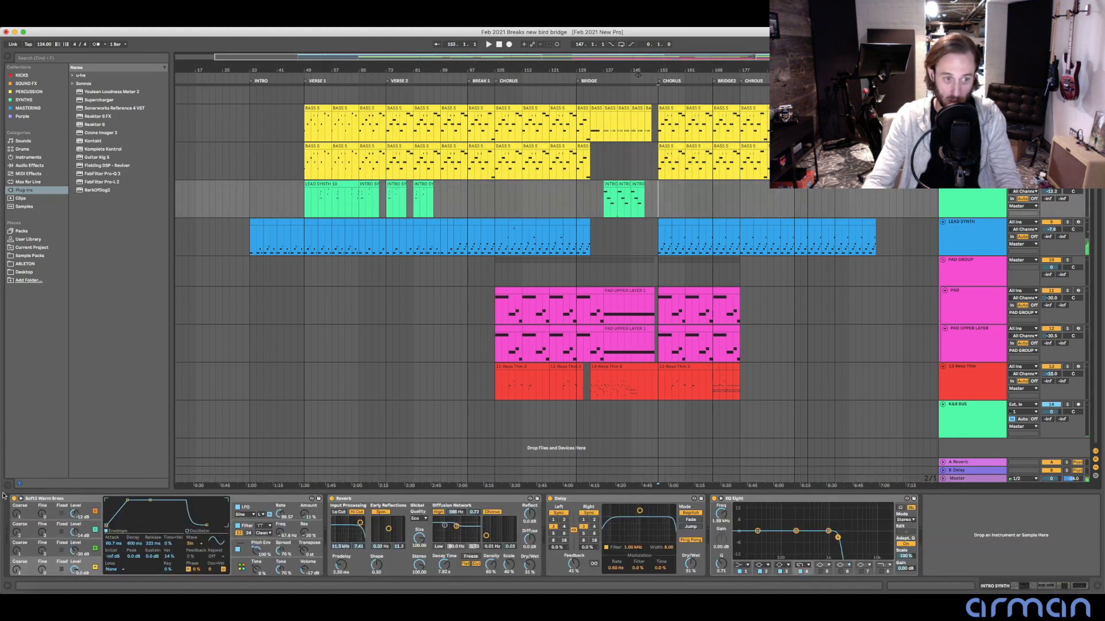
pyautogui.click(14, 499)
pyautogui.press('space')
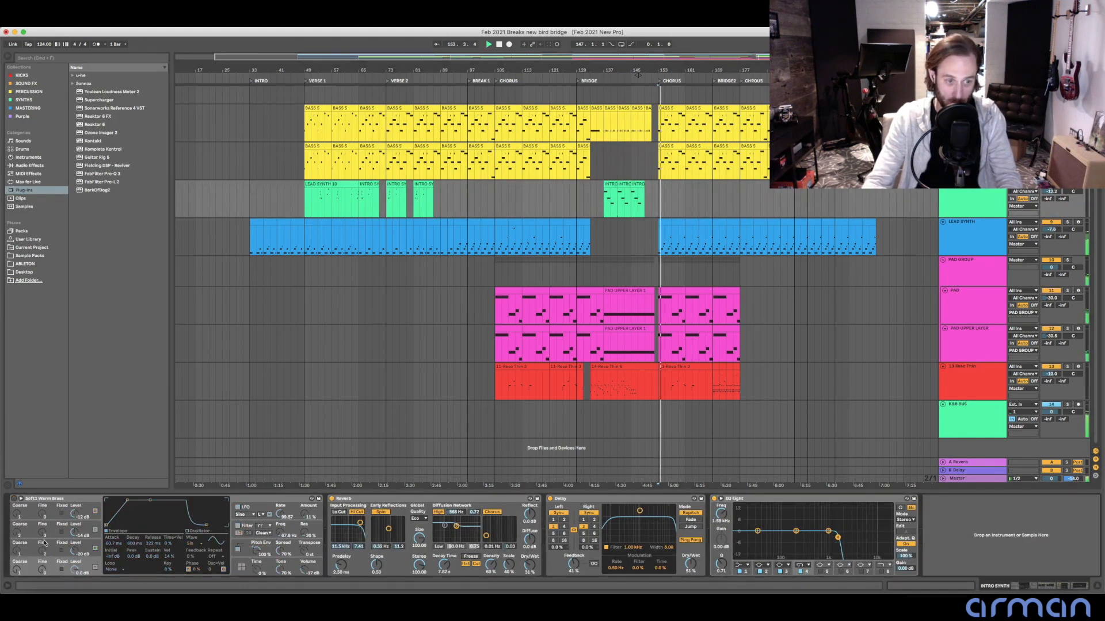
pyautogui.click(14, 498)
# - Play the song from bar 153 and compare it with the Master track's audio effect rack bypassed and enabled
pyautogui.click(950, 435)
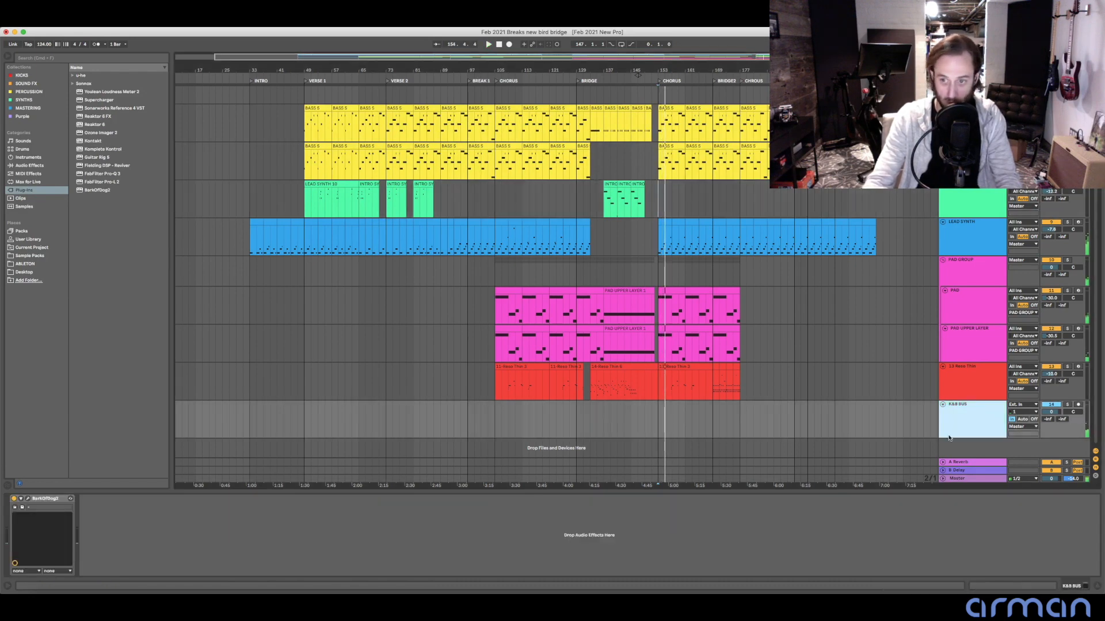
pyautogui.click(960, 481)
pyautogui.press('space')
pyautogui.press('space')
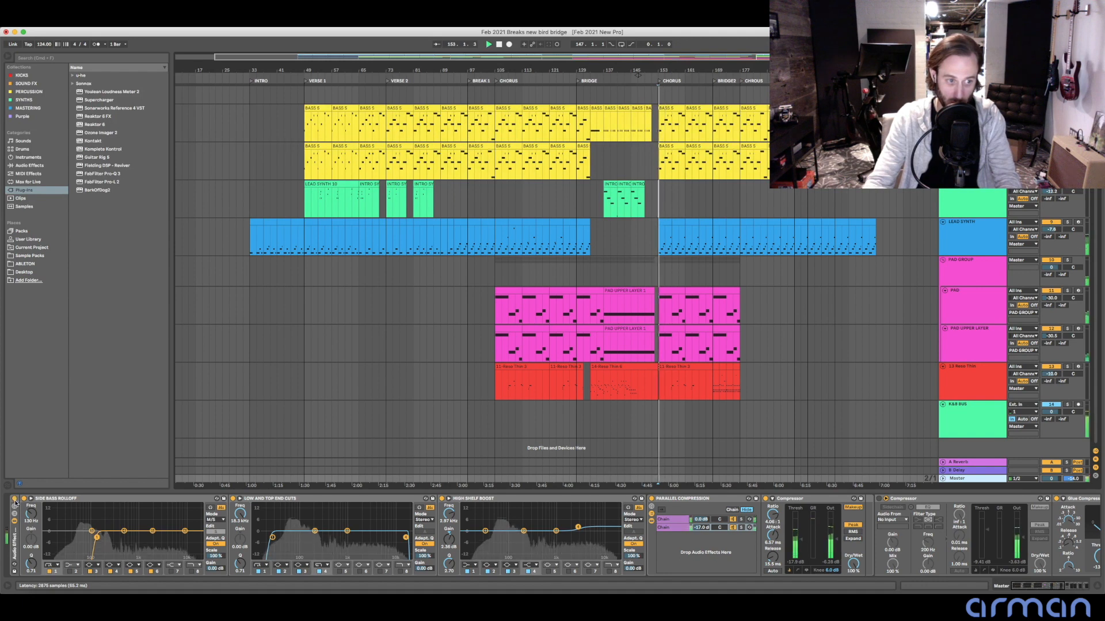
pyautogui.click(14, 500)
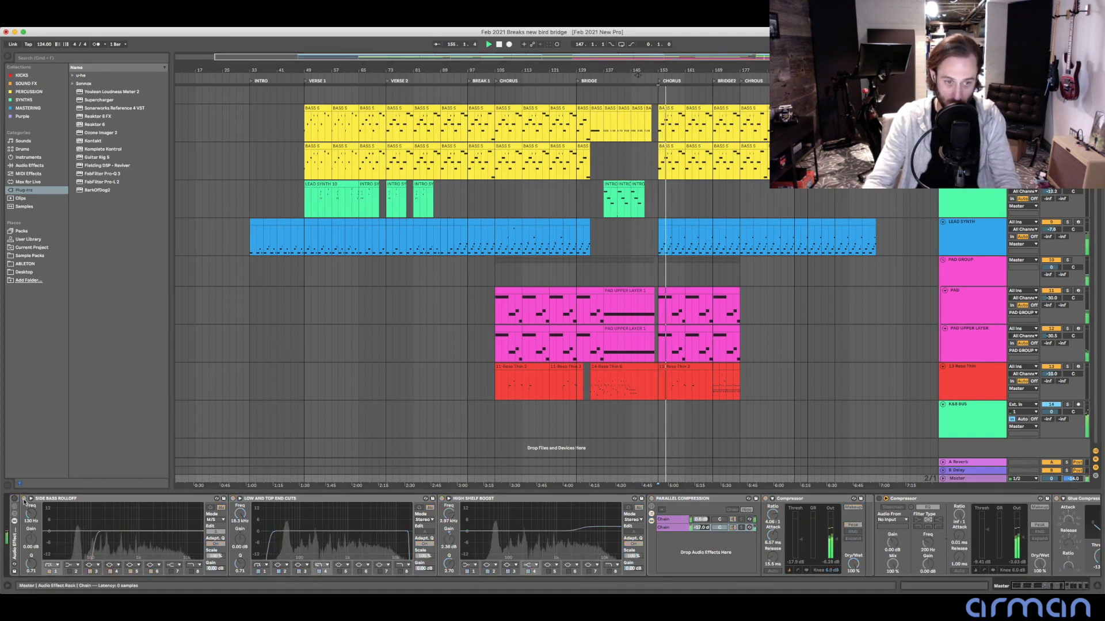
pyautogui.click(14, 499)
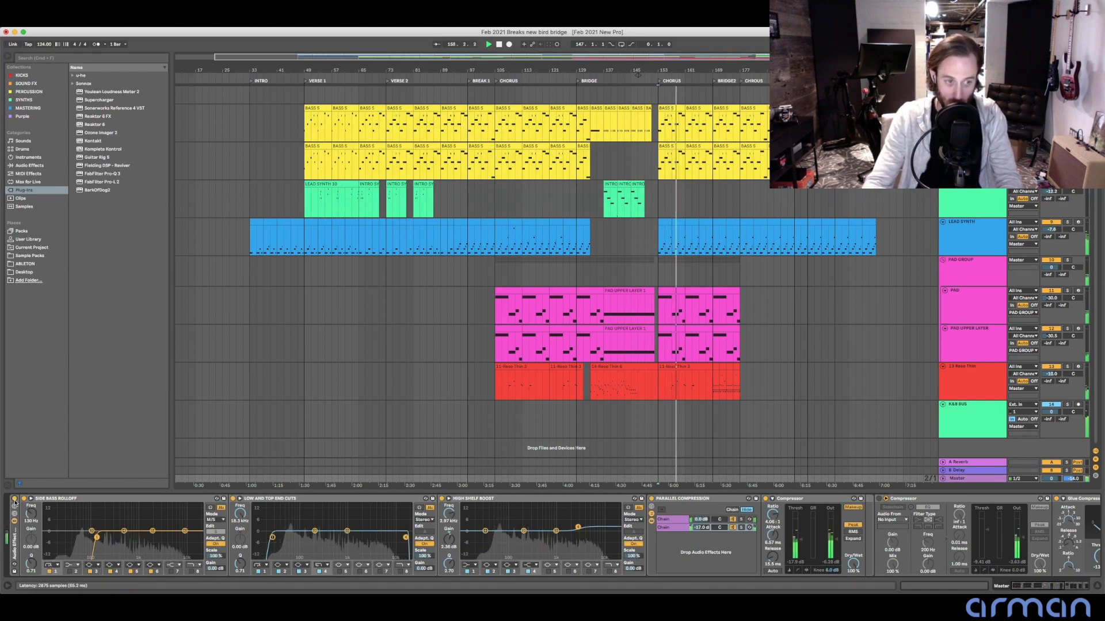
pyautogui.click(15, 500)
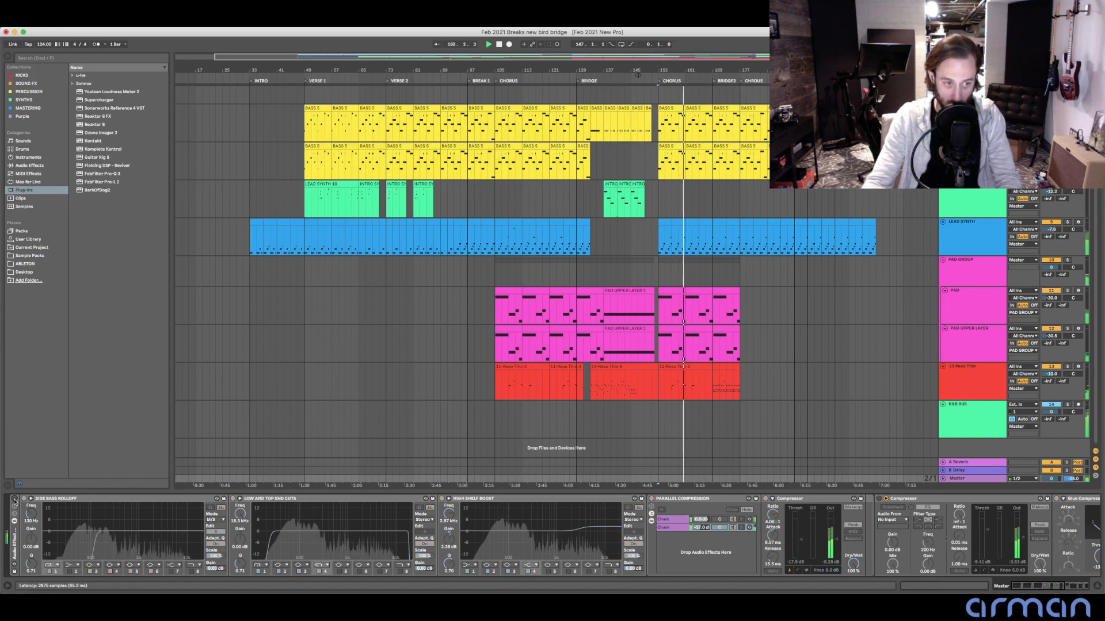
pyautogui.click(14, 500)
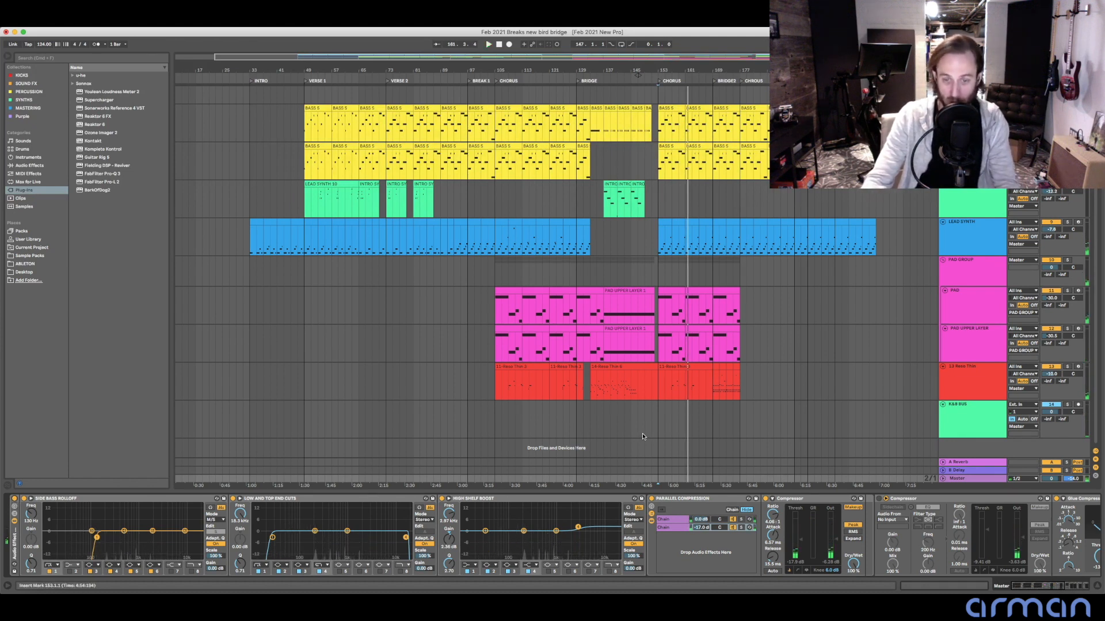
# - Look over the Master rack's devices and examine the SIDE BASS ROLLOFF equalizer at the start of the chain
pyautogui.hscroll(3, 774, 506)
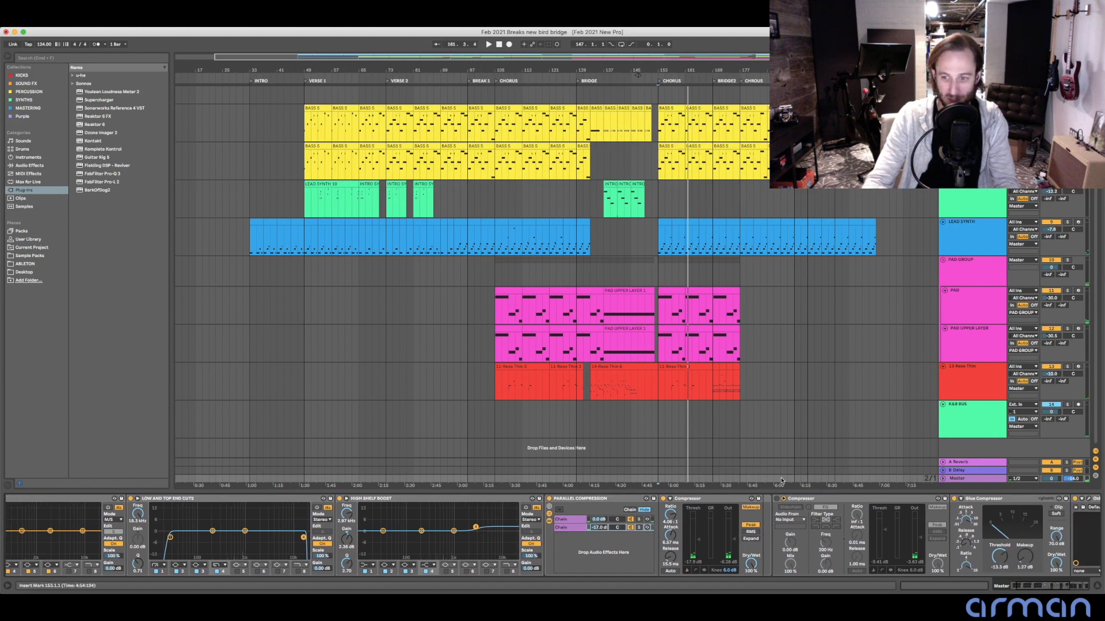
pyautogui.hscroll(-2, 875, 443)
pyautogui.hscroll(-3, 255, 521)
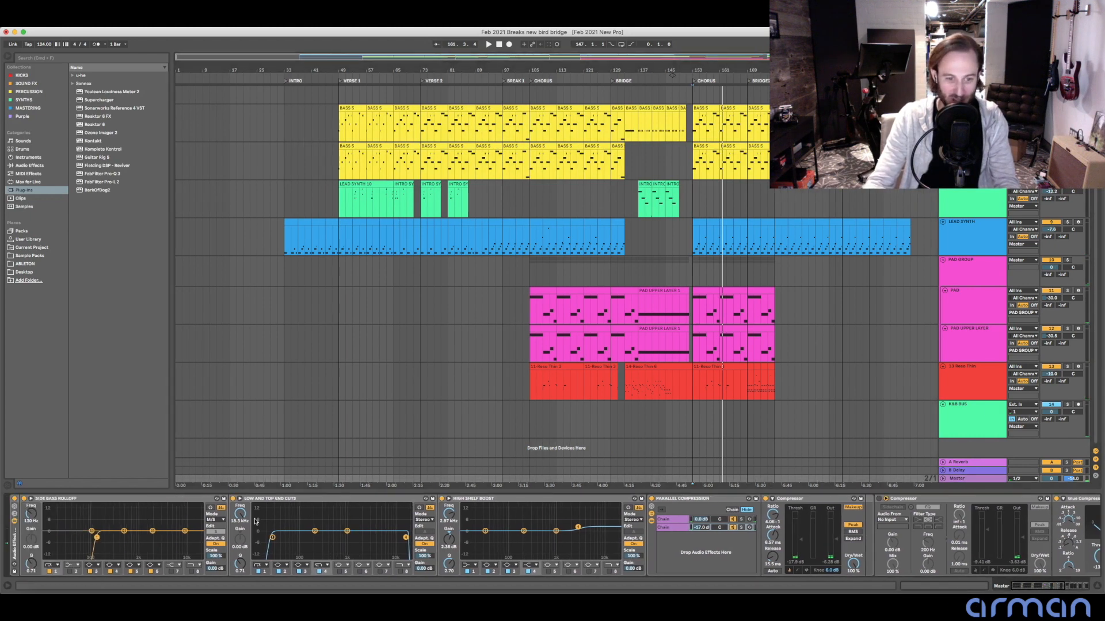
pyautogui.hscroll(3, 149, 513)
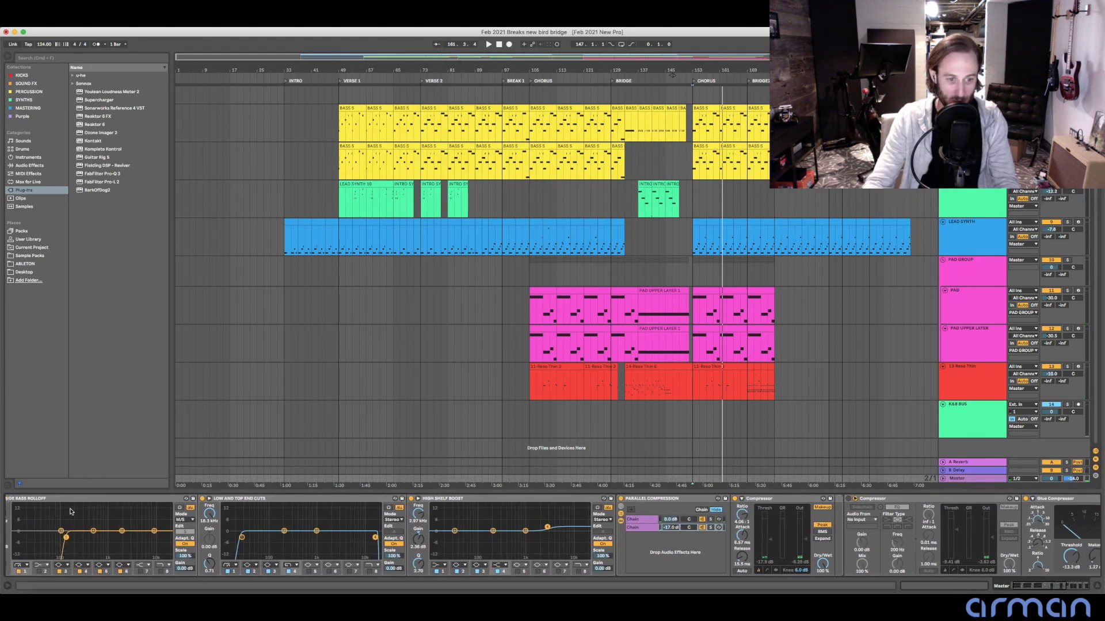
pyautogui.hscroll(-3, 70, 511)
pyautogui.hscroll(3, 70, 512)
pyautogui.hscroll(-3, 70, 512)
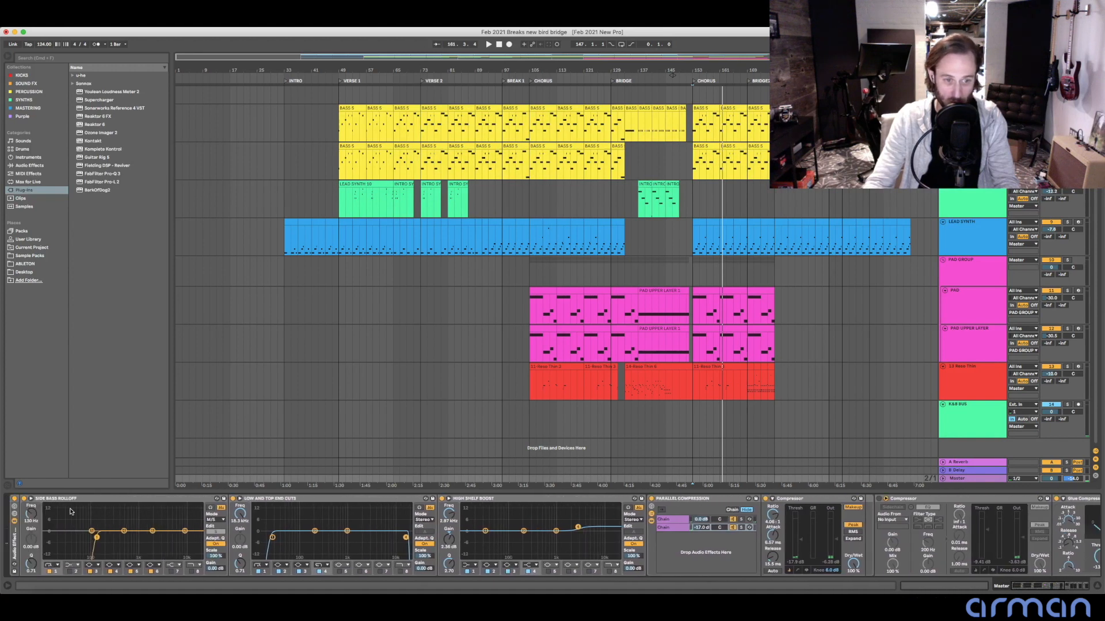
pyautogui.hscroll(1, 34, 502)
pyautogui.hscroll(-1, 36, 503)
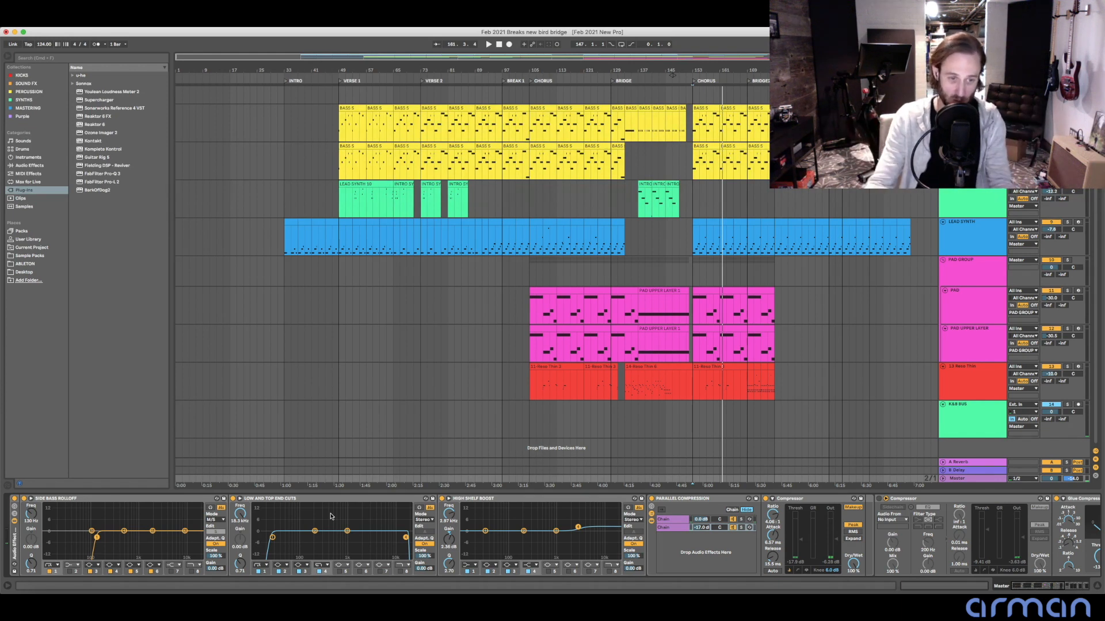
# - Nudge the Q of band 1 in LOW AND TOP END CUTS to 0.72 and point out its high-cut band 4
pyautogui.click(294, 511)
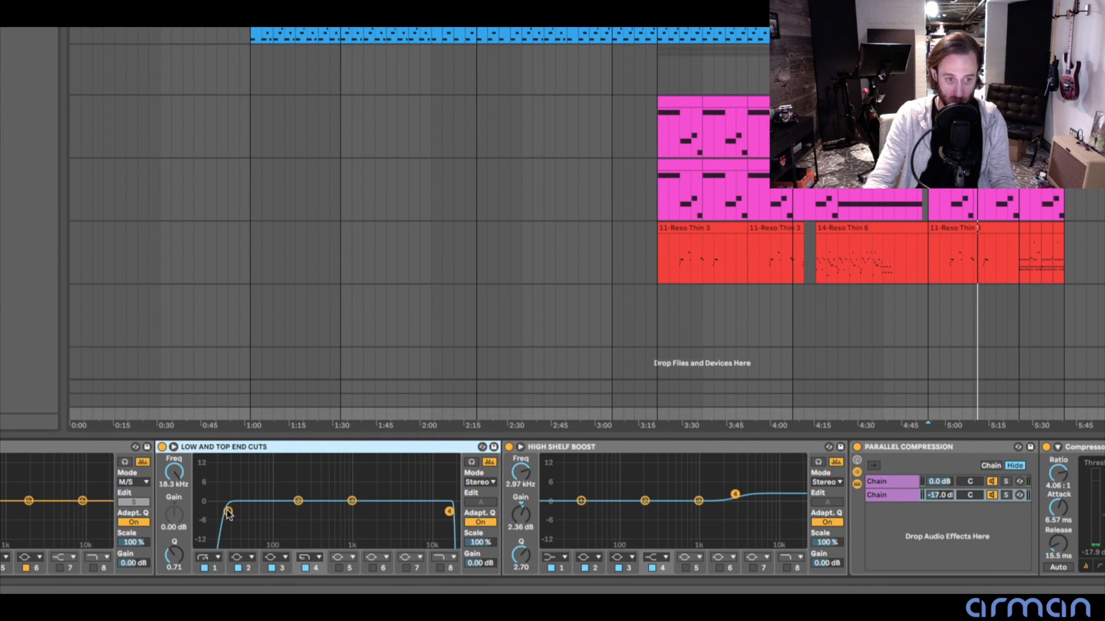
pyautogui.click(227, 512)
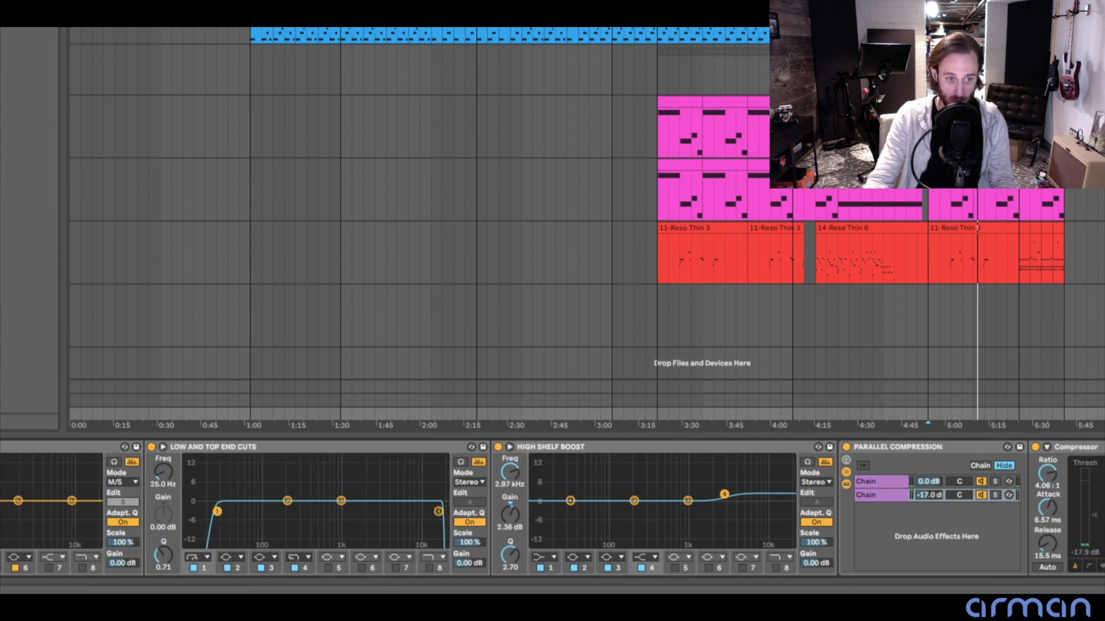
pyautogui.moveTo(217, 511); pyautogui.dragTo(217, 510)
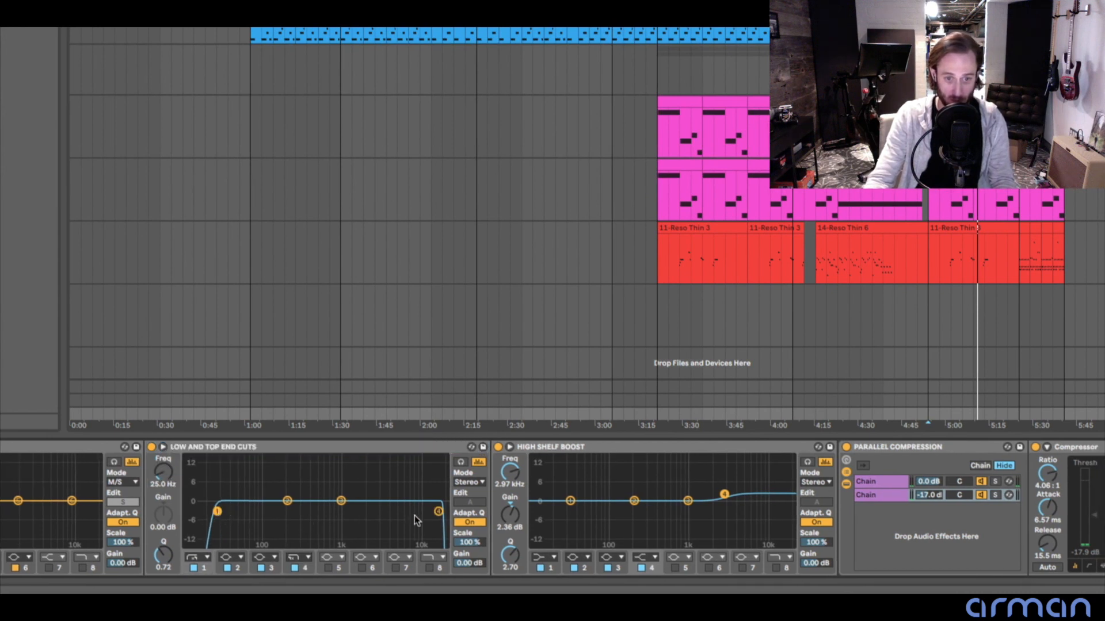
pyautogui.click(439, 512)
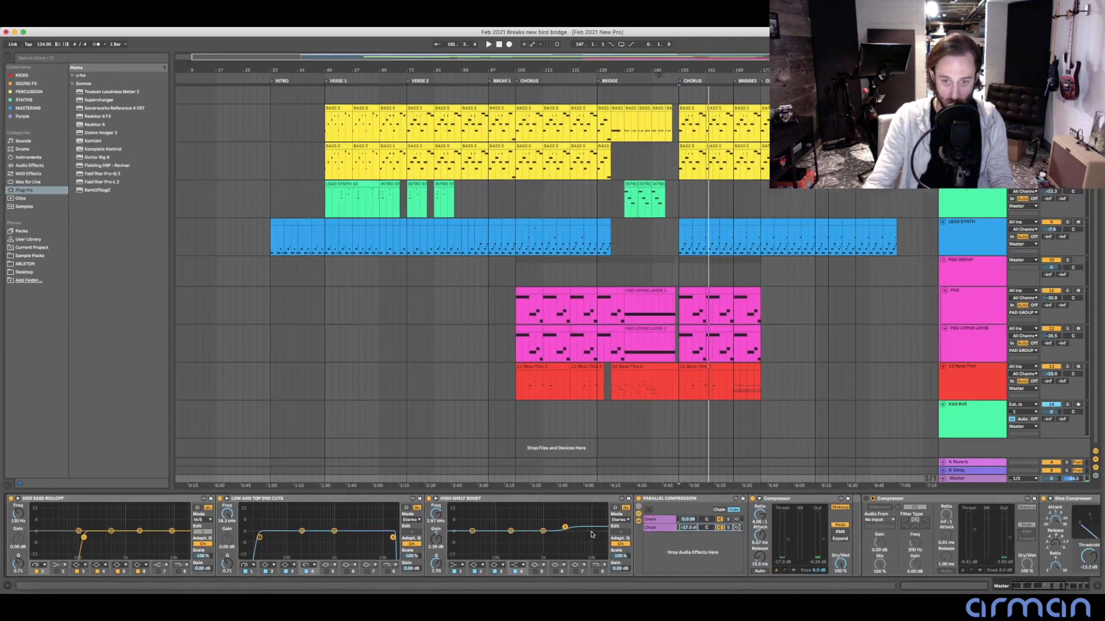
# - Compare playback from bar 153 with HIGH SHELF BOOST bypassed and enabled, and bring the PARALLEL COMPRESSION rack into view
pyautogui.hscroll(5, 665, 534)
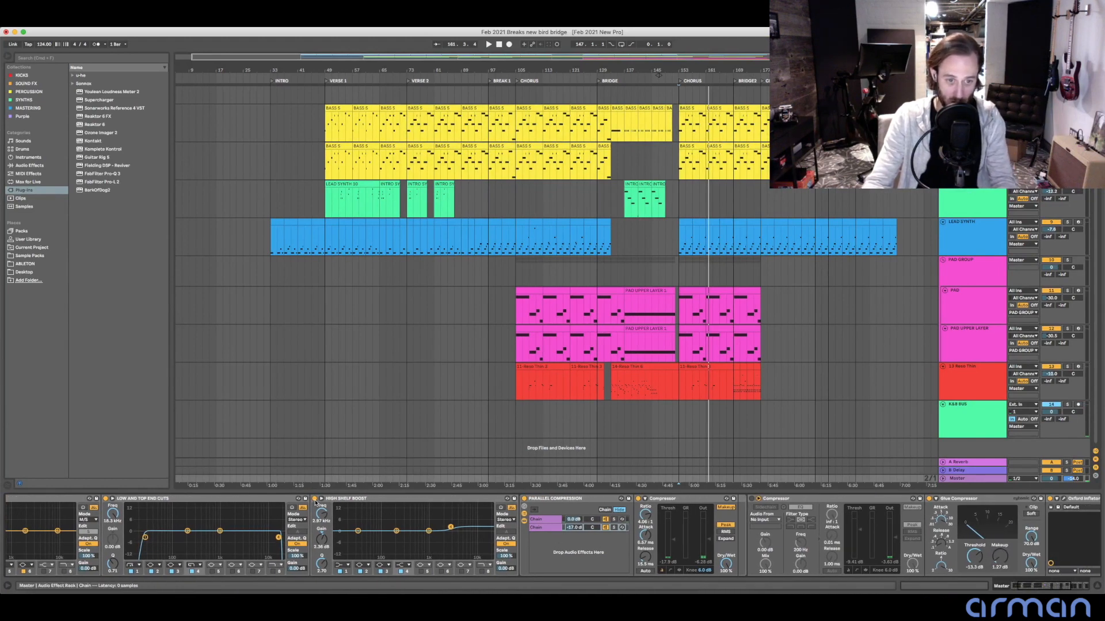
pyautogui.click(404, 504)
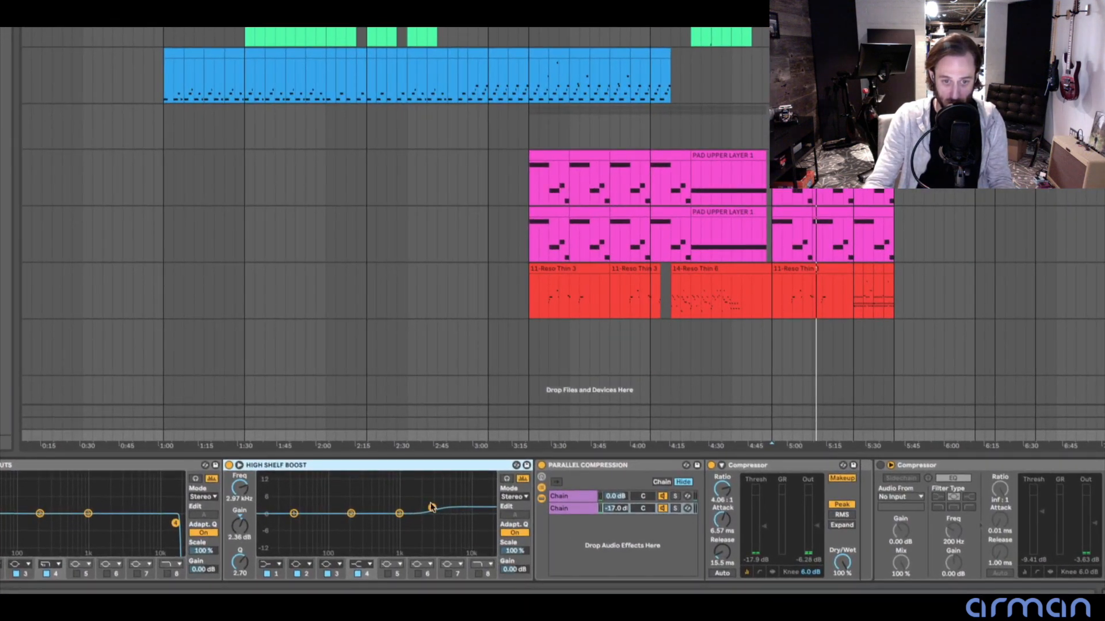
pyautogui.press('space')
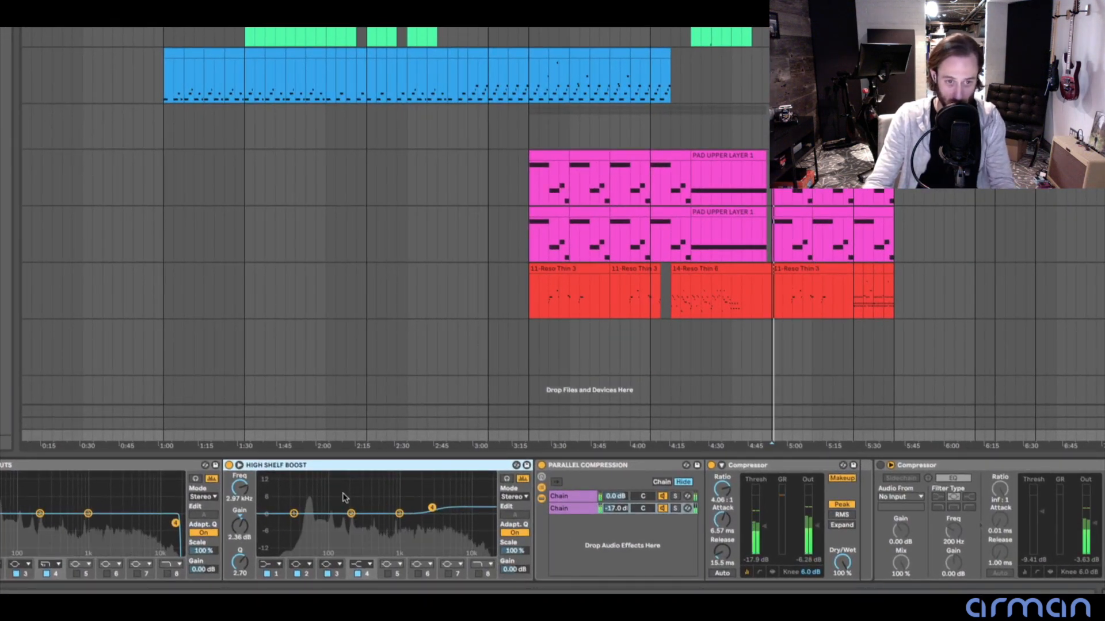
pyautogui.click(229, 466)
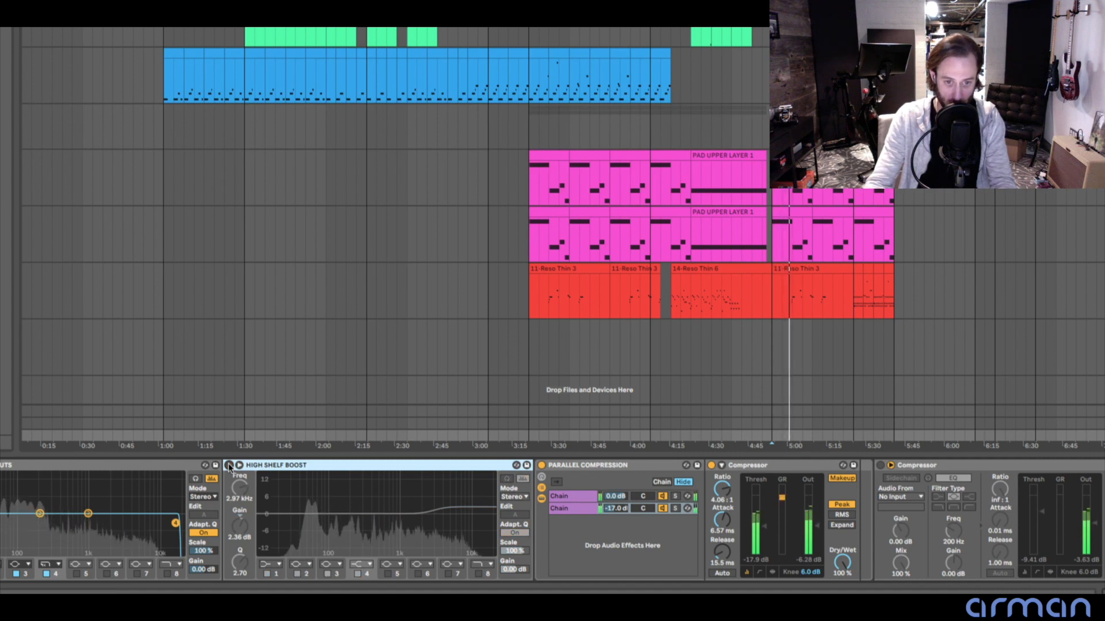
pyautogui.click(229, 465)
pyautogui.click(229, 465)
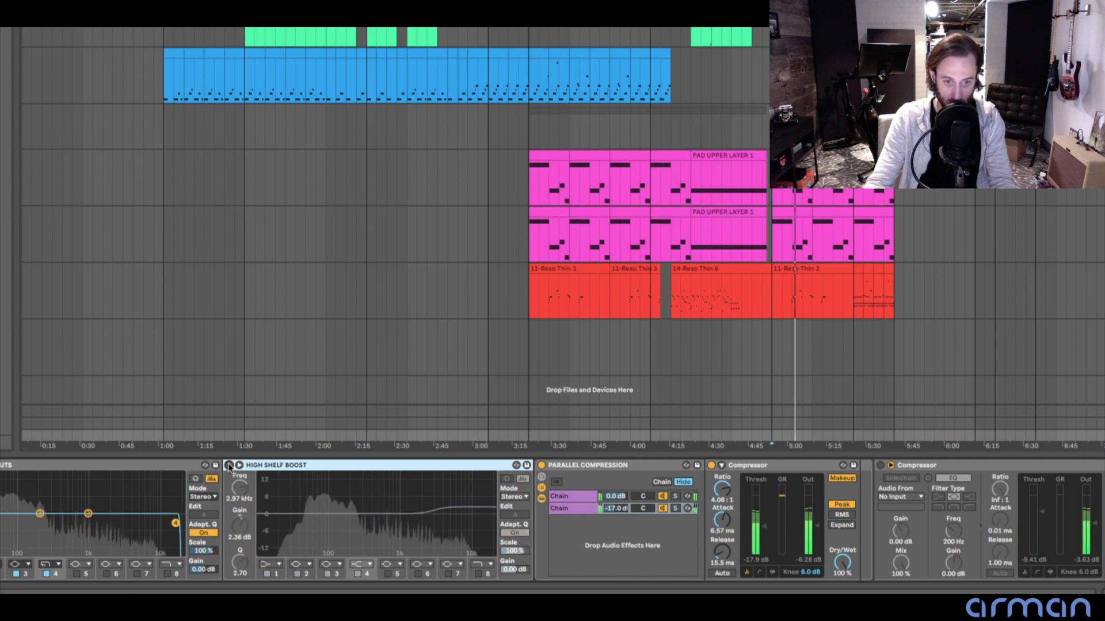
pyautogui.click(229, 466)
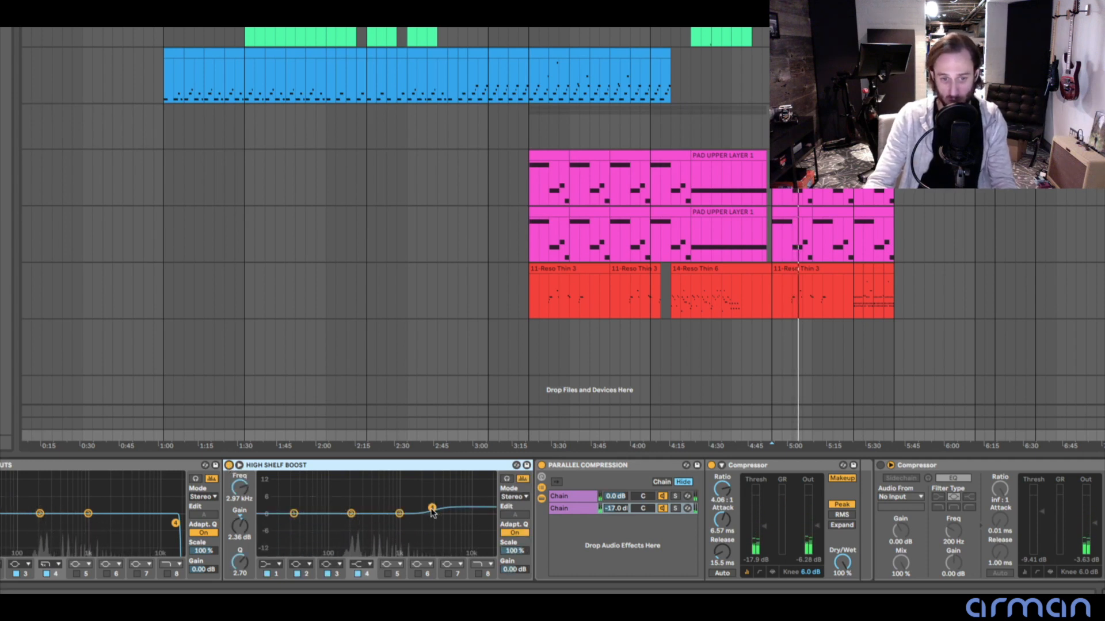
pyautogui.hscroll(3, 514, 541)
pyautogui.hscroll(6, 433, 532)
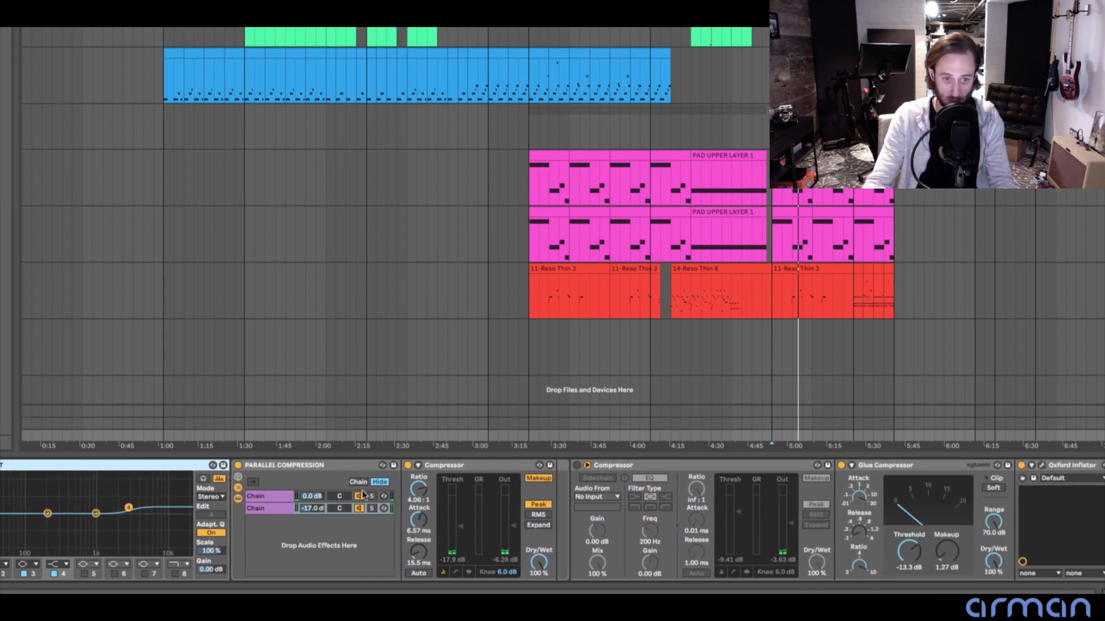
# - Play from bar 153 and compare the dry and compressed chains of the PARALLEL COMPRESSION rack soloed separately and together
pyautogui.click(275, 509)
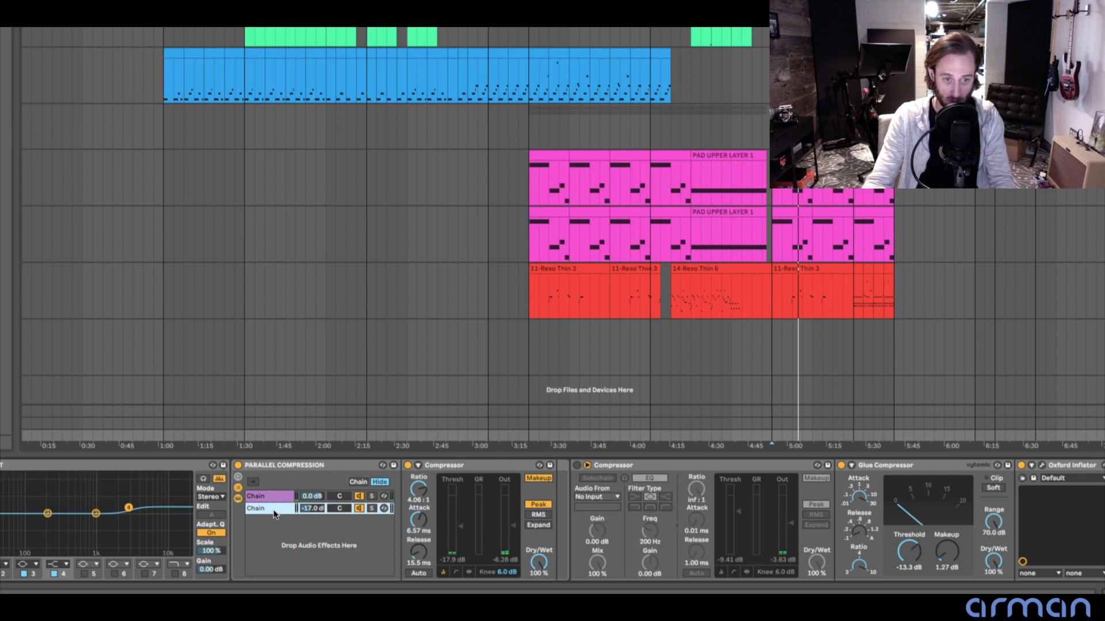
pyautogui.click(372, 509)
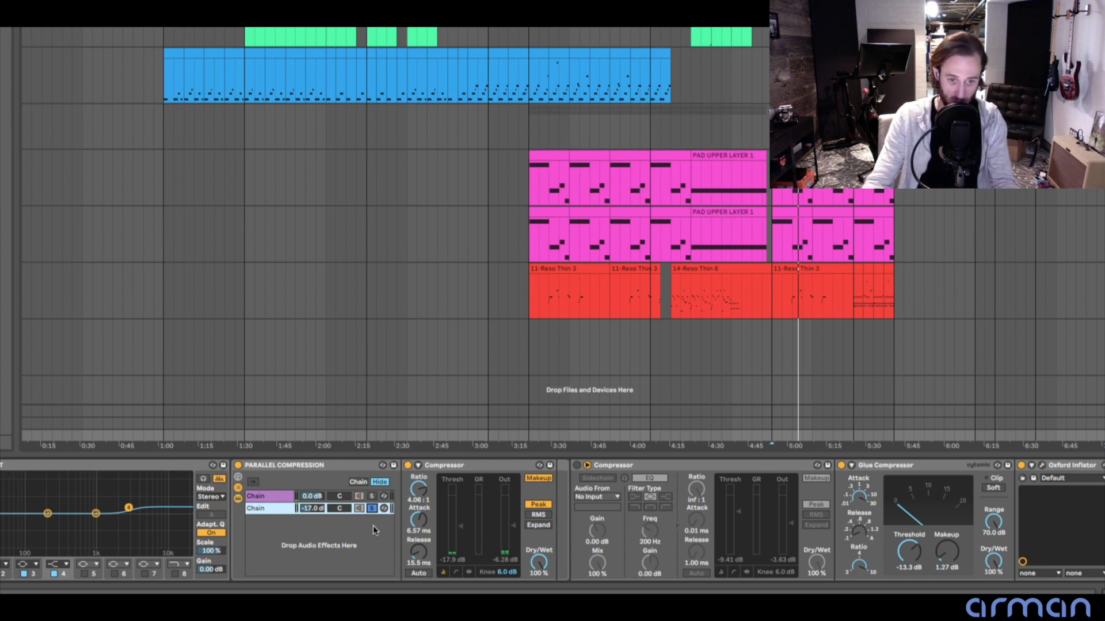
pyautogui.press('space')
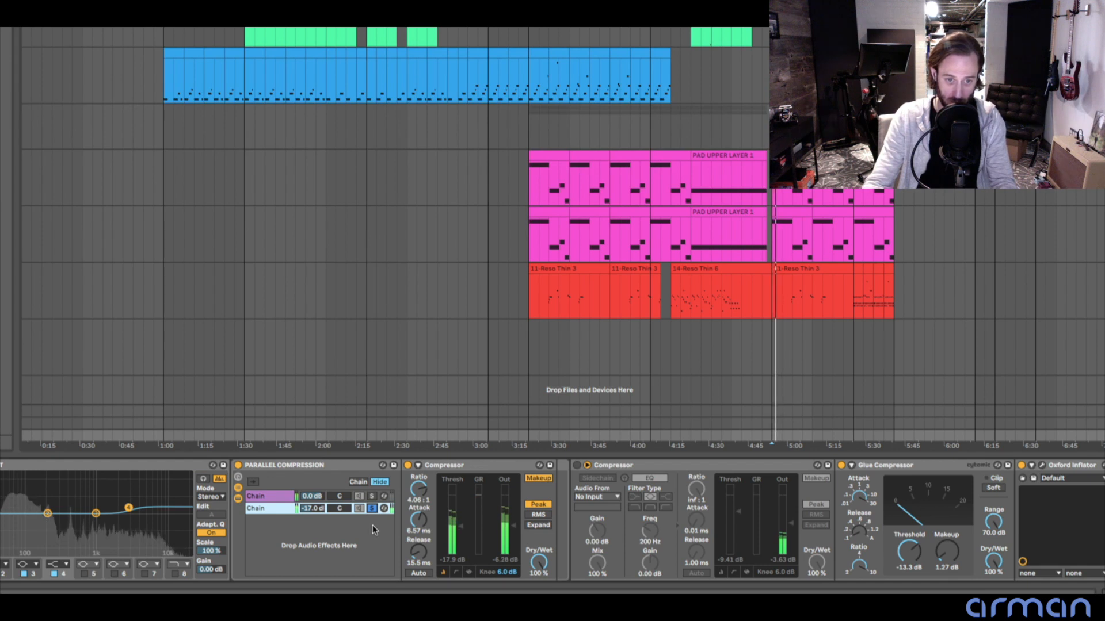
pyautogui.click(371, 496)
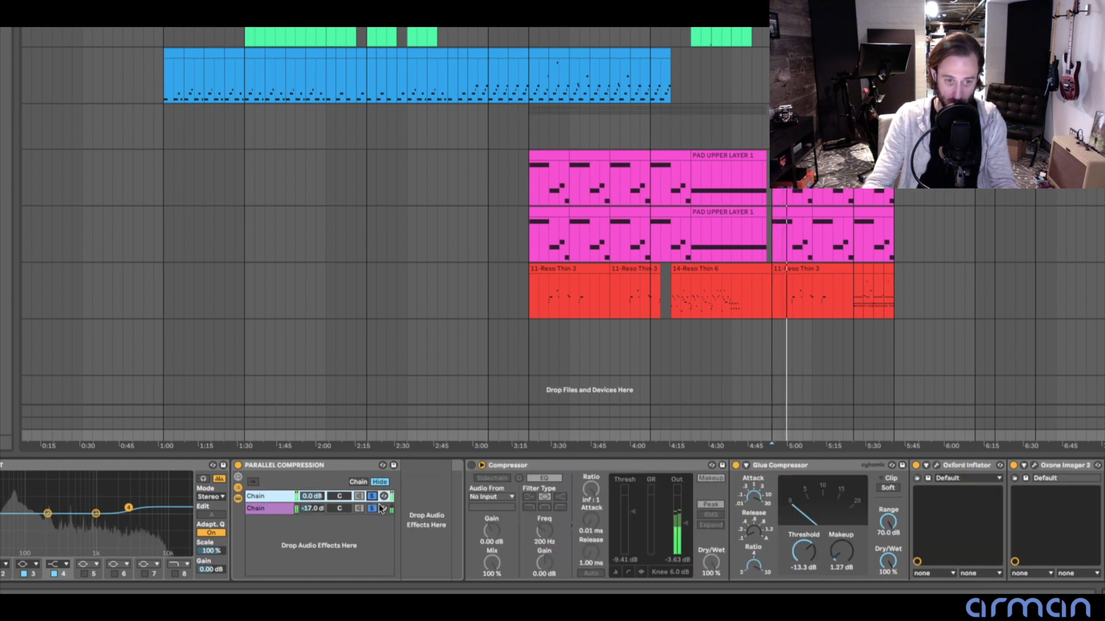
pyautogui.click(373, 509)
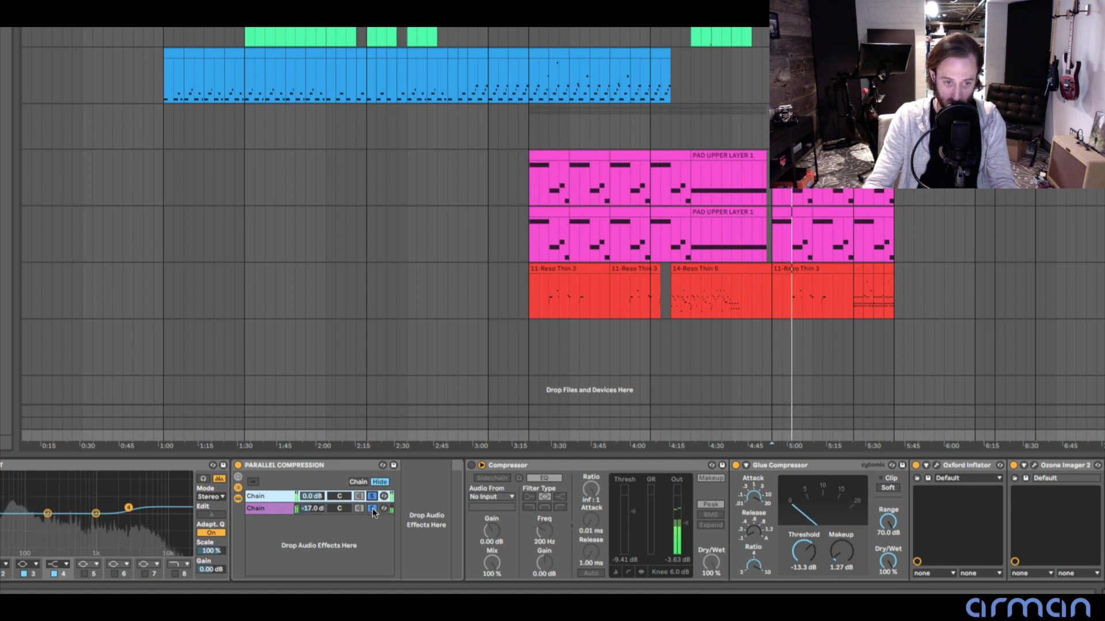
pyautogui.click(371, 509)
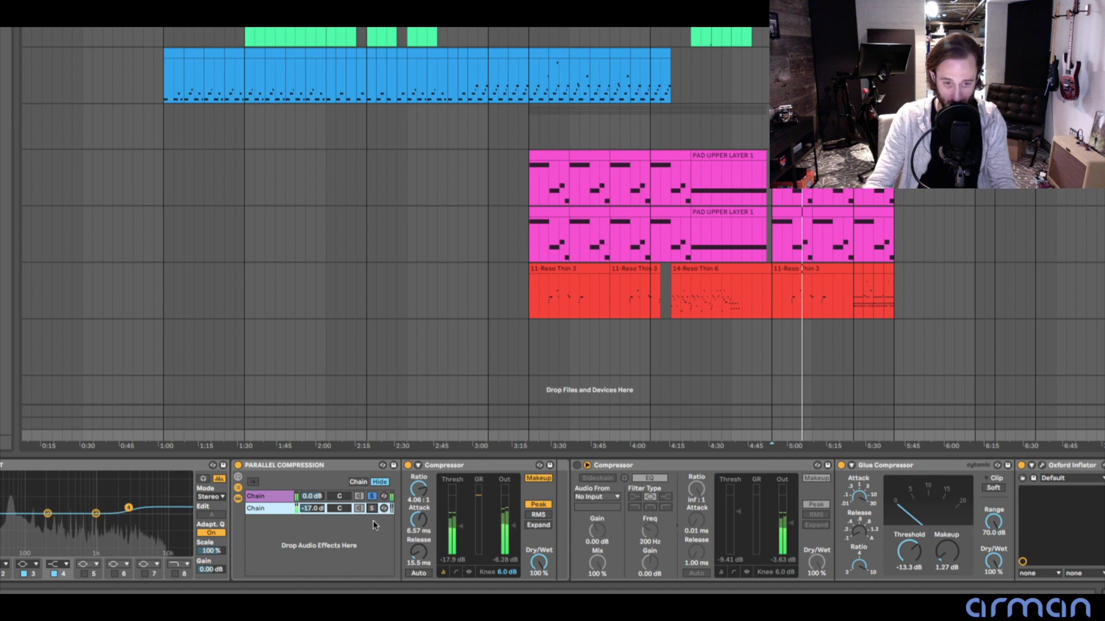
pyautogui.click(370, 508)
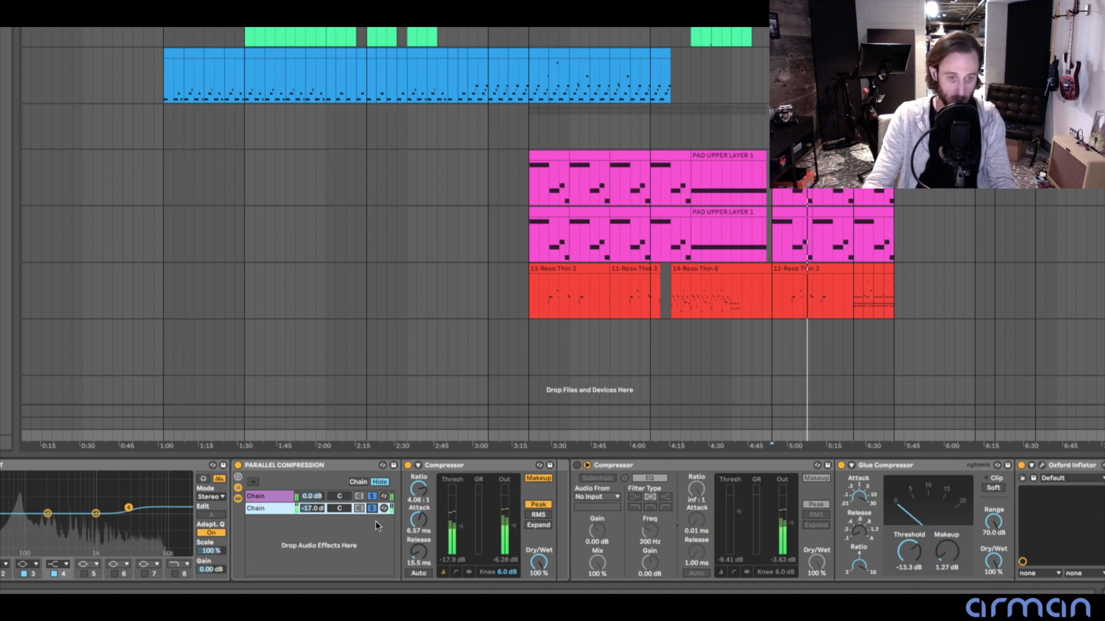
# - Examine the switched-off Compressor and the Glue Compressor that follow the PARALLEL COMPRESSION rack
pyautogui.click(641, 470)
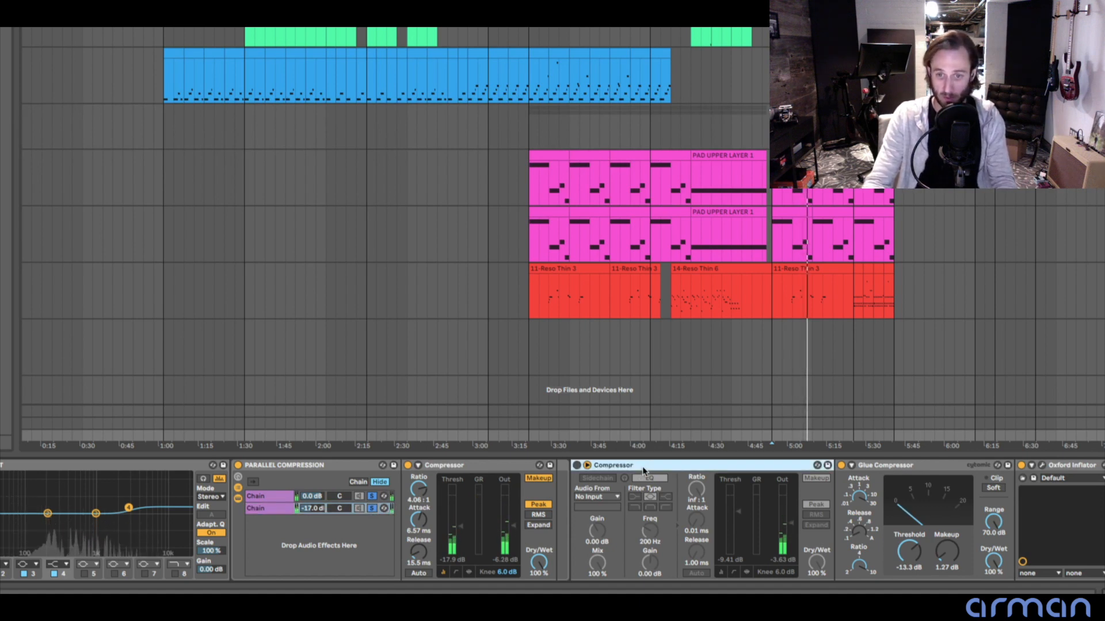
pyautogui.hscroll(4, 643, 471)
pyautogui.click(699, 467)
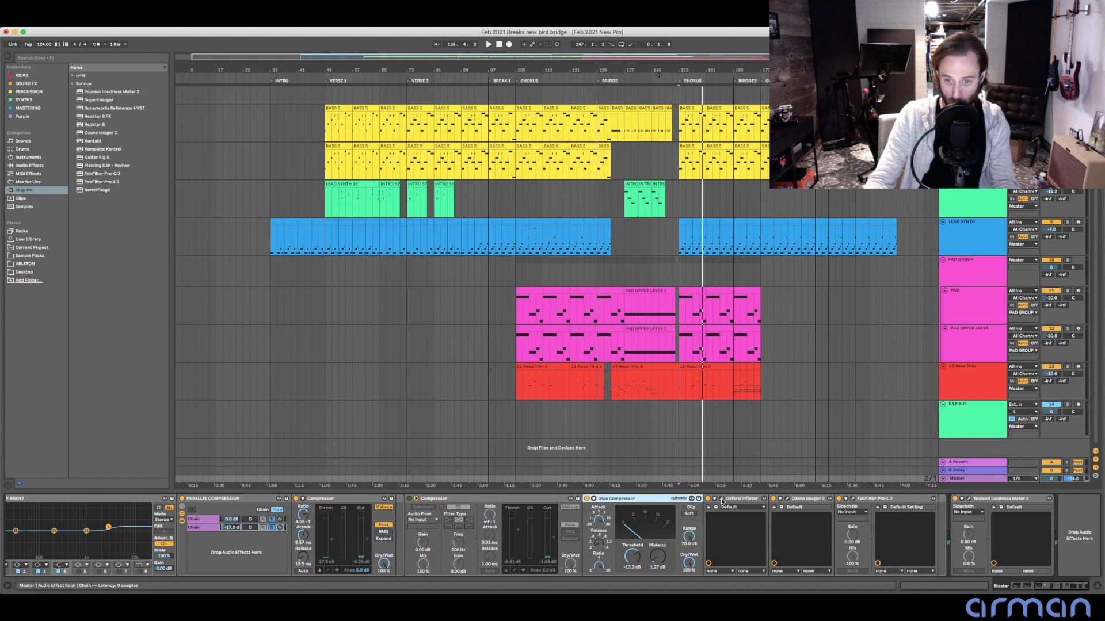
pyautogui.hscroll(-1, 722, 501)
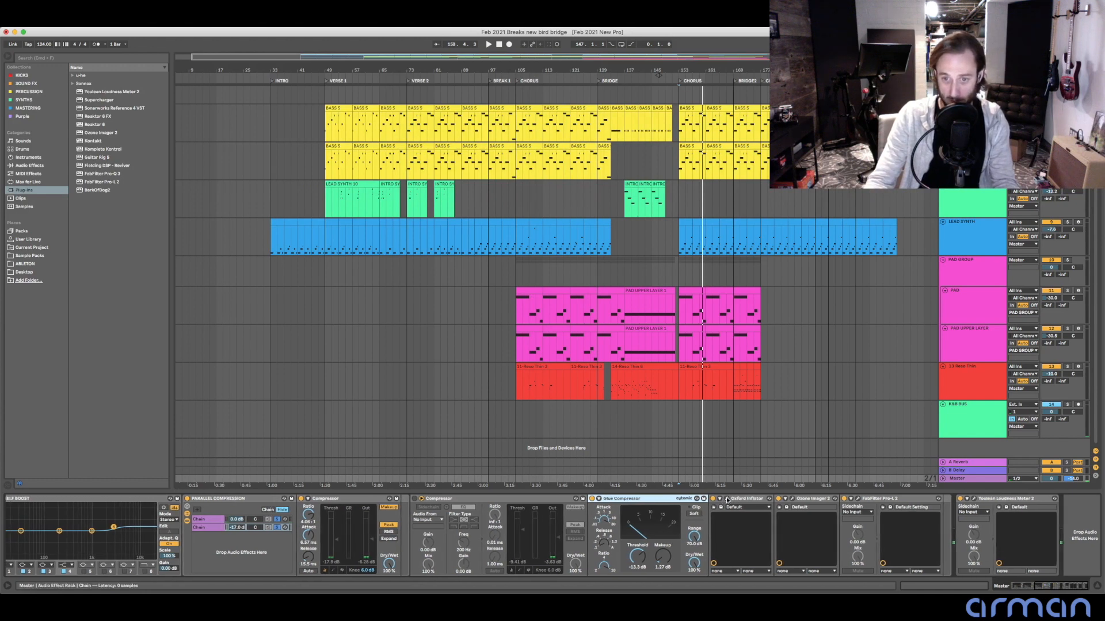
# - Open the Oxford Inflator on the Master track and place its window clear over the arrangement to examine its settings
pyautogui.click(726, 500)
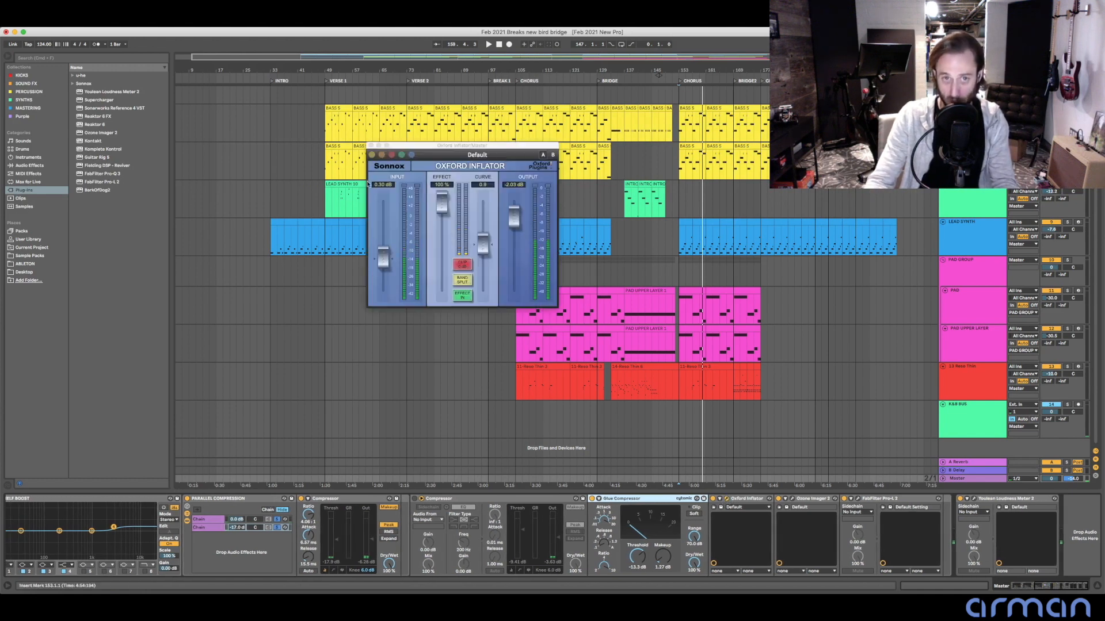
pyautogui.moveTo(463, 146); pyautogui.dragTo(412, 148)
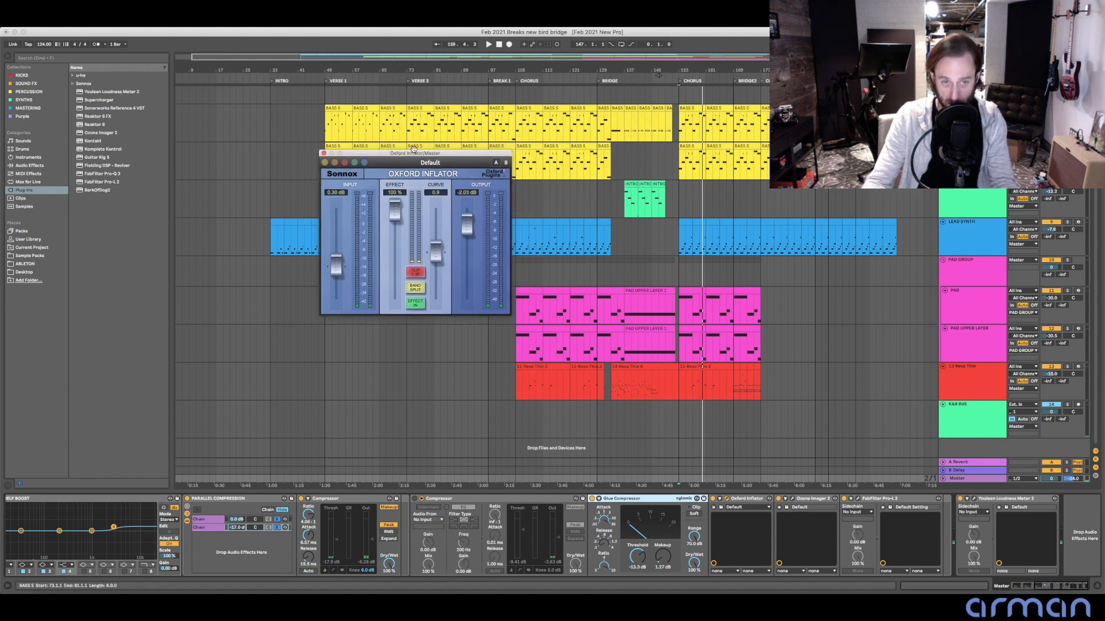
pyautogui.moveTo(419, 154); pyautogui.dragTo(394, 155)
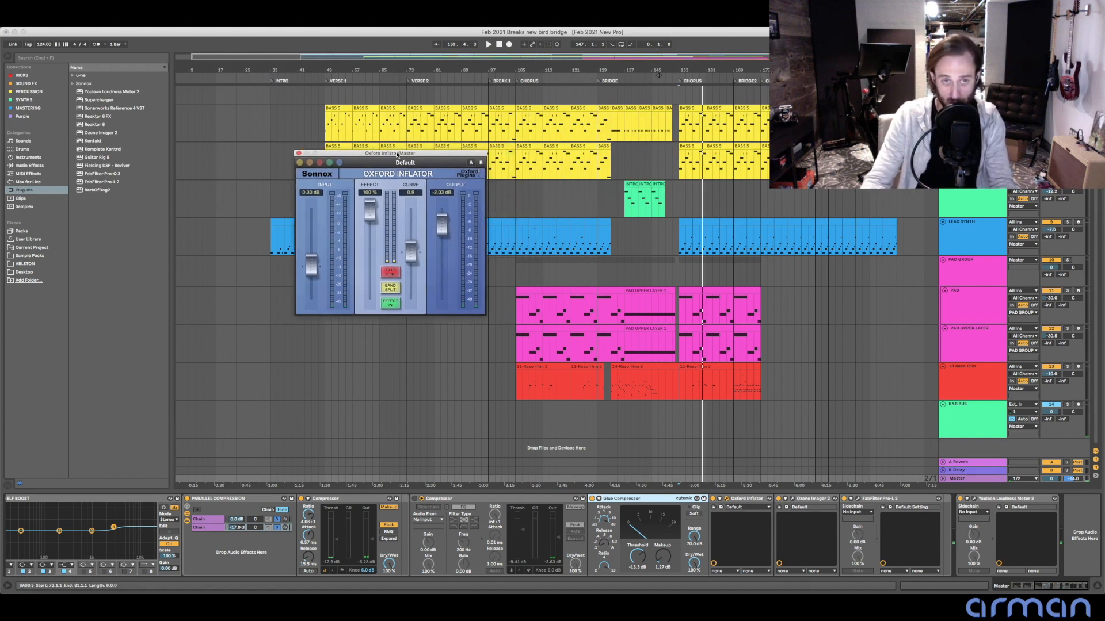
pyautogui.moveTo(334, 156); pyautogui.dragTo(397, 174)
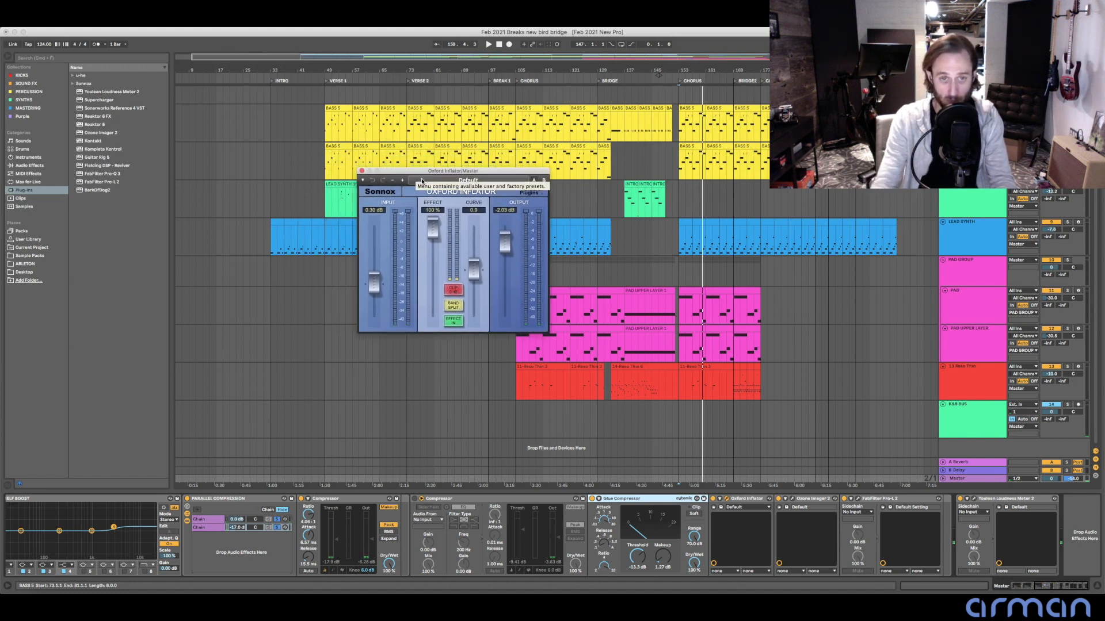
pyautogui.moveTo(445, 173); pyautogui.dragTo(510, 180)
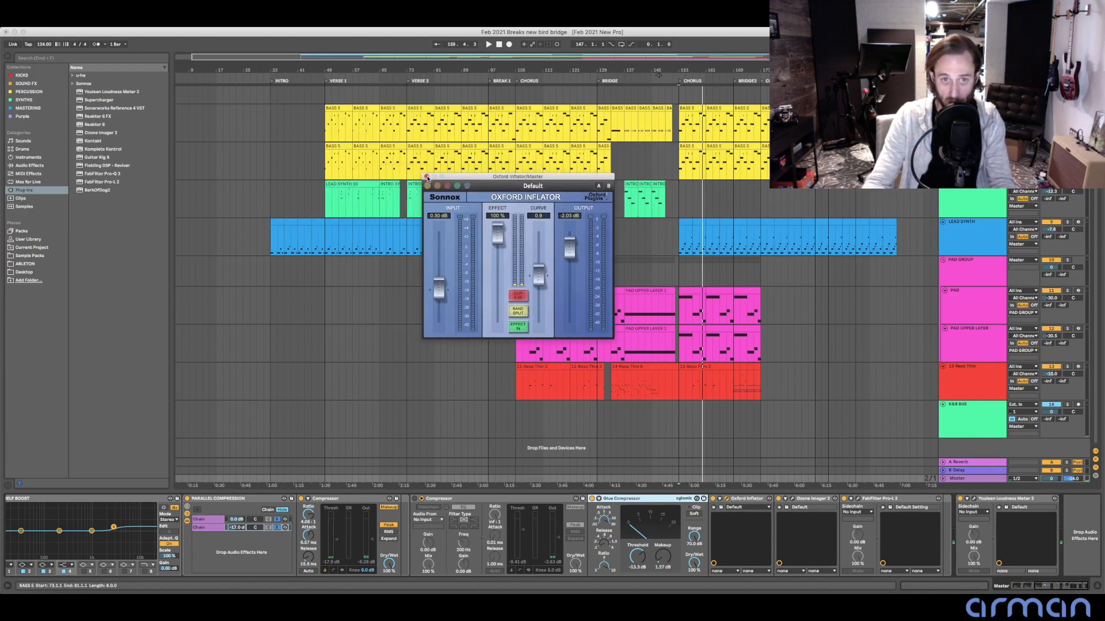
# - Play from bar 153, compare the Oxford Inflator's states A and B, return to state A and close the plug-in
pyautogui.press('space')
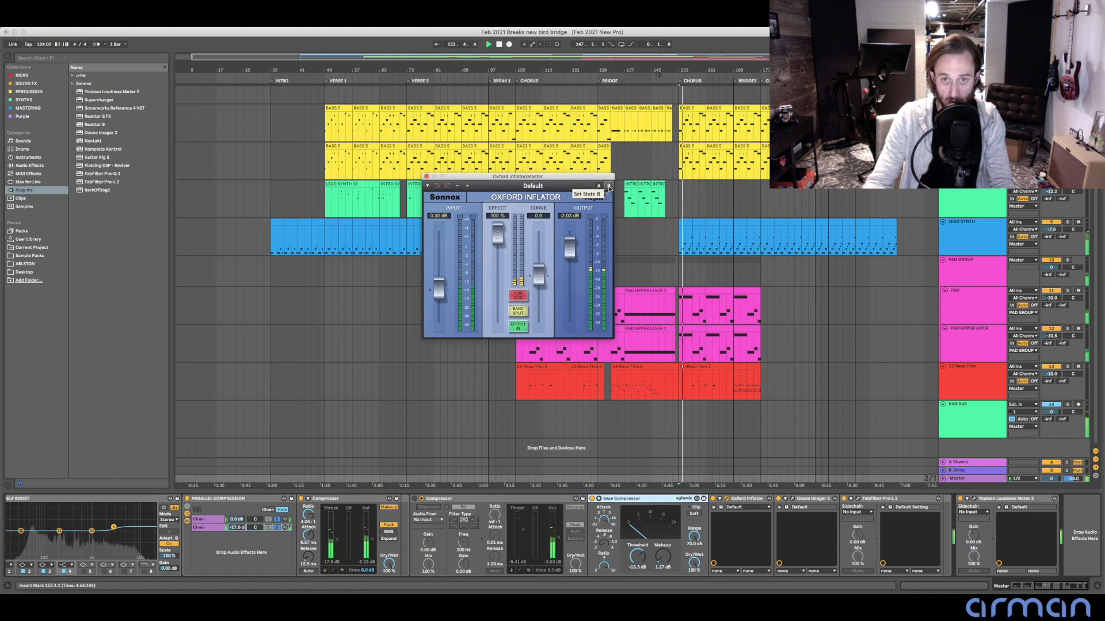
pyautogui.click(609, 187)
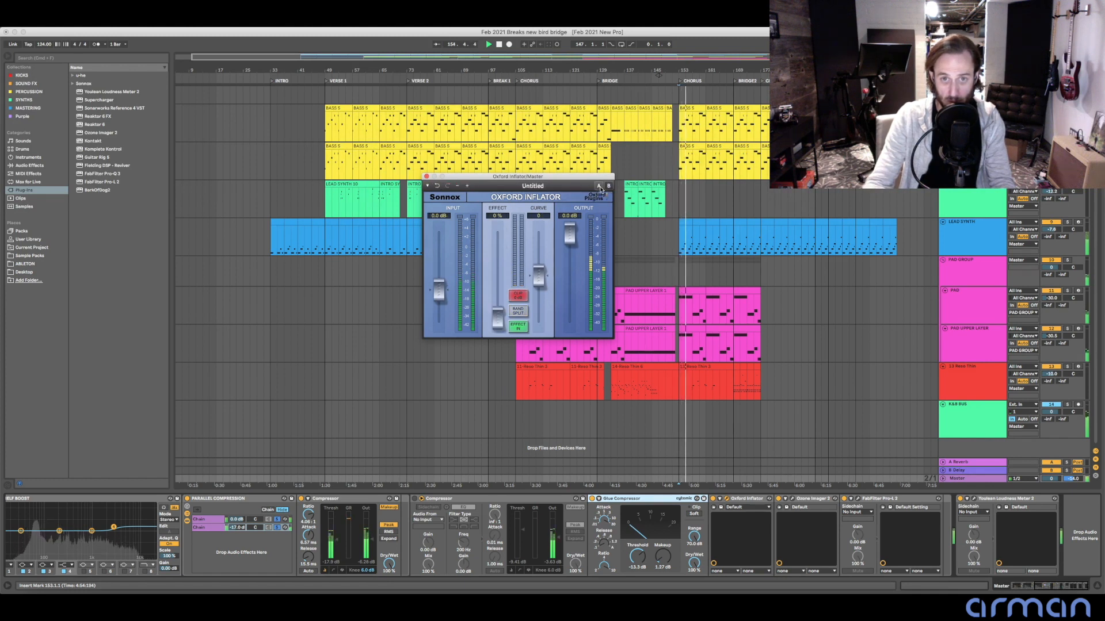
pyautogui.click(599, 187)
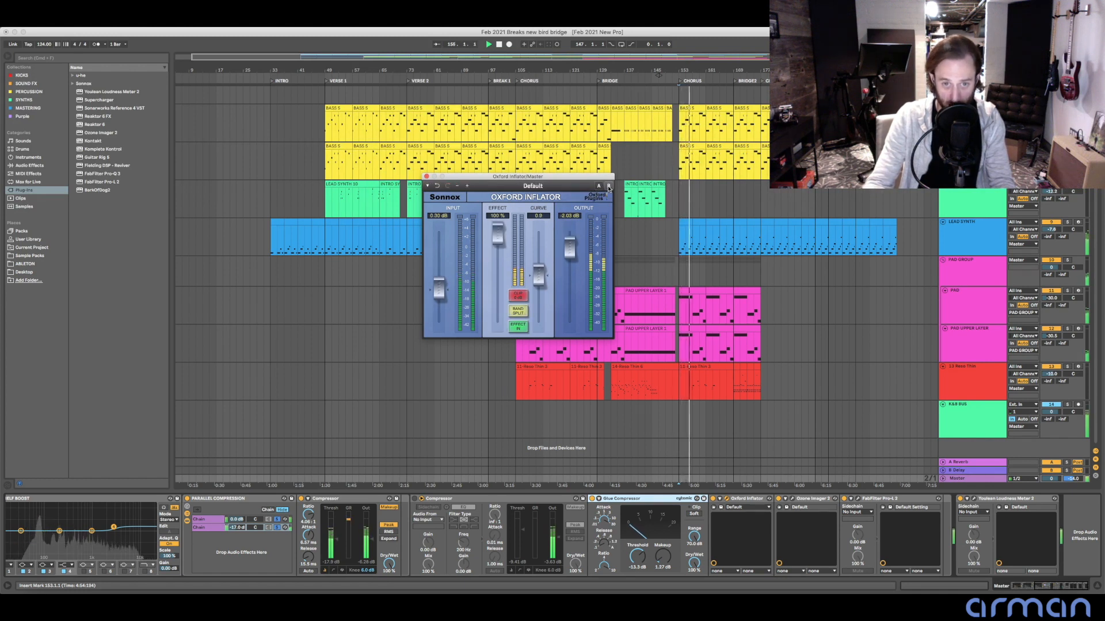
pyautogui.click(426, 176)
# - Open Ozone Imager 2 from the Master track's device chain and enlarge its window over the arrangement
pyautogui.click(798, 502)
pyautogui.click(792, 499)
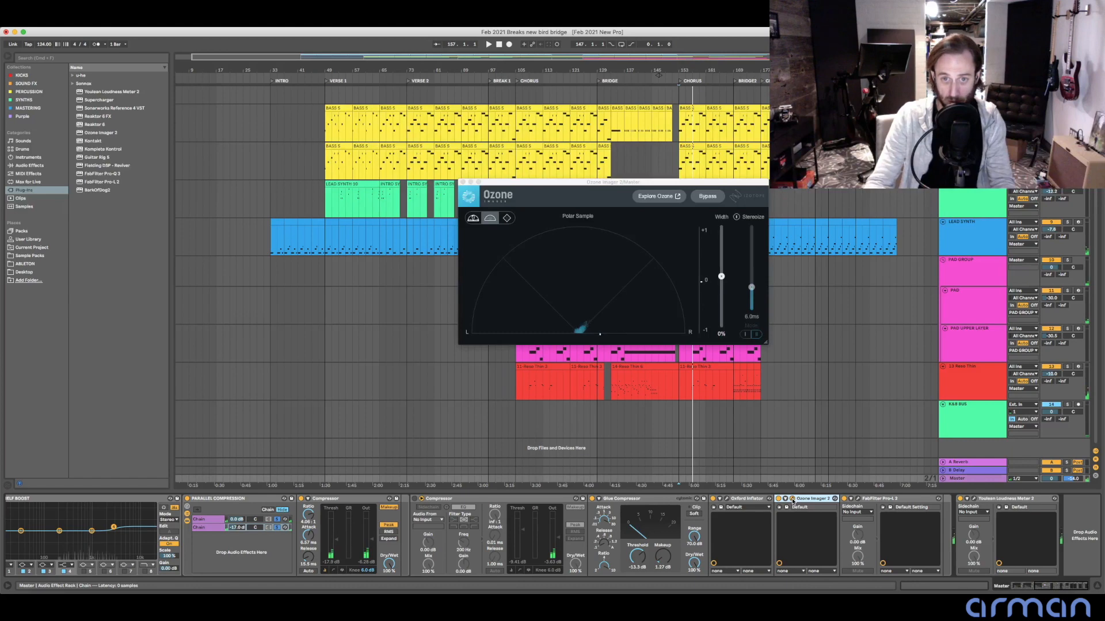
pyautogui.moveTo(590, 186); pyautogui.dragTo(414, 124)
pyautogui.moveTo(589, 286); pyautogui.dragTo(645, 345)
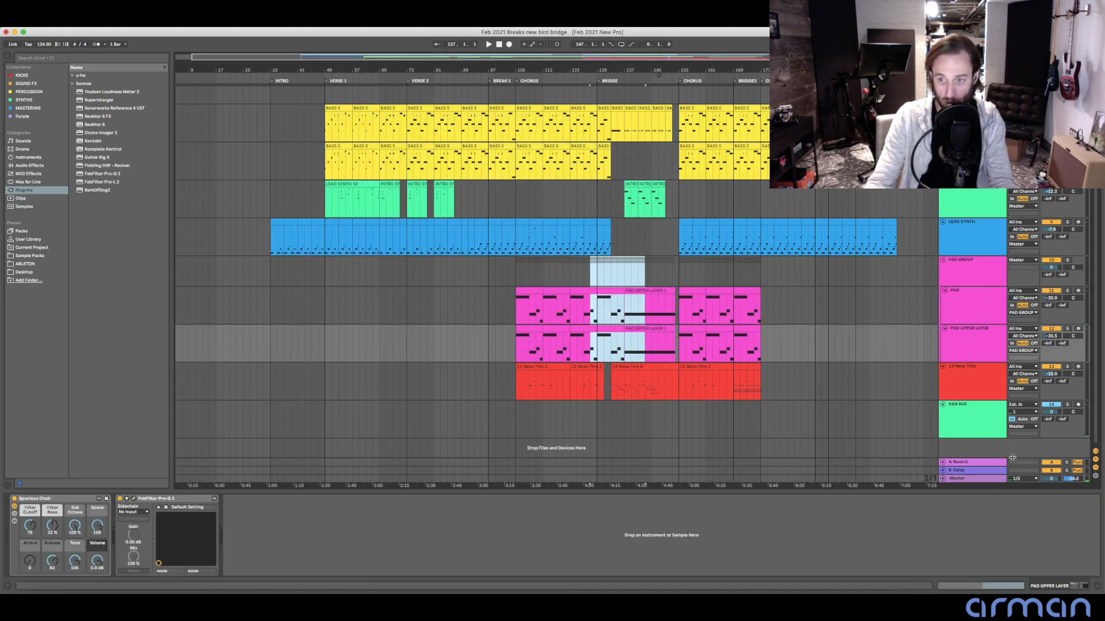
pyautogui.click(970, 482)
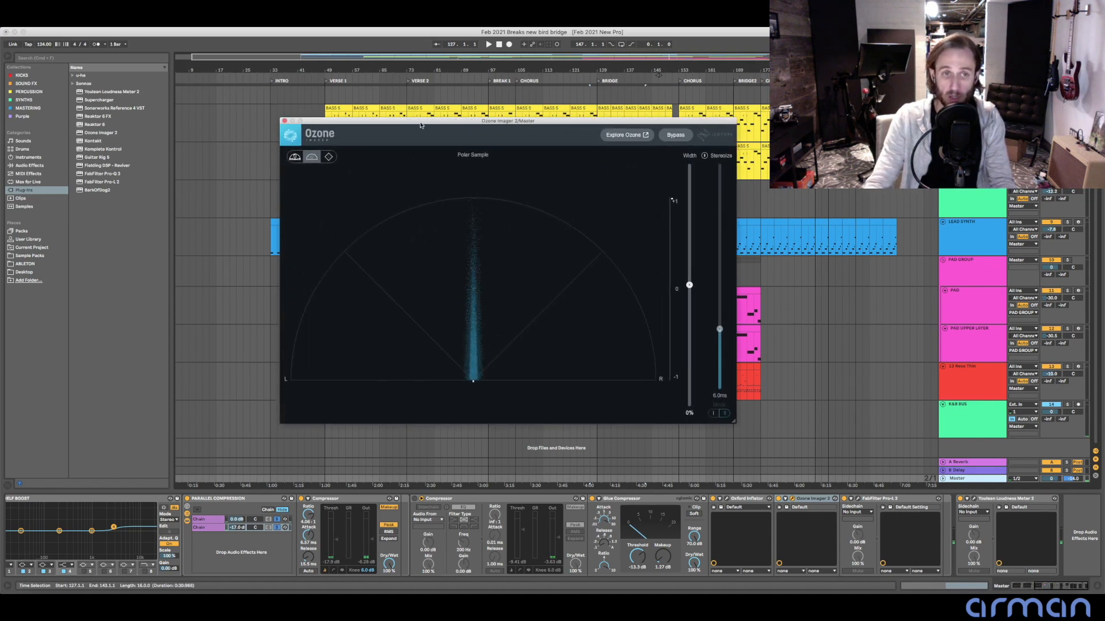
# - Reposition the Ozone Imager 2 window and play from bar 127 to examine the stereo image in the Polar Sample view
pyautogui.moveTo(423, 124); pyautogui.dragTo(408, 130)
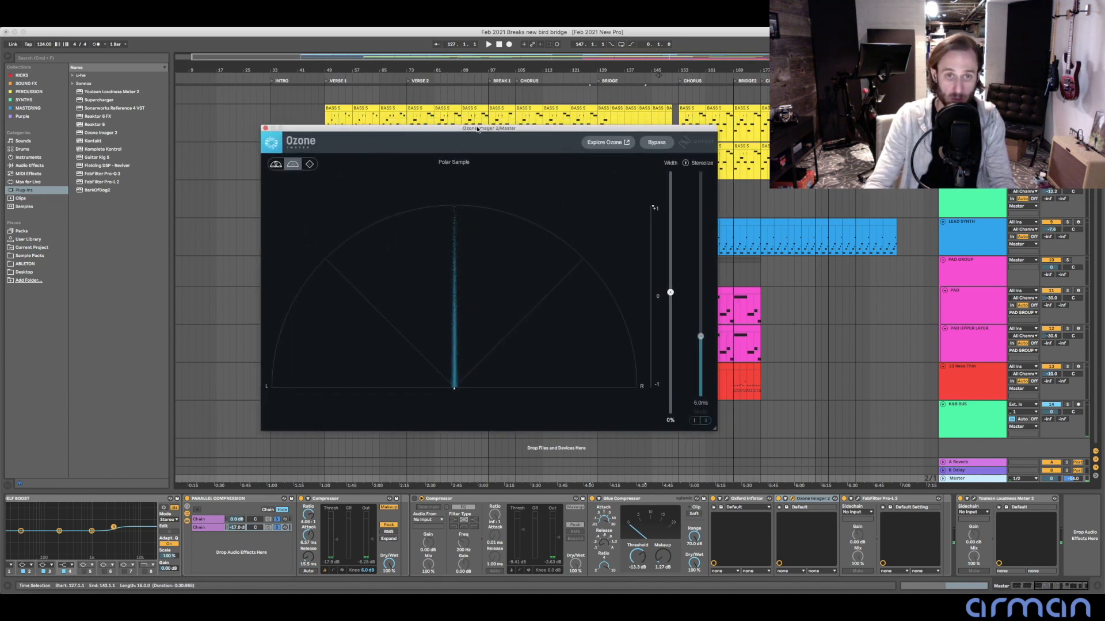
pyautogui.moveTo(477, 128); pyautogui.dragTo(487, 117)
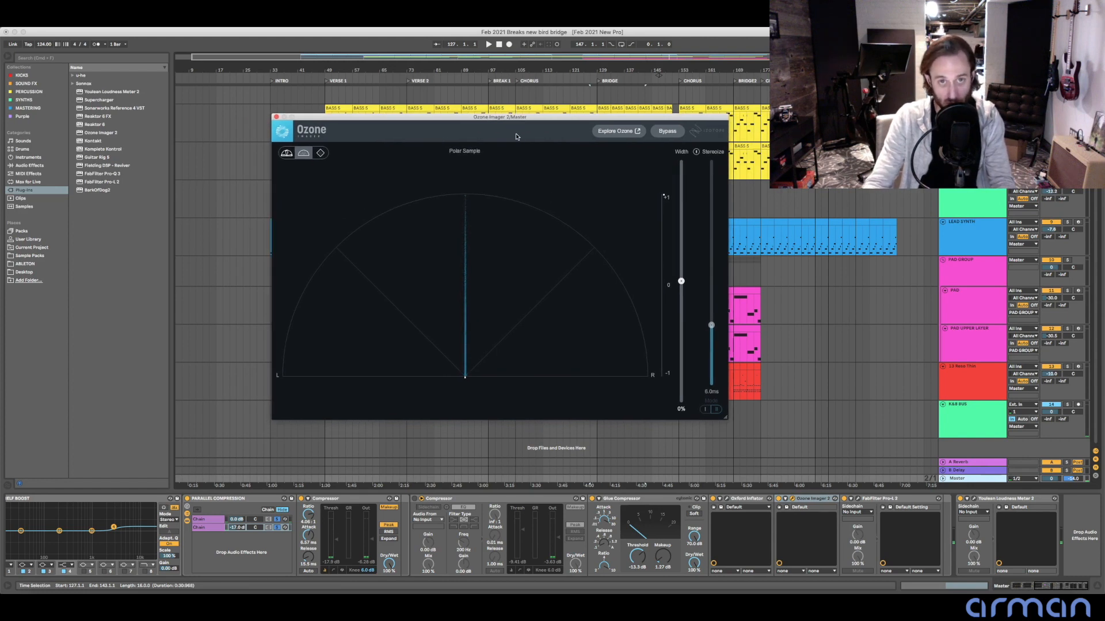
pyautogui.moveTo(515, 120); pyautogui.dragTo(488, 112)
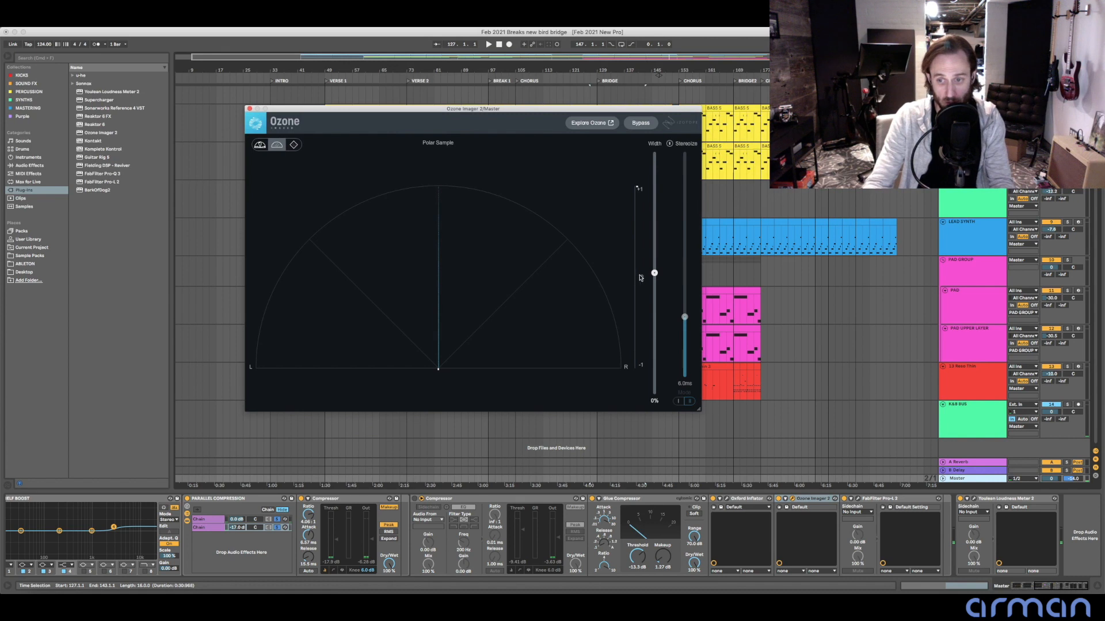
pyautogui.press('space')
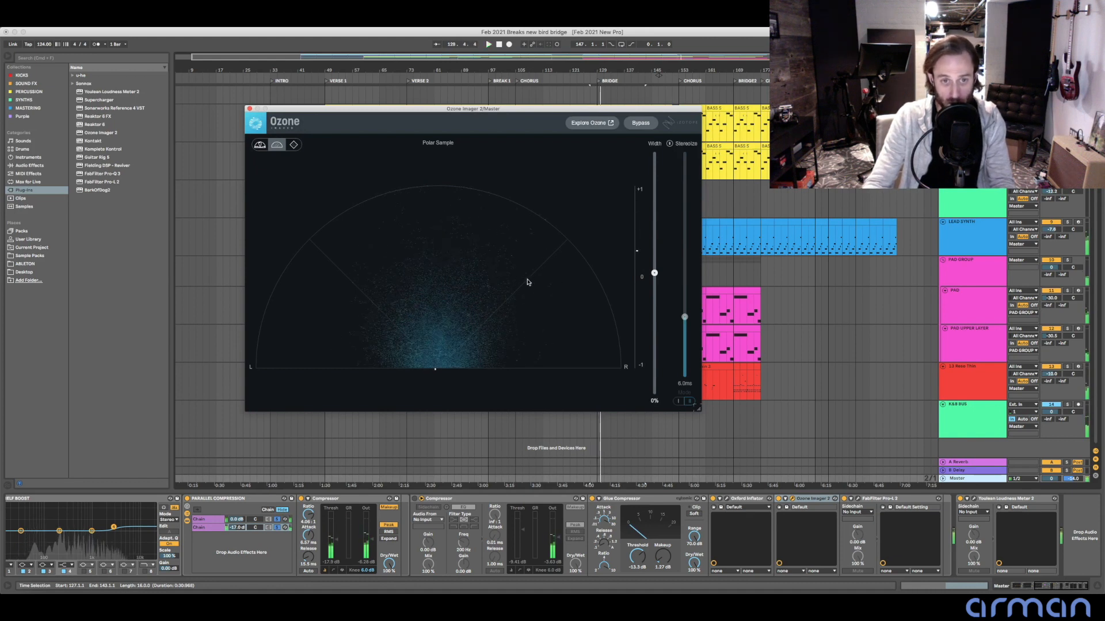
pyautogui.moveTo(507, 109); pyautogui.dragTo(492, 111)
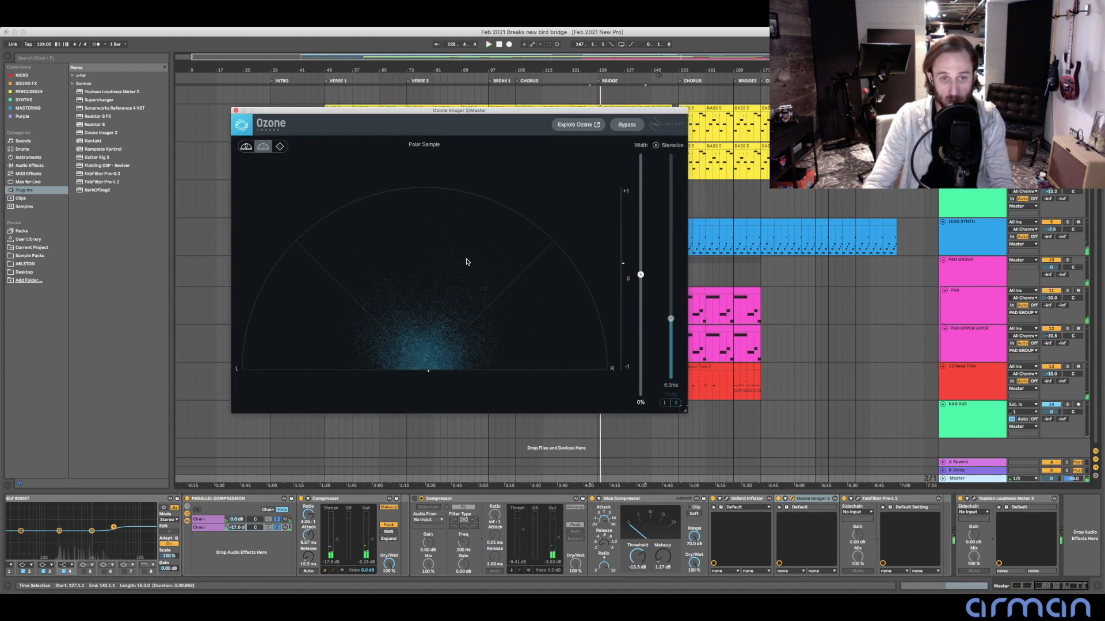
# - Revisit the SIDE BASS ROLLOFF equalizer, set Ozone Imager 2's Width to 2%, audition it and close the plug-in
pyautogui.hscroll(-5, 497, 525)
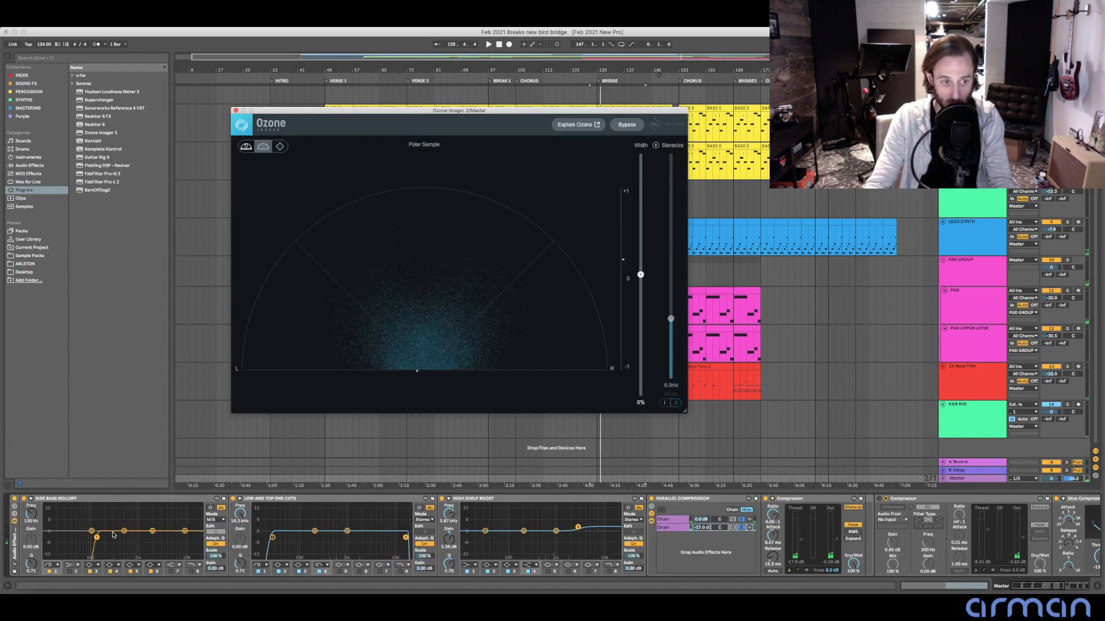
pyautogui.hscroll(6, 346, 529)
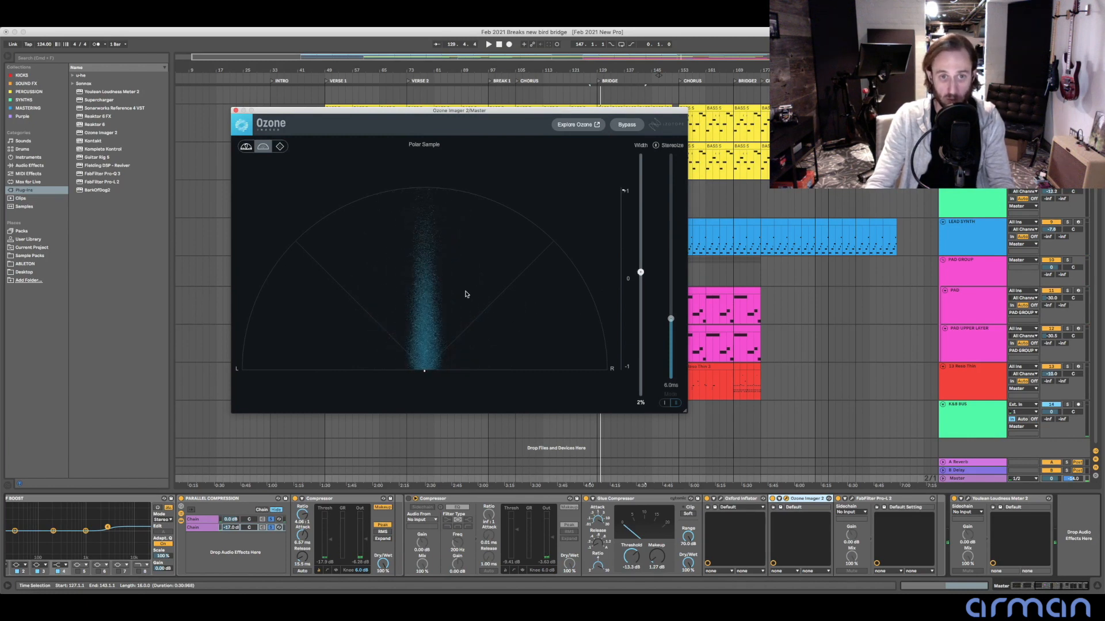
pyautogui.press('space')
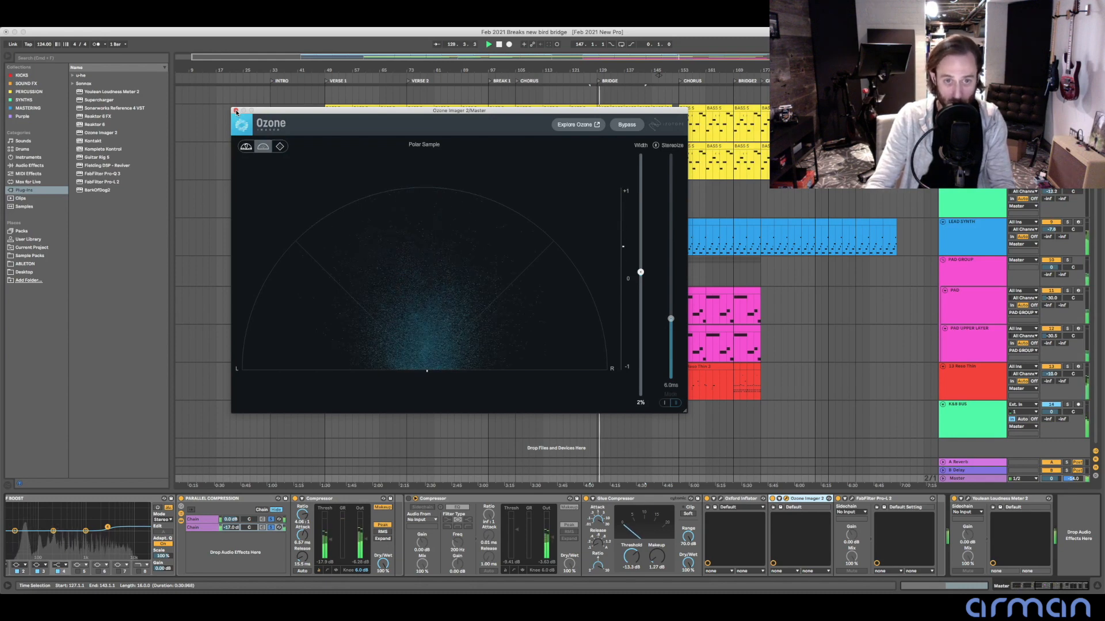
pyautogui.click(236, 110)
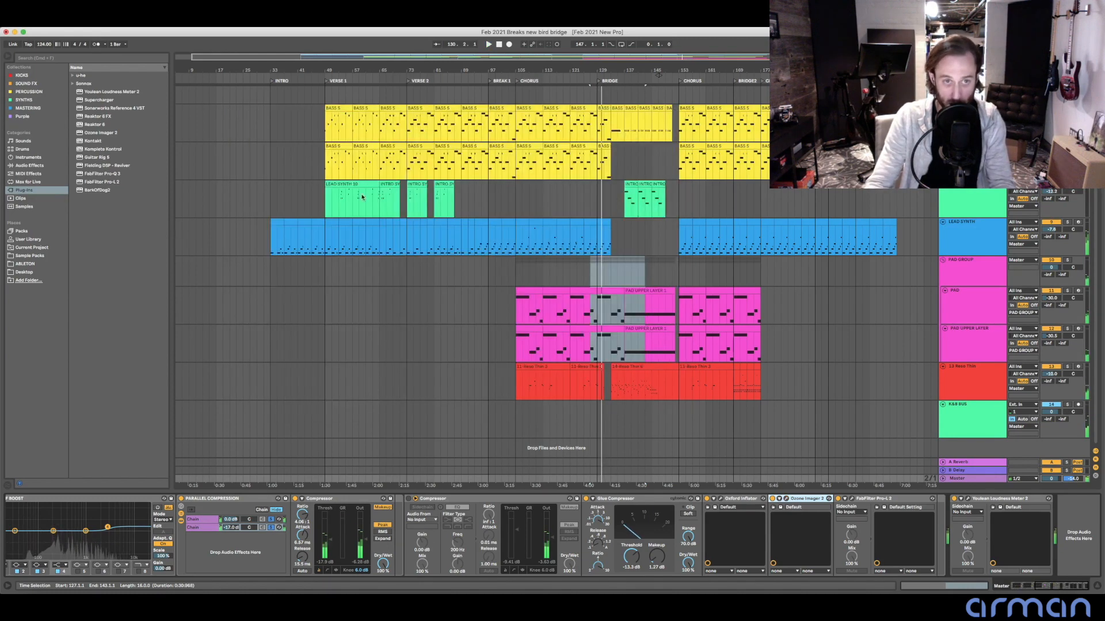
# - Open FabFilter Pro-L 2 on the Master track, play the bridge to watch its gain reduction, and close the limiter
pyautogui.click(968, 479)
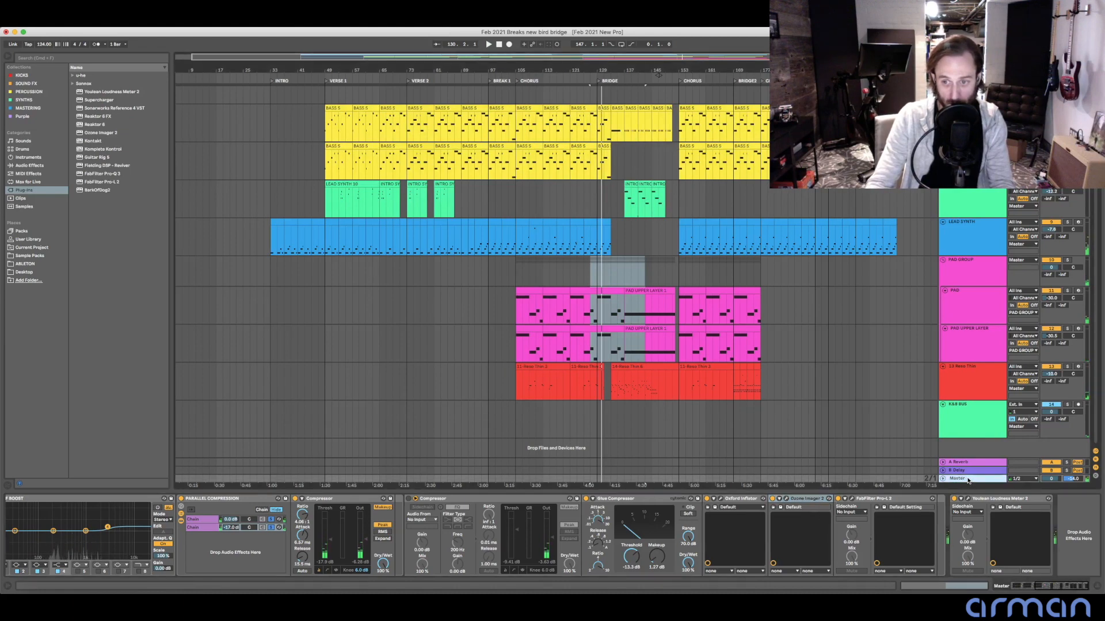
pyautogui.click(850, 499)
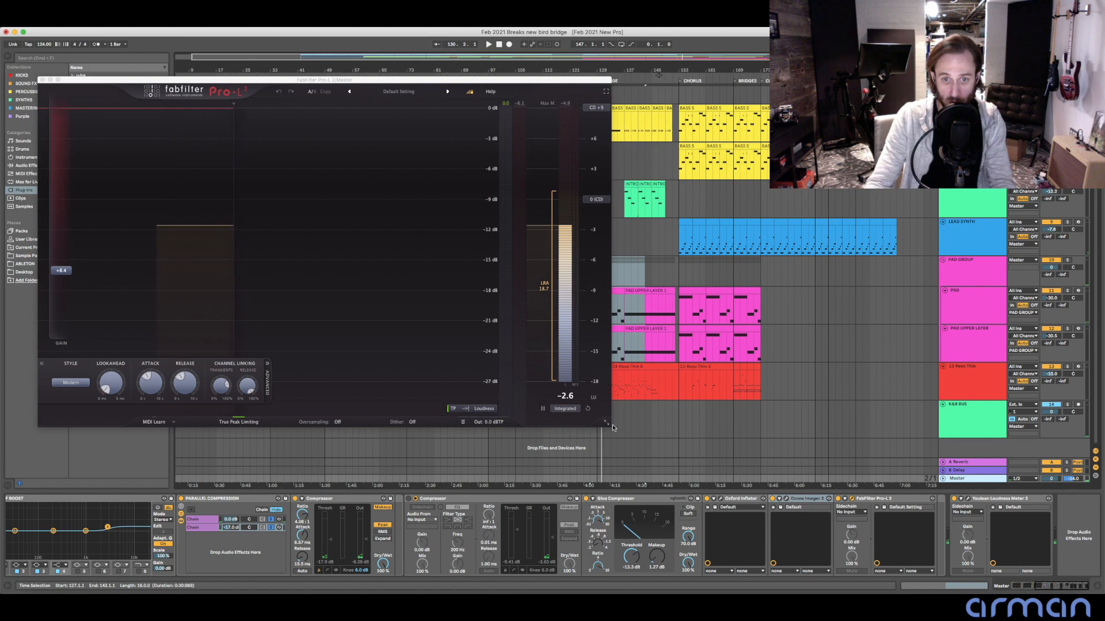
pyautogui.moveTo(266, 83); pyautogui.dragTo(468, 114)
pyautogui.press('space')
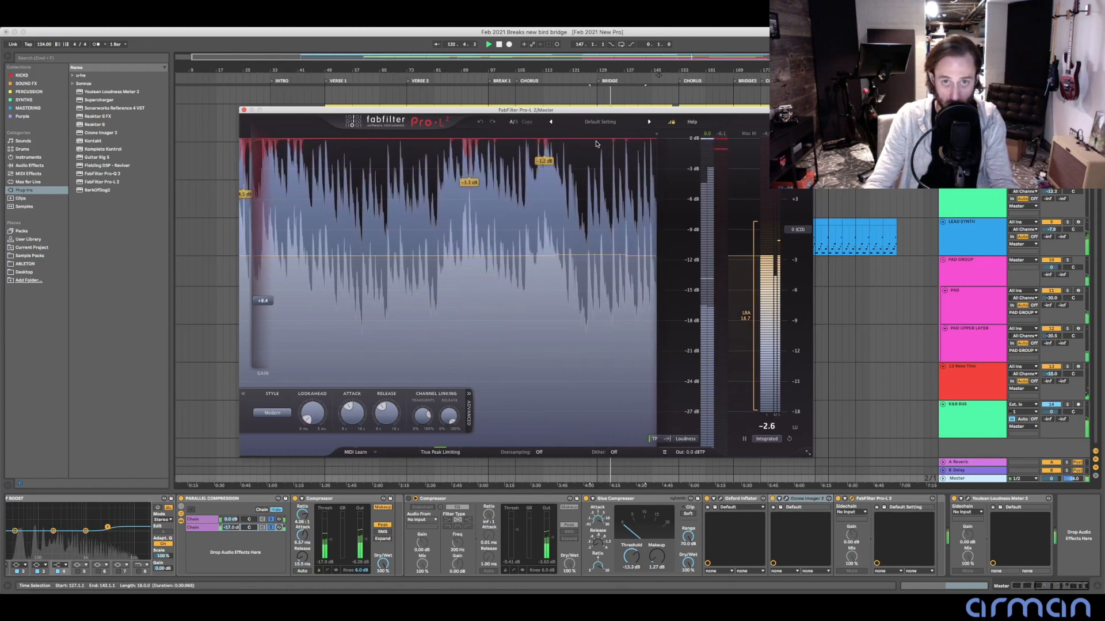
pyautogui.press('space')
pyautogui.click(244, 109)
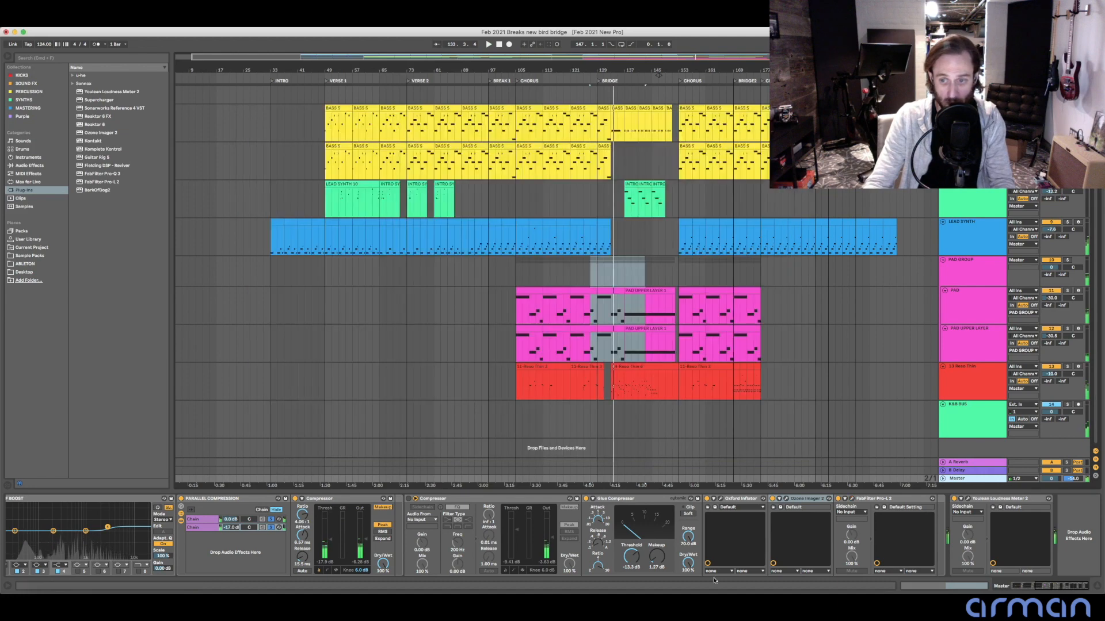
# - Open Youlean Loudness Meter 2 on the Master track, play the bridge to read its integrated loudness, and close the meter
pyautogui.click(968, 499)
pyautogui.moveTo(801, 90); pyautogui.dragTo(697, 106)
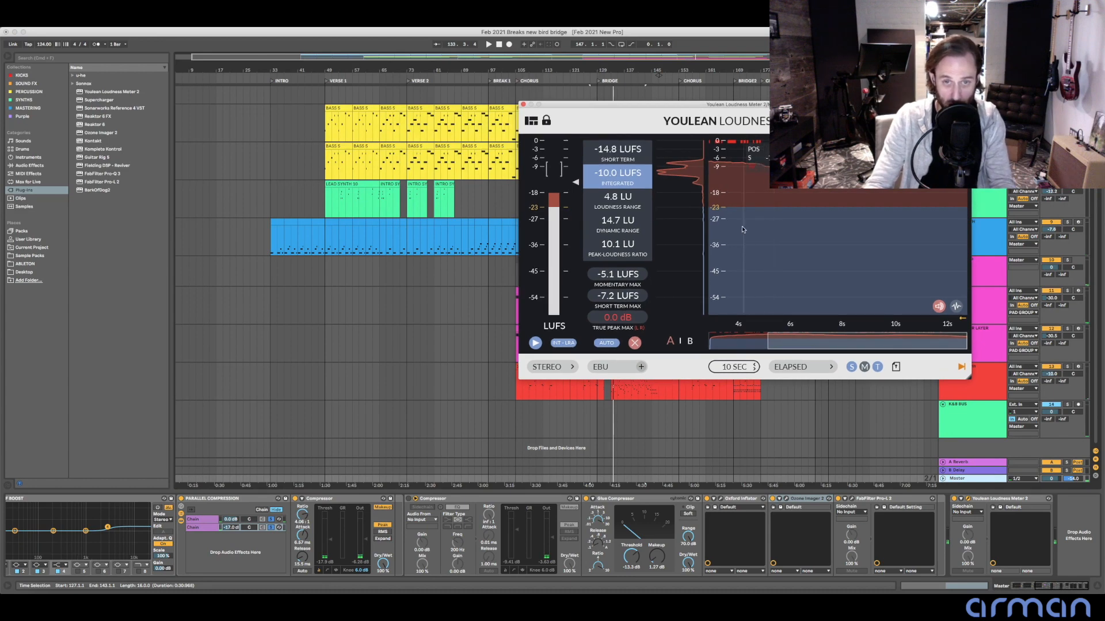
pyautogui.press('space')
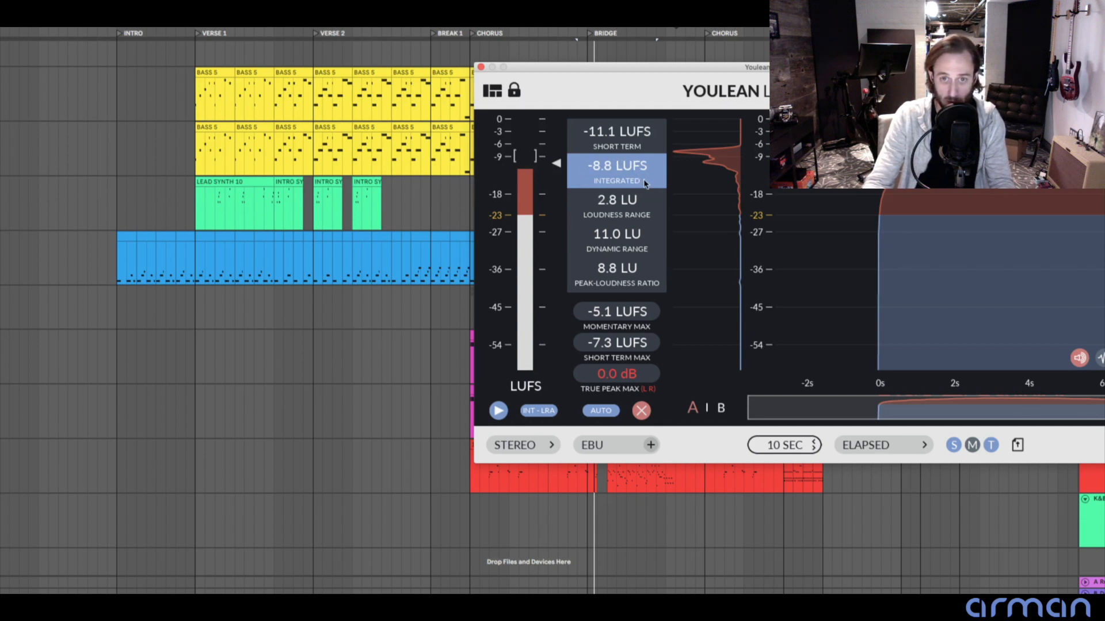
pyautogui.press('space')
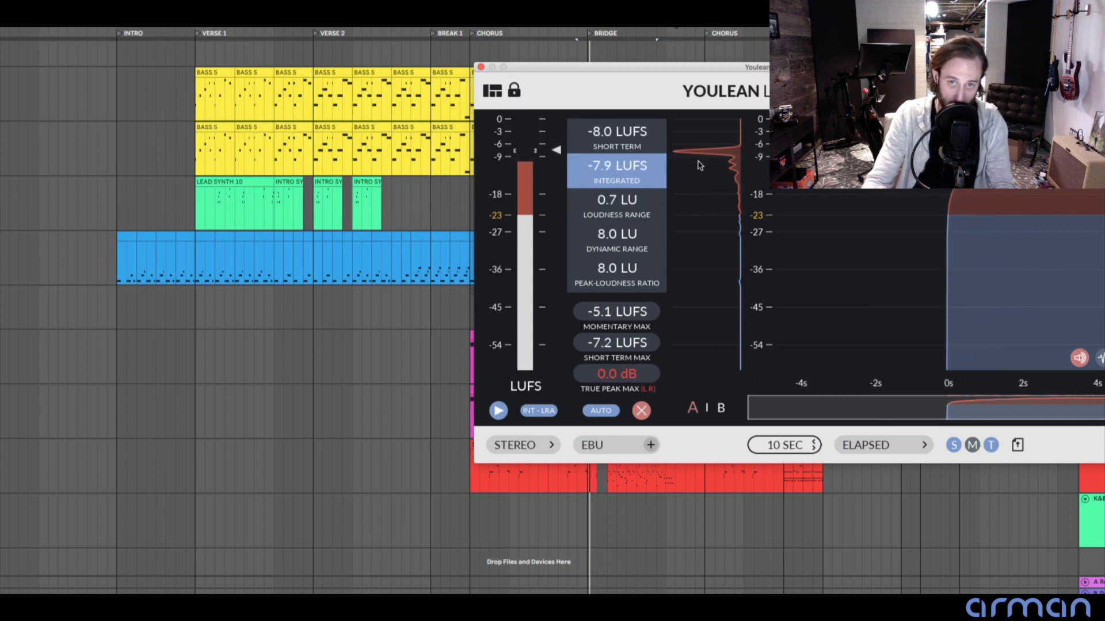
pyautogui.moveTo(497, 90); pyautogui.dragTo(291, 99)
pyautogui.click(274, 76)
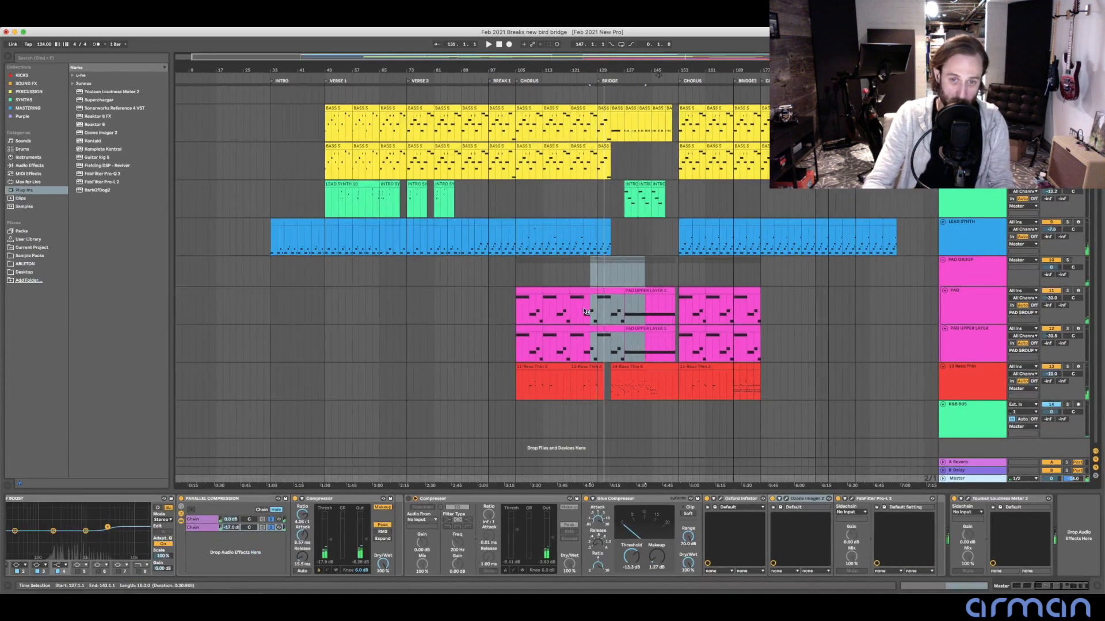
# - Look over the arrangement from the drum tracks down to the K&B BUS, viewing the PAD UPPER LAYER and 13-Reso Thin device chains
pyautogui.click(796, 337)
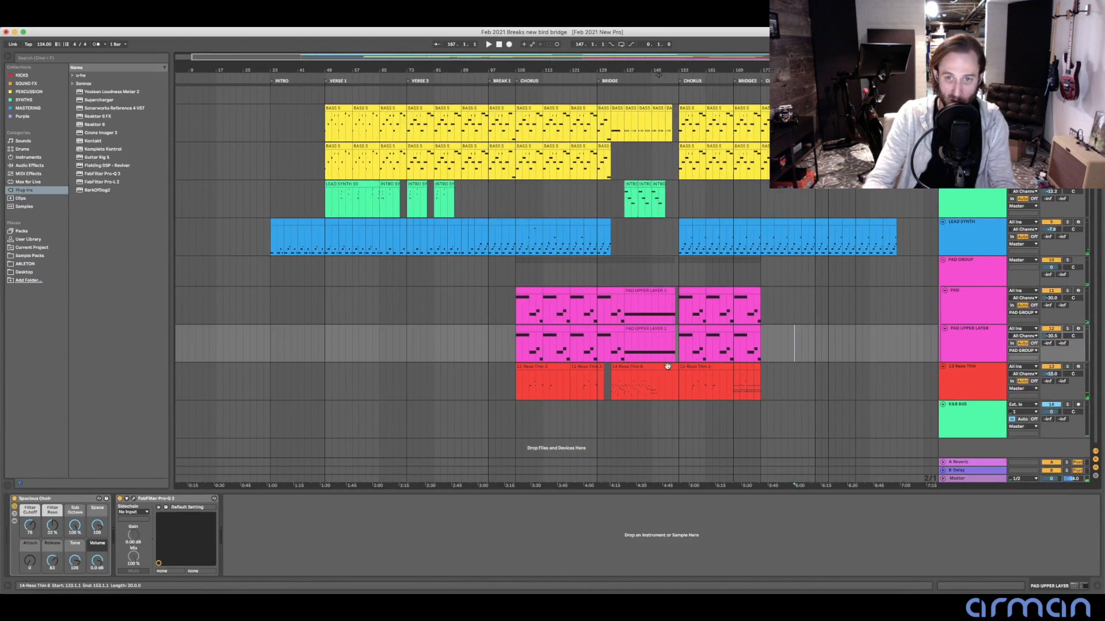
pyautogui.scroll(1, 747, 407)
pyautogui.scroll(5, 921, 310)
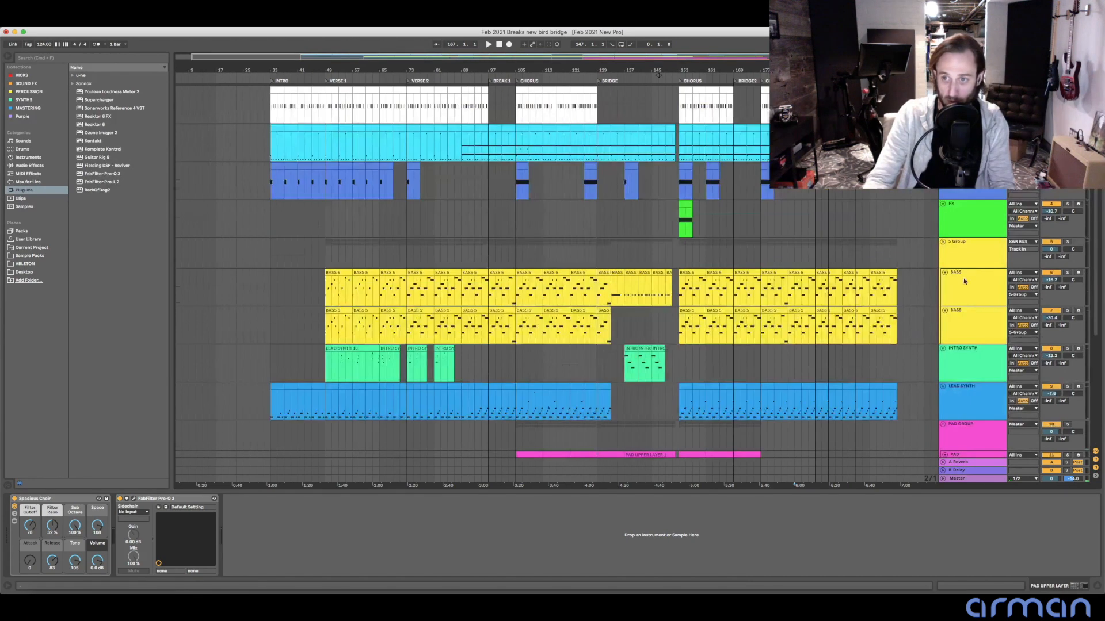
pyautogui.scroll(-5, 921, 287)
pyautogui.click(828, 384)
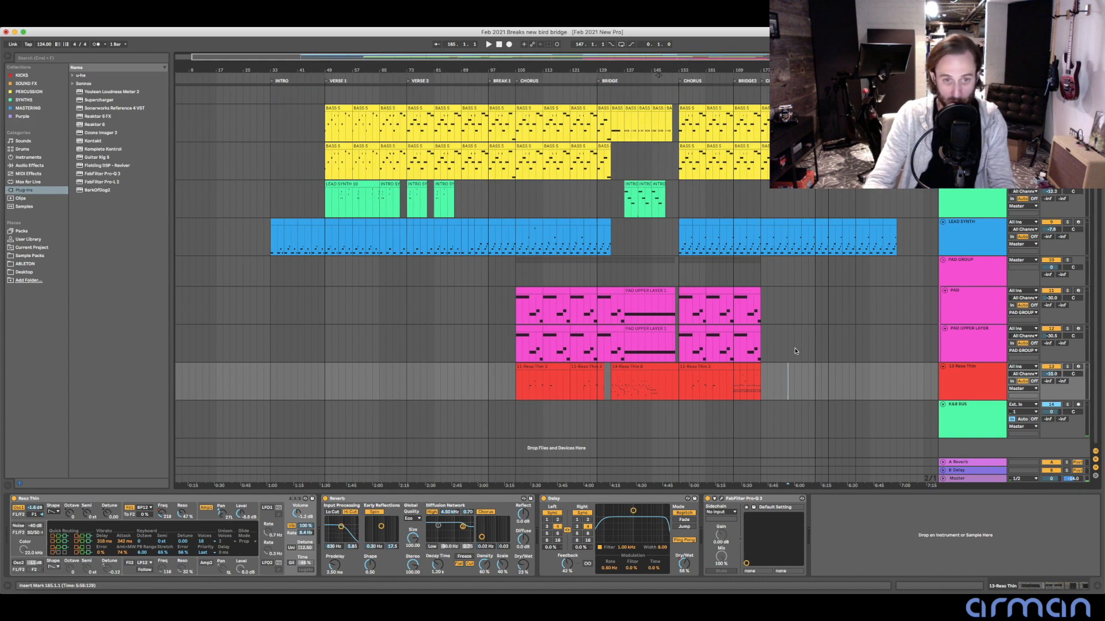
pyautogui.scroll(5, 837, 373)
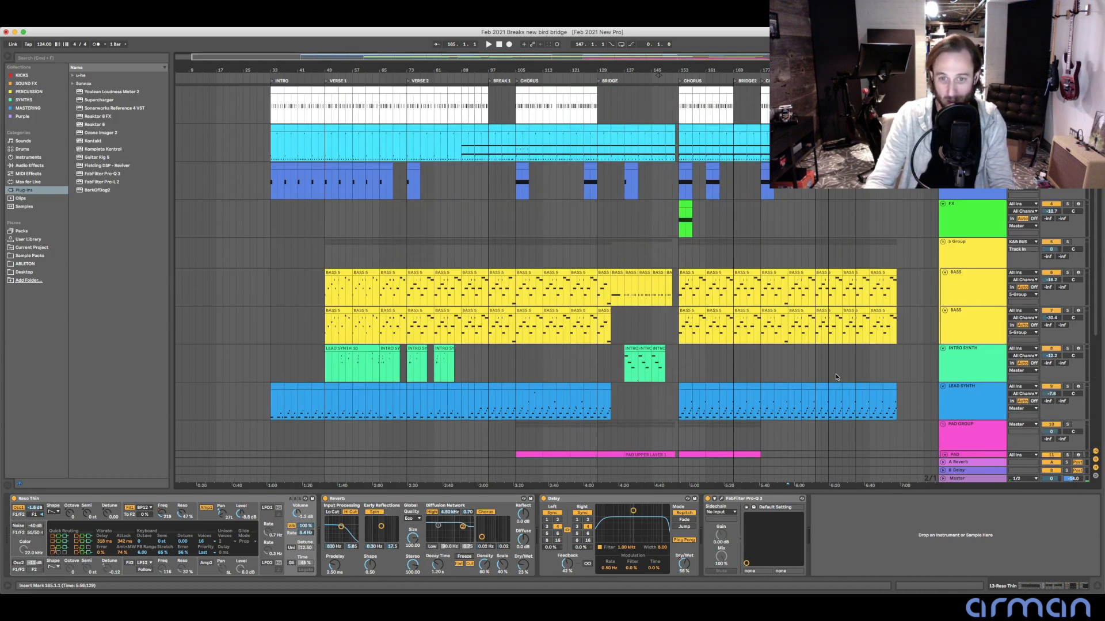
pyautogui.scroll(-5, 763, 347)
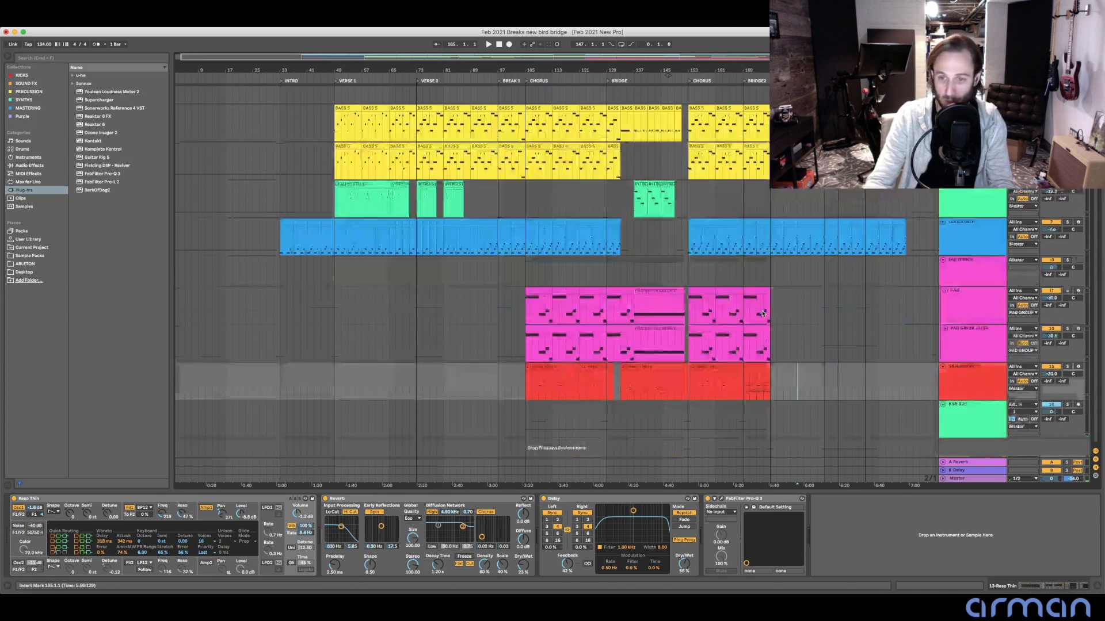
pyautogui.click(886, 380)
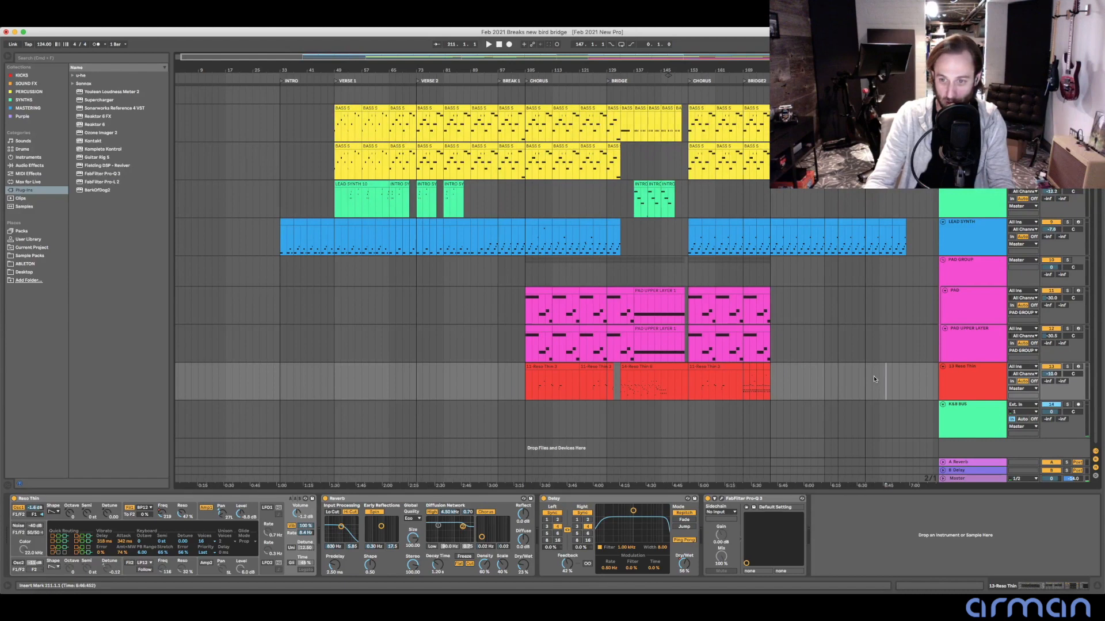
pyautogui.click(946, 380)
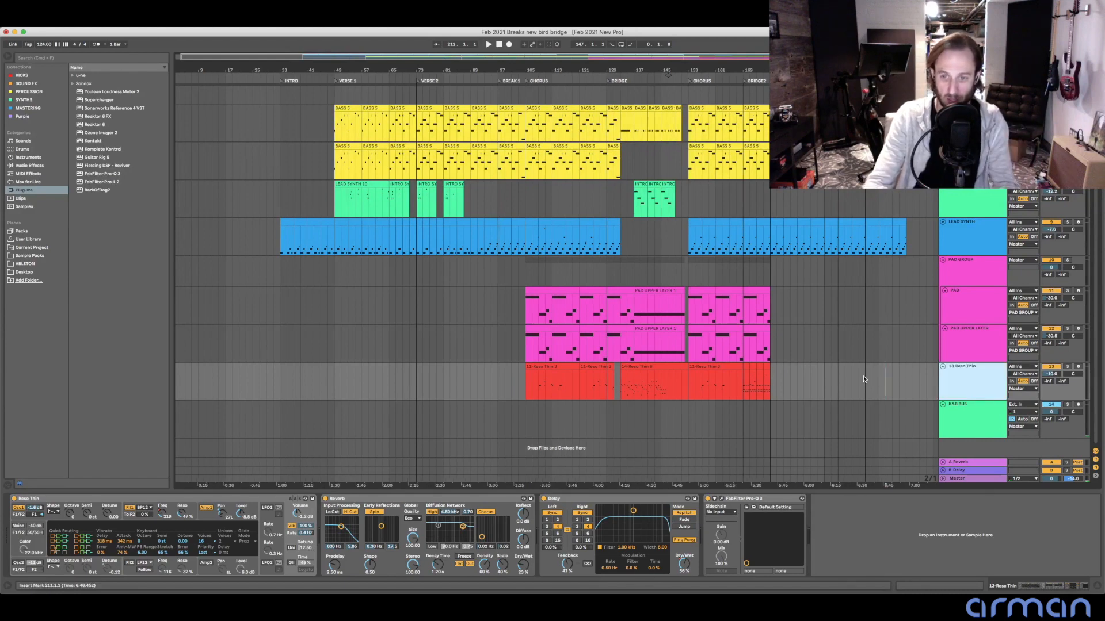
pyautogui.scroll(5, 922, 391)
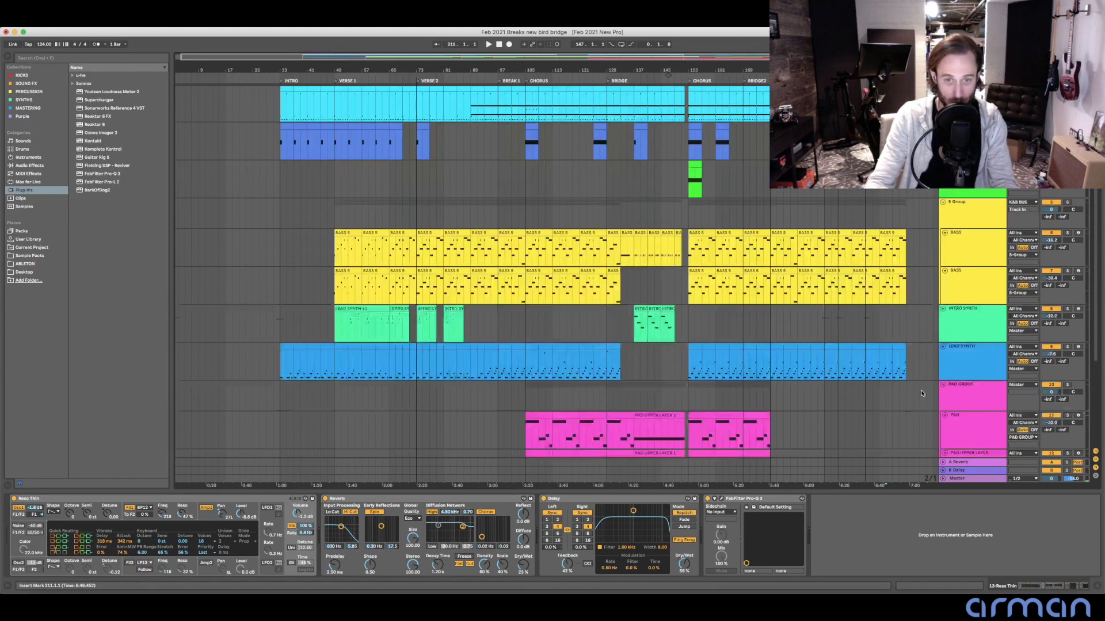
pyautogui.scroll(-5, 882, 360)
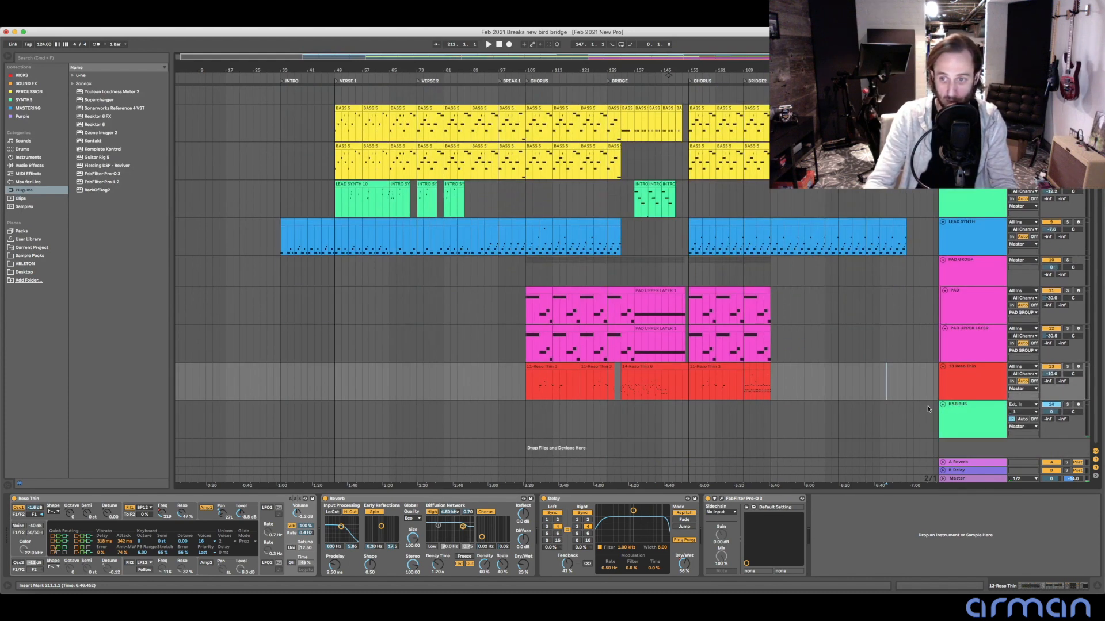
# - Review the Master track's device chain between the SIDE BASS ROLLOFF equalizer and Youlean Loudness Meter 2
pyautogui.click(957, 479)
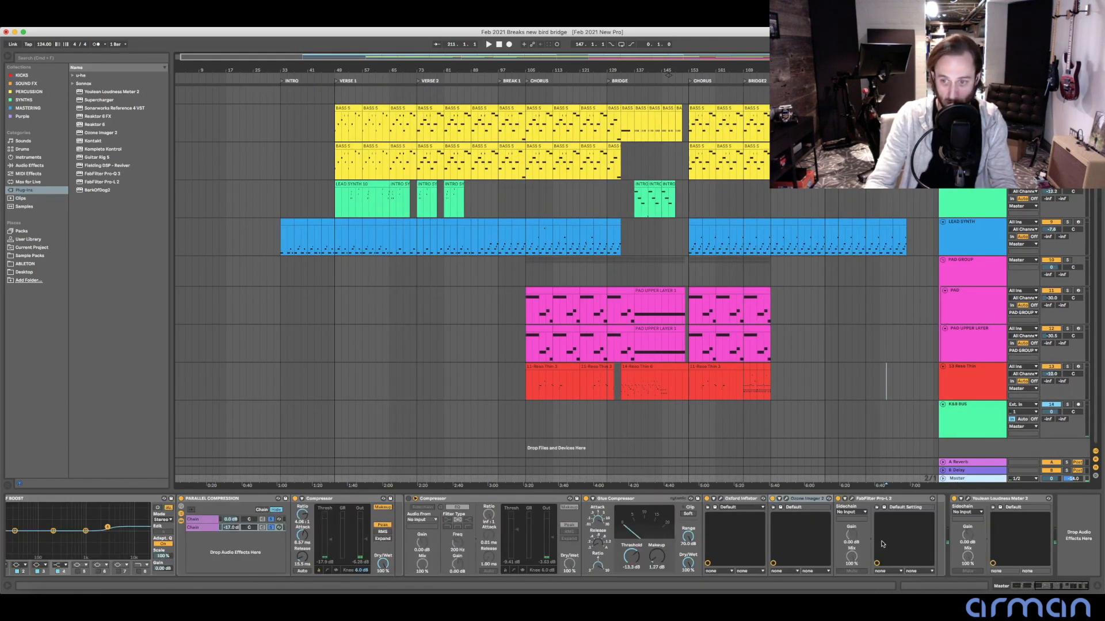
pyautogui.hscroll(-6, 972, 532)
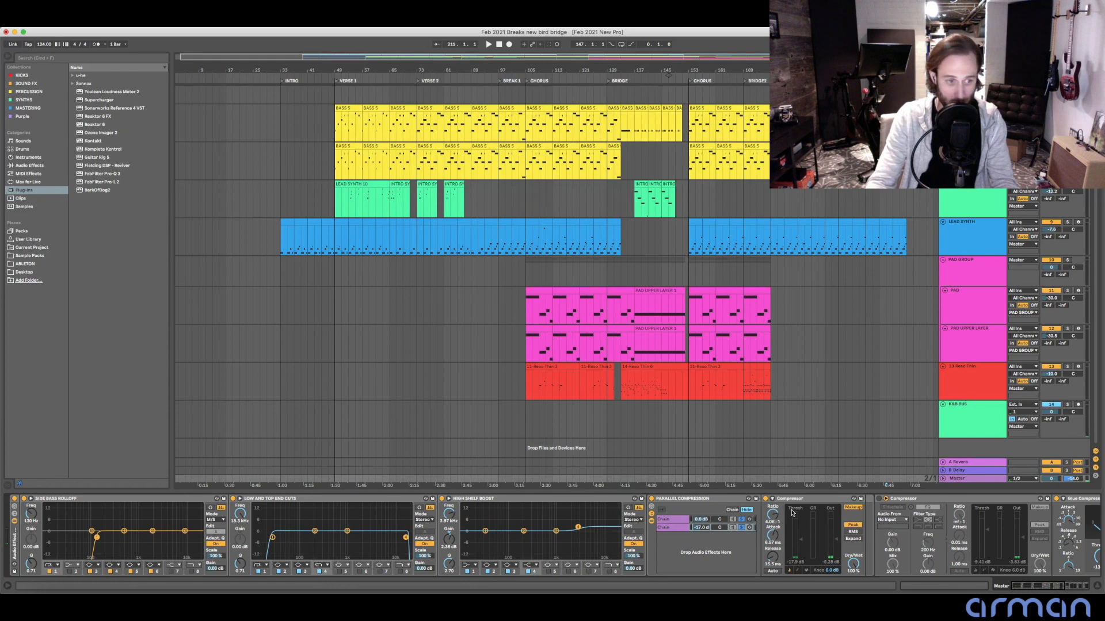
pyautogui.hscroll(5, 791, 512)
pyautogui.hscroll(-5, 794, 517)
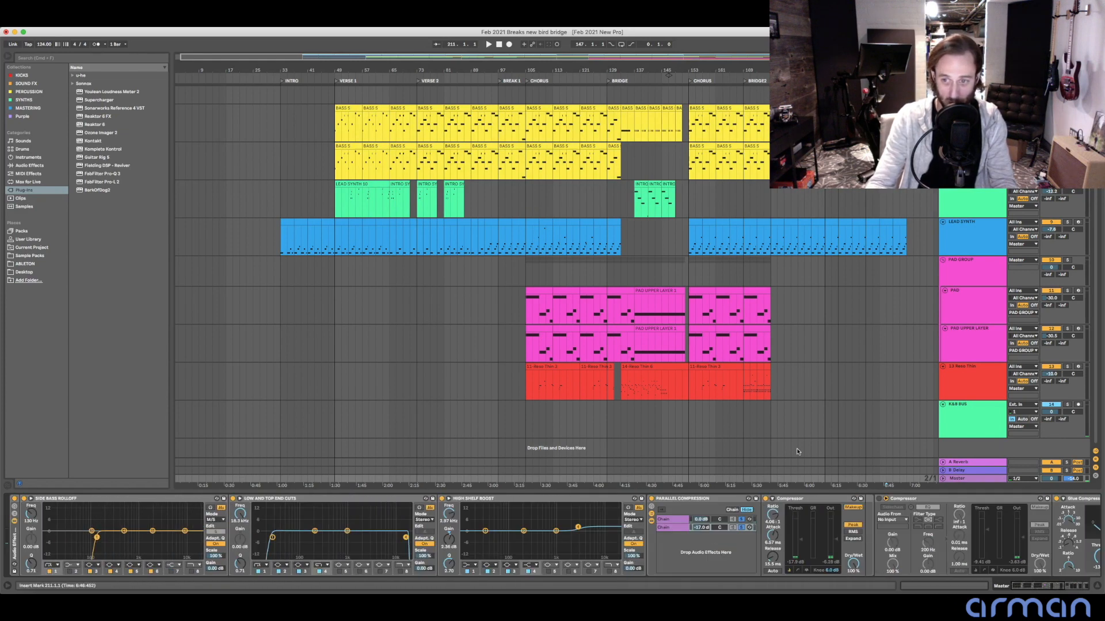
pyautogui.hscroll(-1, 797, 482)
# - Examine the device chains of the K&B BUS and KICK tracks
pyautogui.click(979, 426)
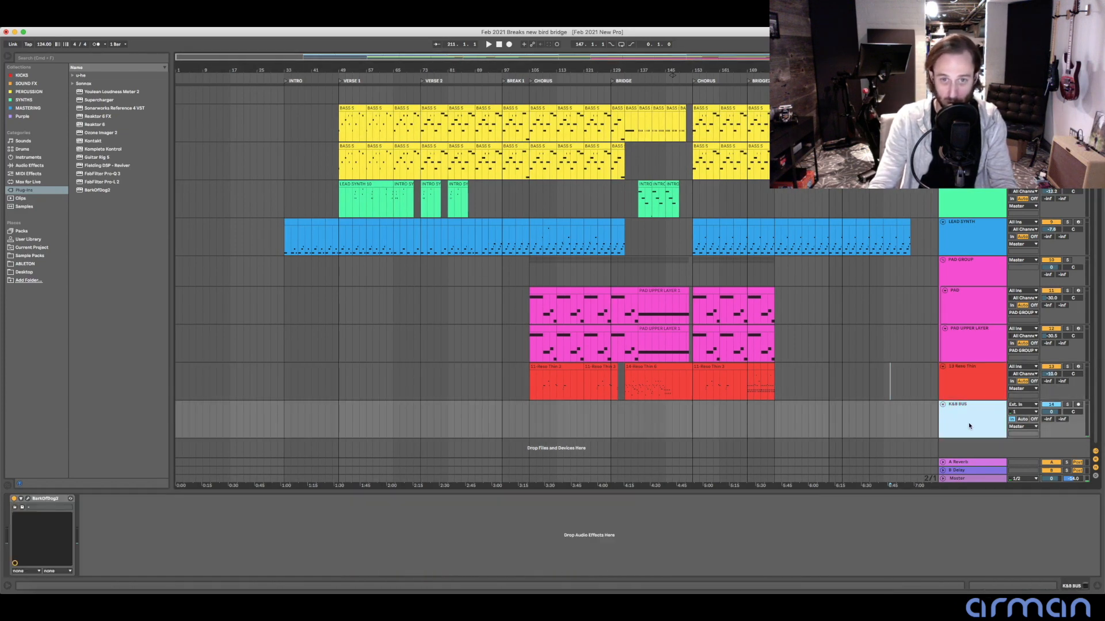
pyautogui.scroll(5, 937, 345)
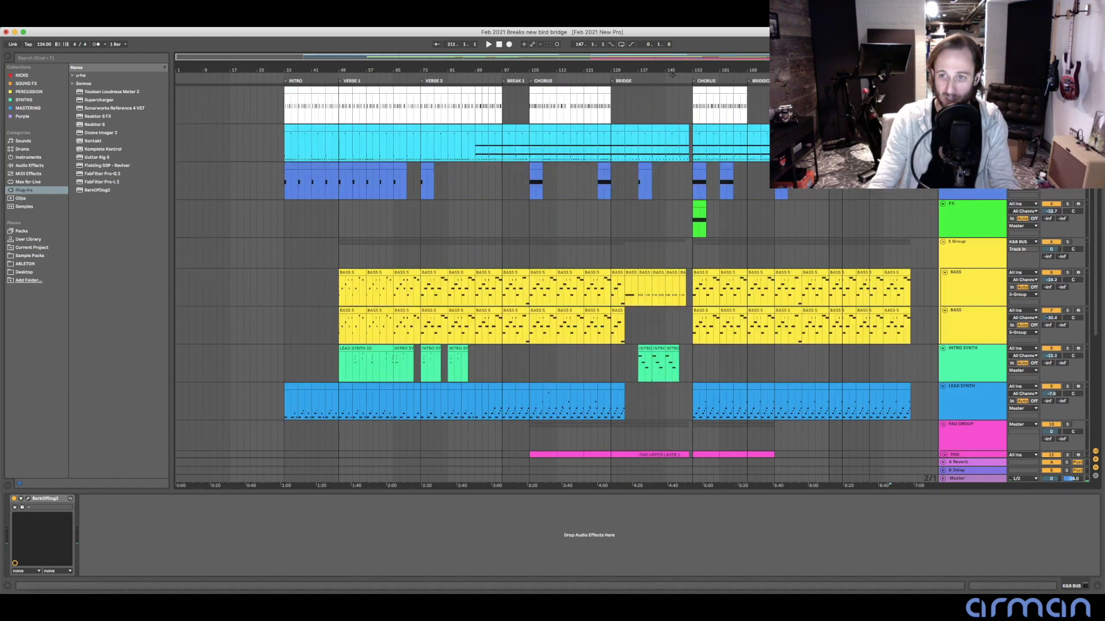
pyautogui.click(944, 209)
pyautogui.click(970, 91)
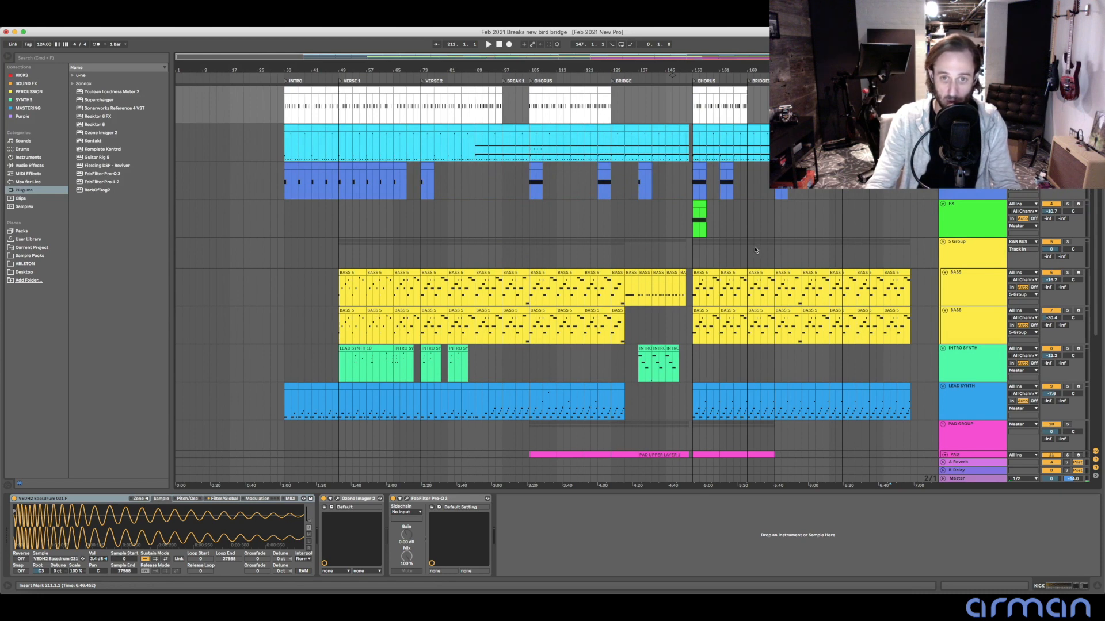
# - Play the song in Session View and unfold the DRUMS rack to examine the Coping Kit pad channels and devices
pyautogui.press('Tab')
pyautogui.press('space')
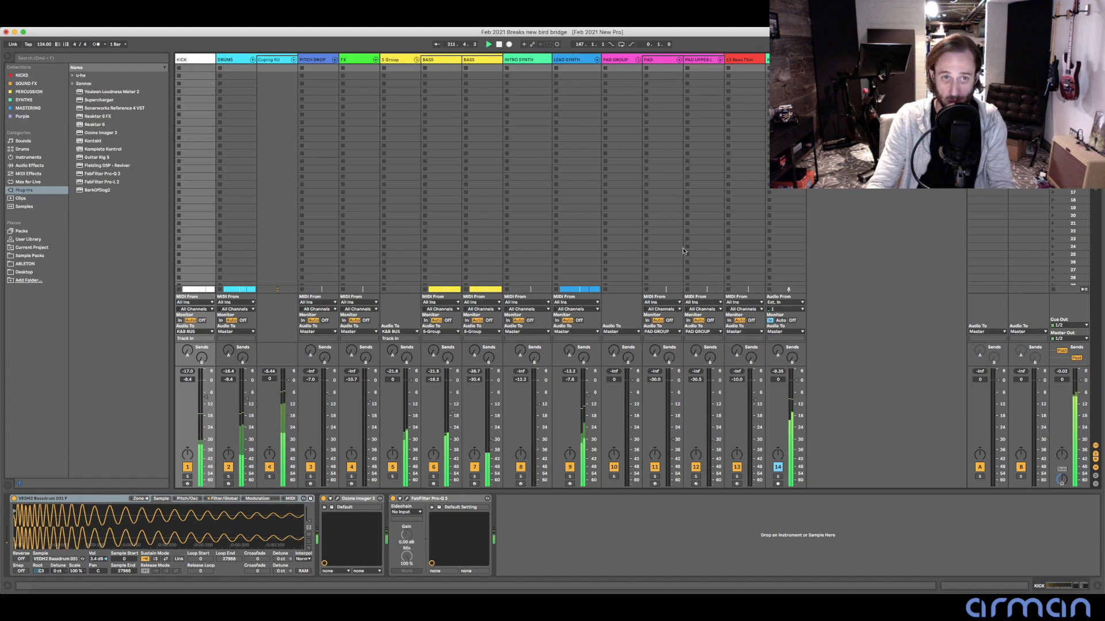
pyautogui.click(253, 60)
pyautogui.click(253, 60)
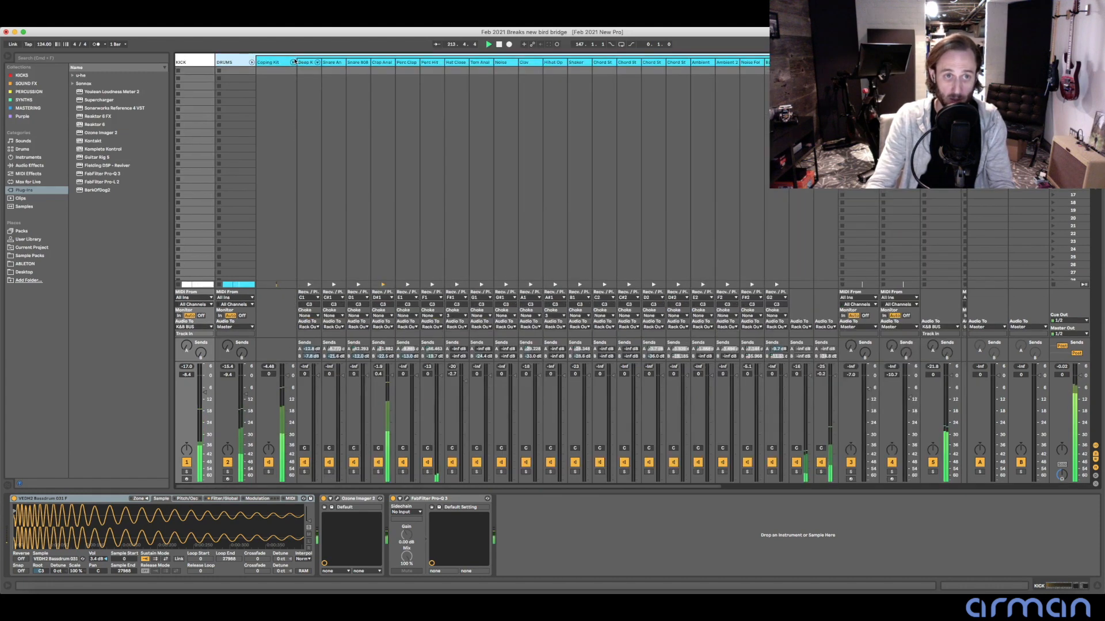
pyautogui.click(269, 97)
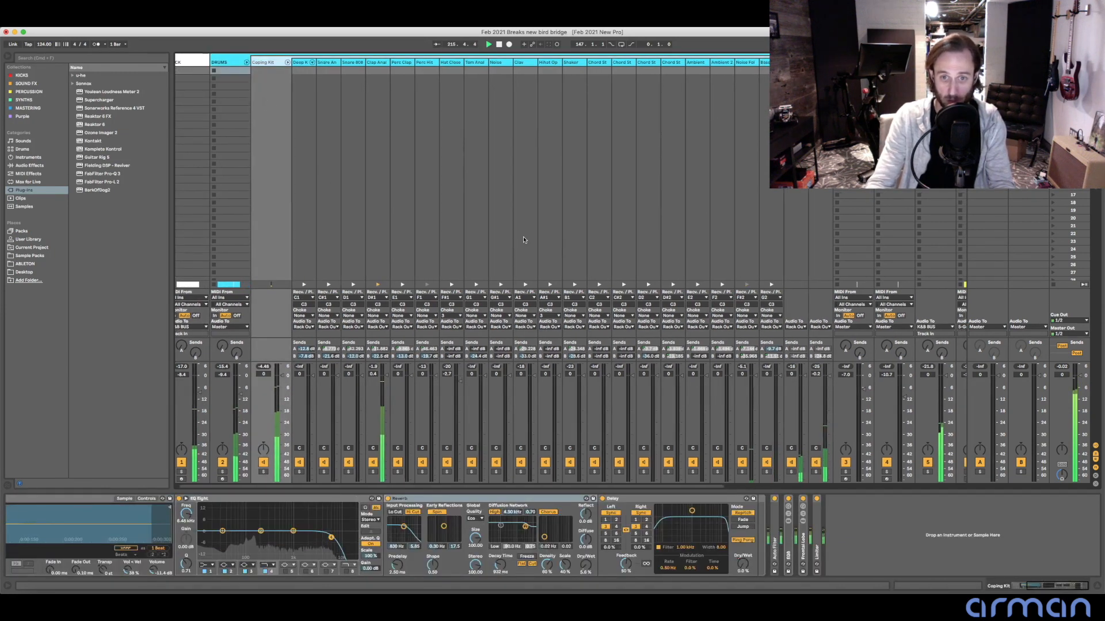
# - Examine the mixer levels from the drum pad channels across to the K&B BUS during playback
pyautogui.hscroll(5, 524, 240)
pyautogui.hscroll(2, 523, 240)
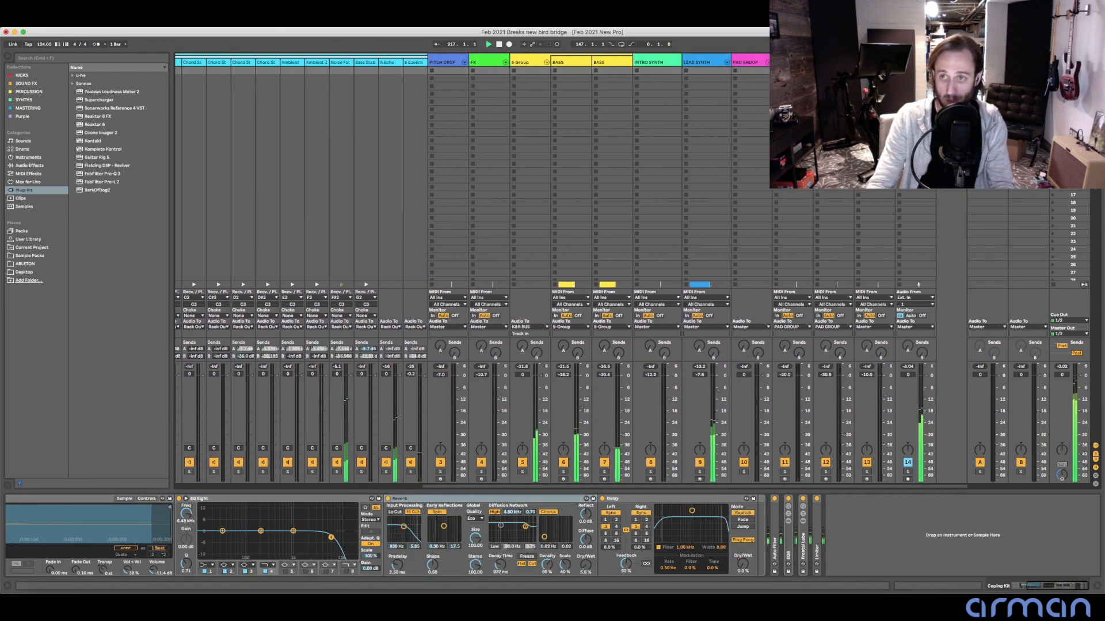
pyautogui.hscroll(-1, 524, 240)
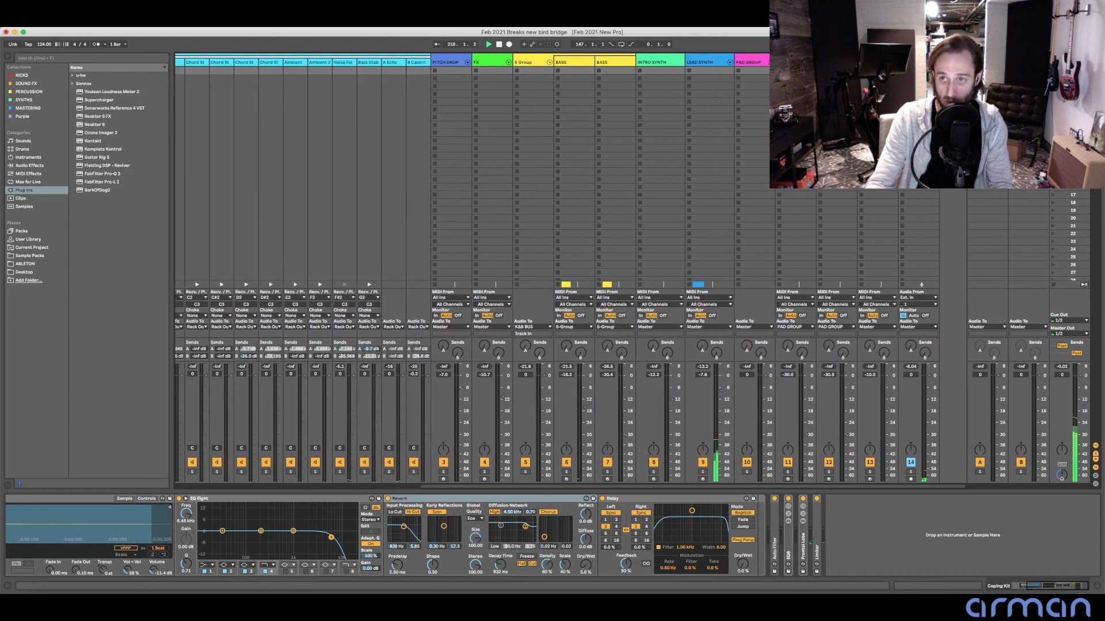
pyautogui.hscroll(-1, 523, 240)
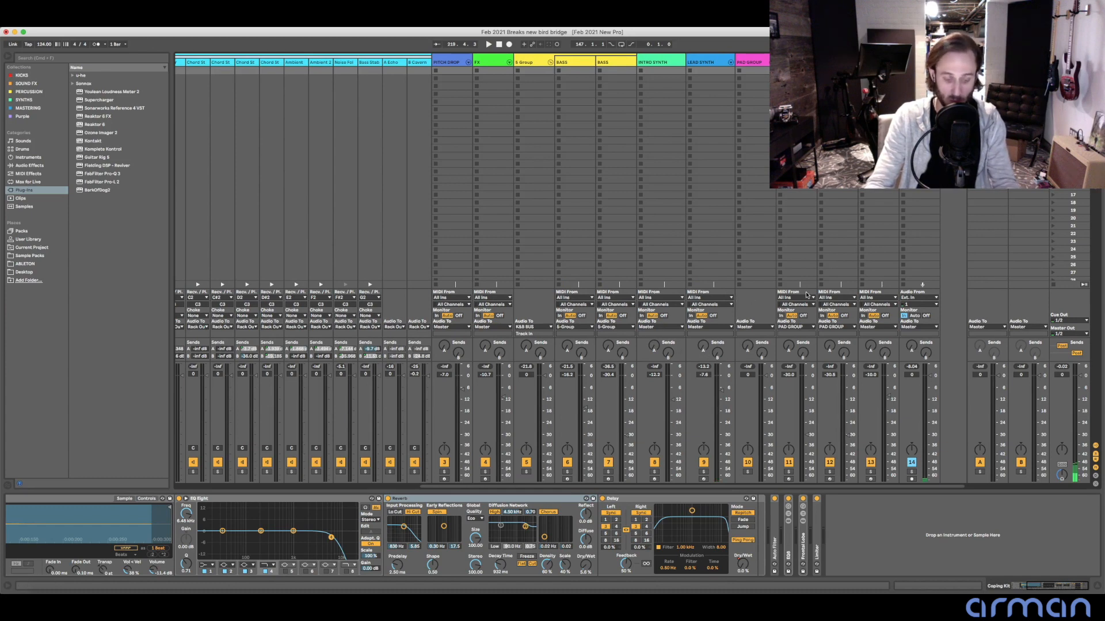
# - Return to the Arrangement View and look over all the tracks again, showing the INTRO SYNTH track's device chain
pyautogui.hotkey('shift', 'Tab')
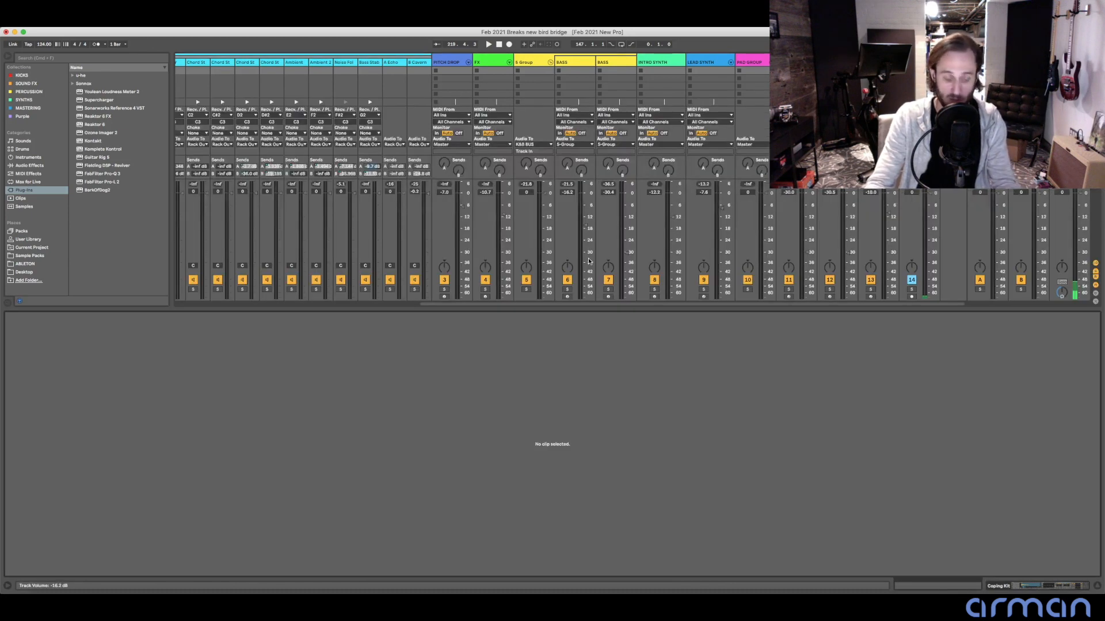
pyautogui.hotkey('shift', 'Tab')
pyautogui.press('Tab')
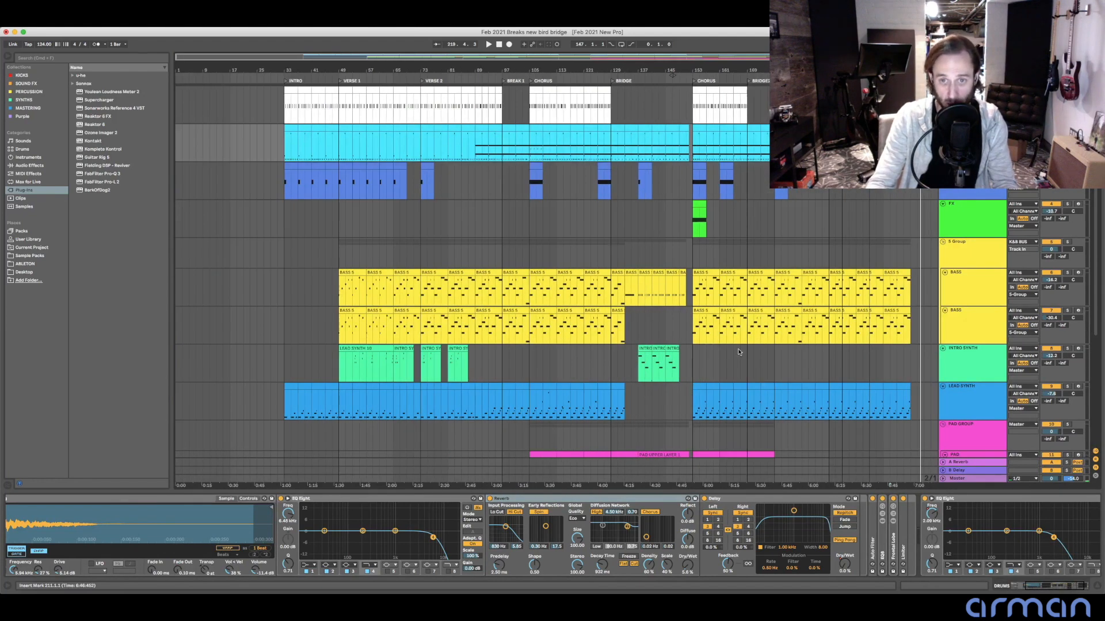
pyautogui.click(875, 363)
pyautogui.scroll(-5, 873, 365)
pyautogui.scroll(5, 871, 367)
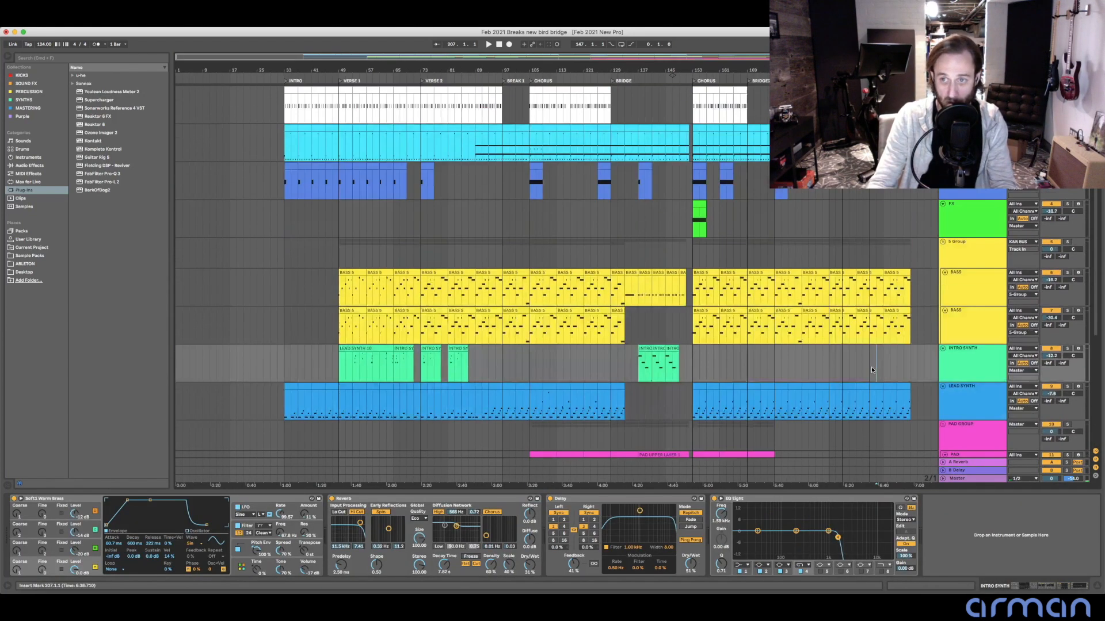
pyautogui.scroll(-5, 793, 384)
pyautogui.scroll(5, 796, 381)
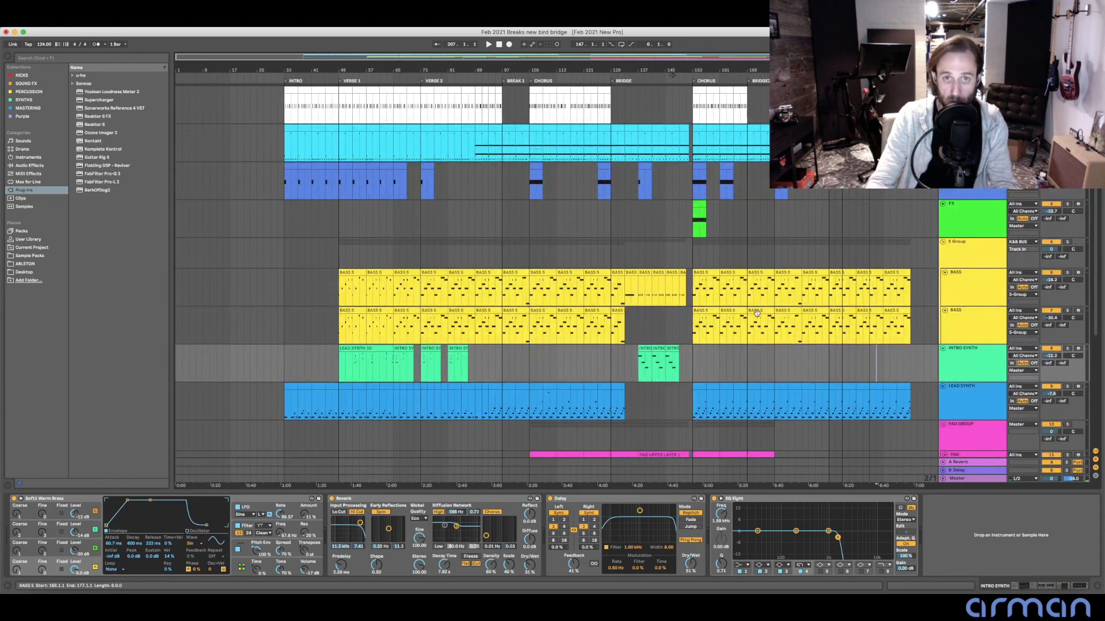